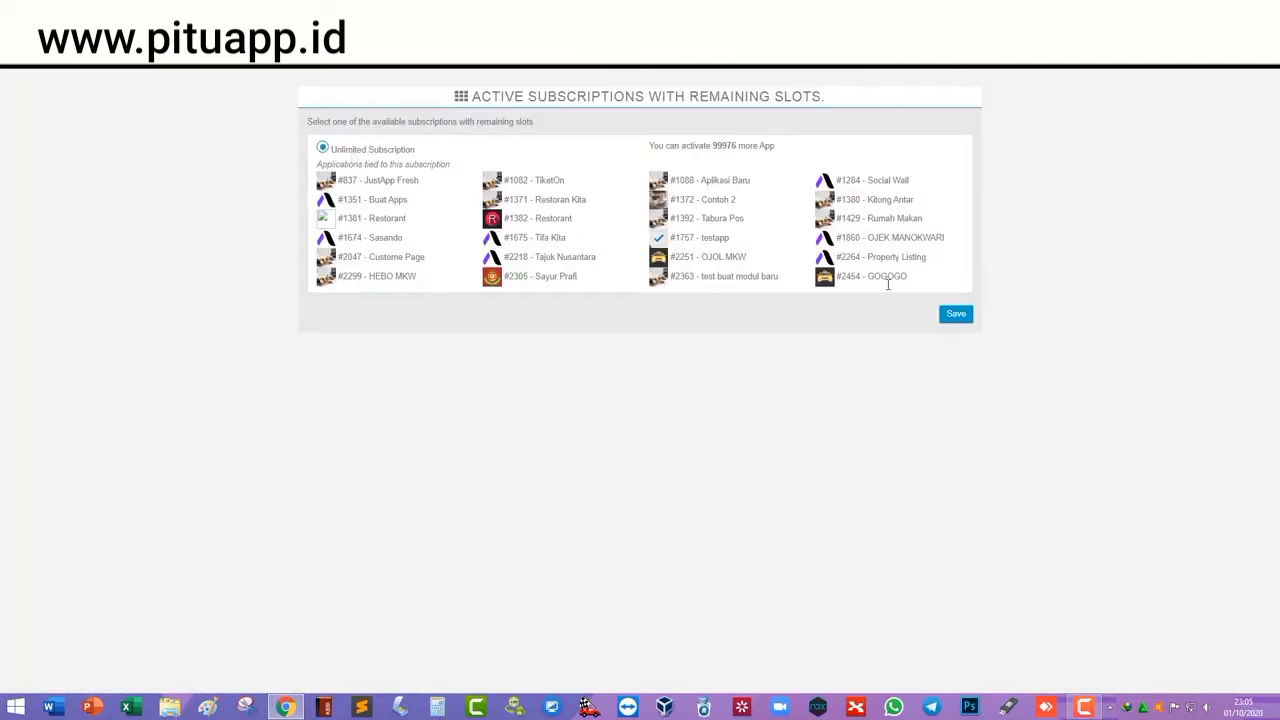
- Save the Unlimited Subscription for the new app and open the PICK ME application for management
click(954, 315)
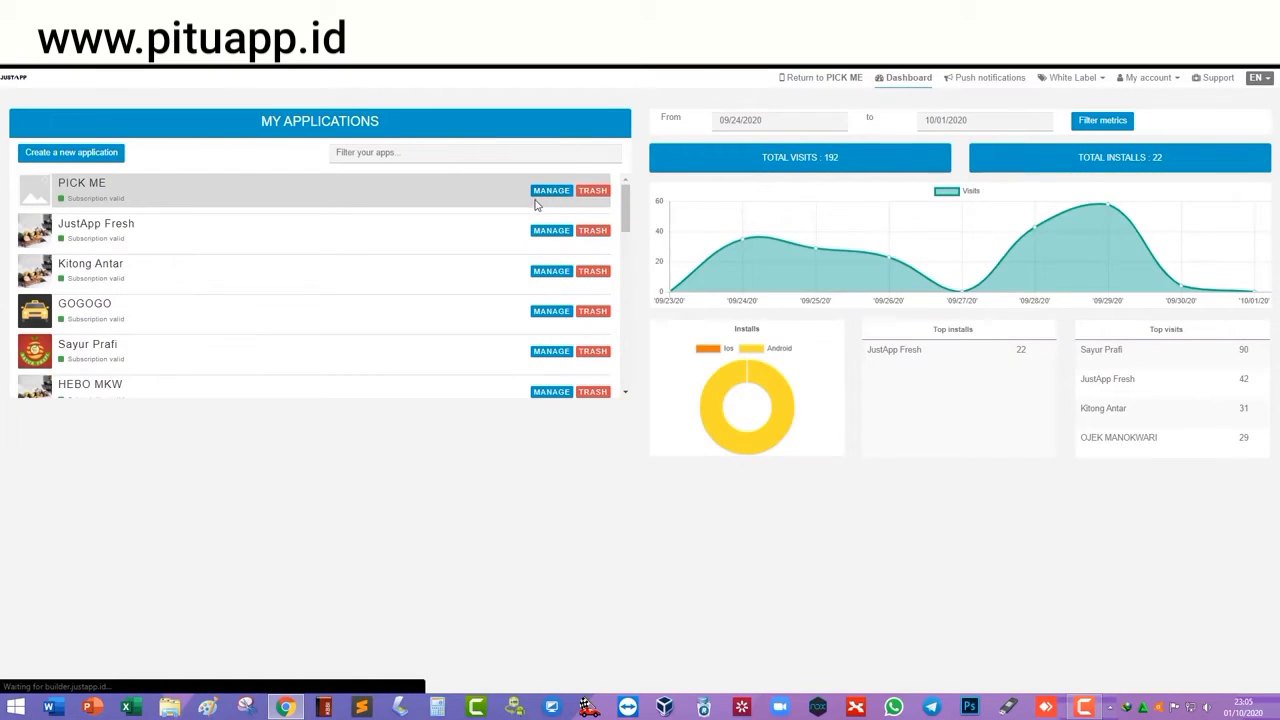
click(550, 191)
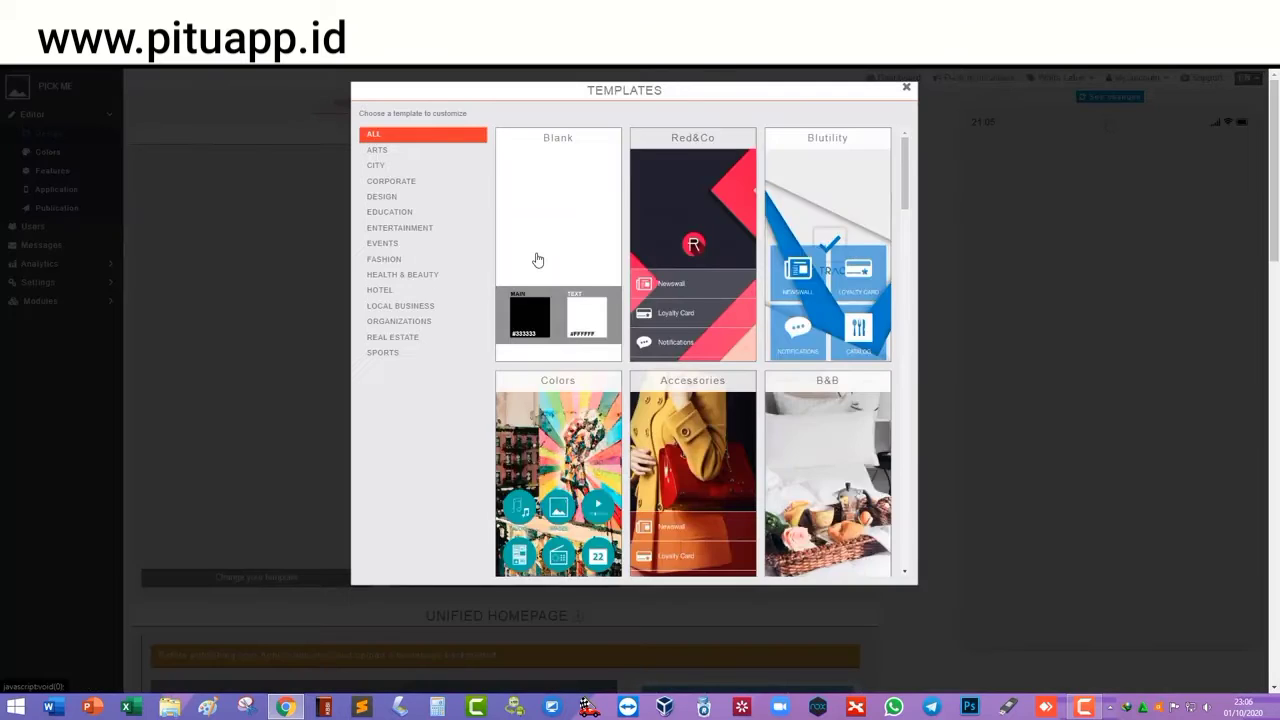
- Find the Taxi template among the design templates and apply it to the app
scroll(538, 262, down, 5)
scroll(583, 289, down, 6)
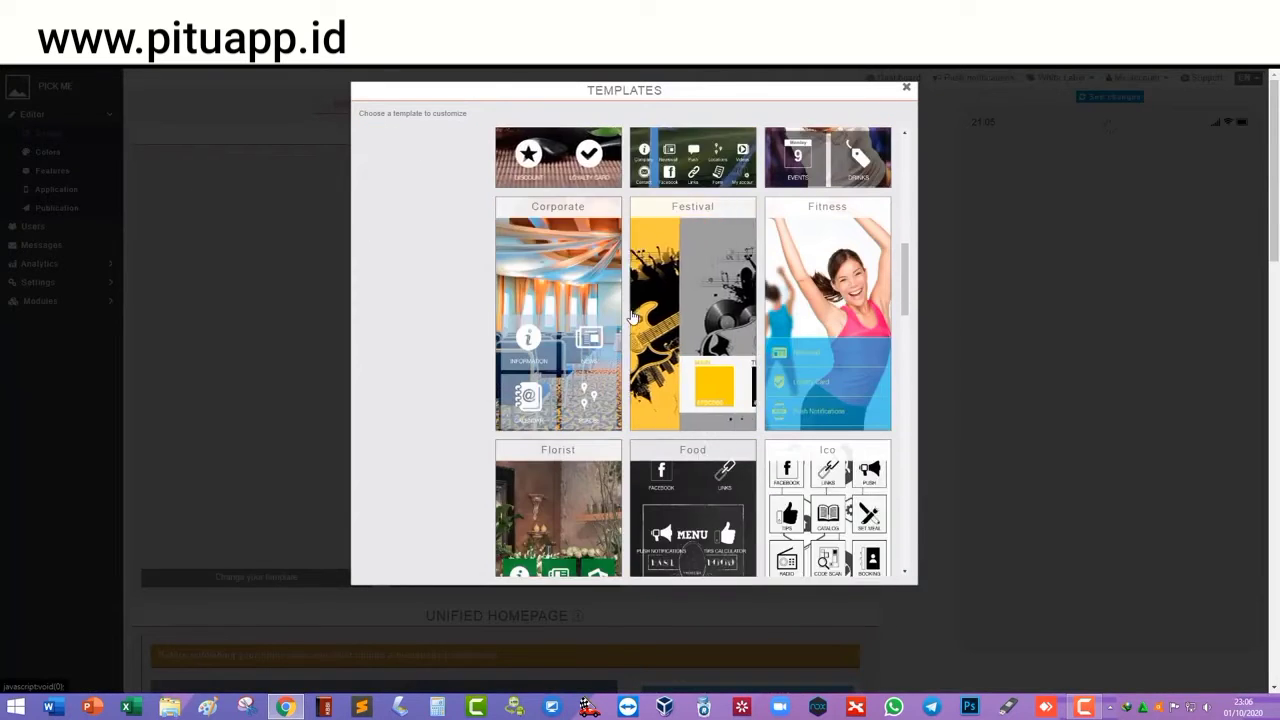
scroll(632, 318, down, 4)
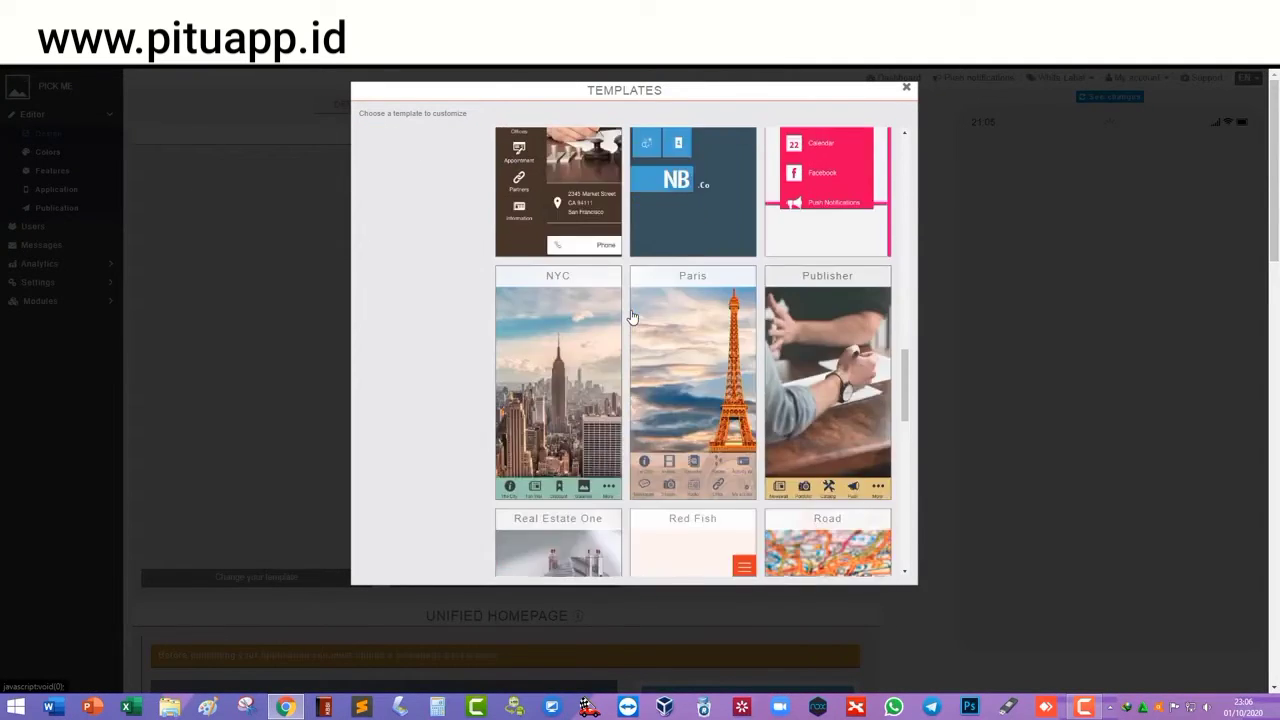
scroll(776, 372, down, 5)
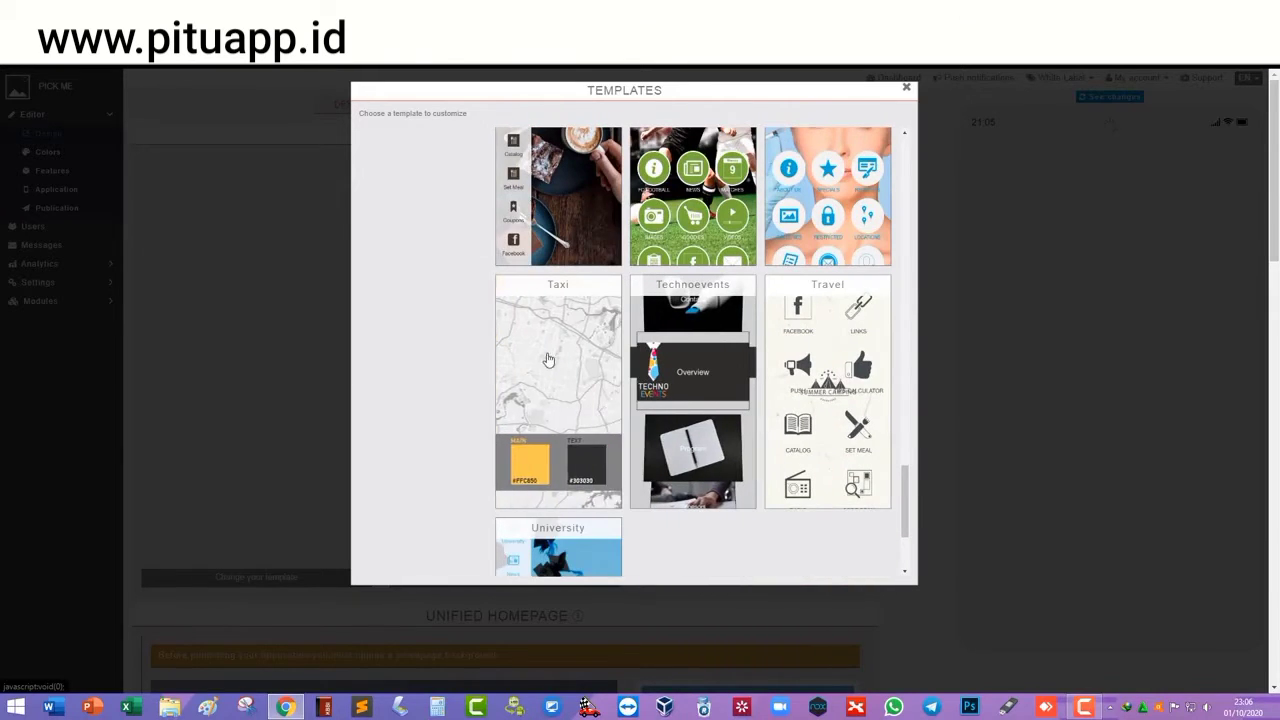
click(571, 309)
click(706, 123)
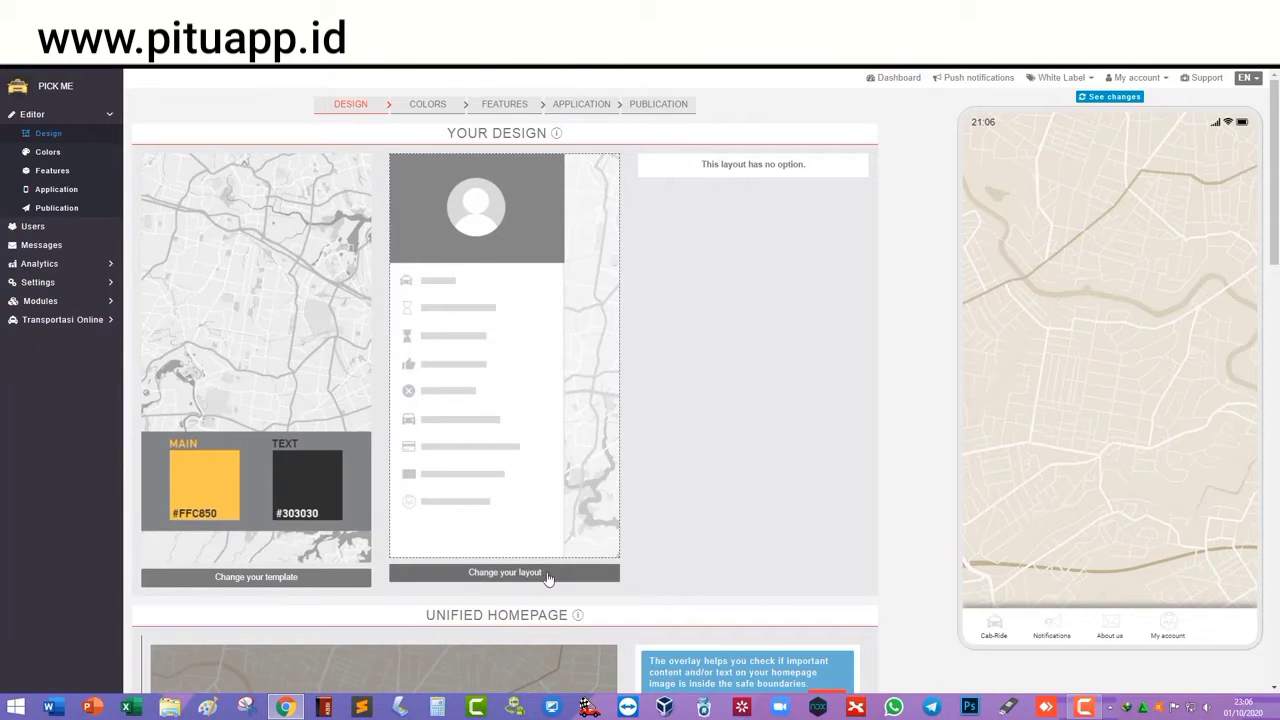
- View the app's feature pages, including Cab-Ride, and open the Transportasi Online settings
click(505, 105)
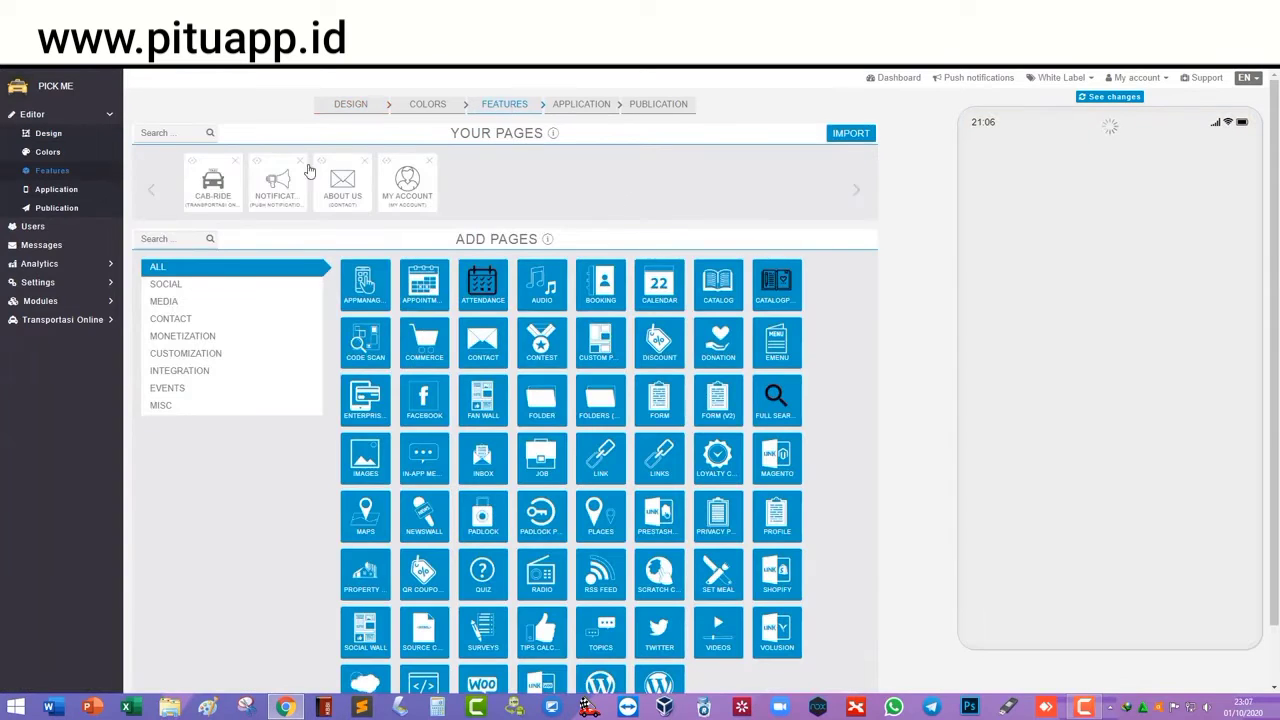
click(215, 196)
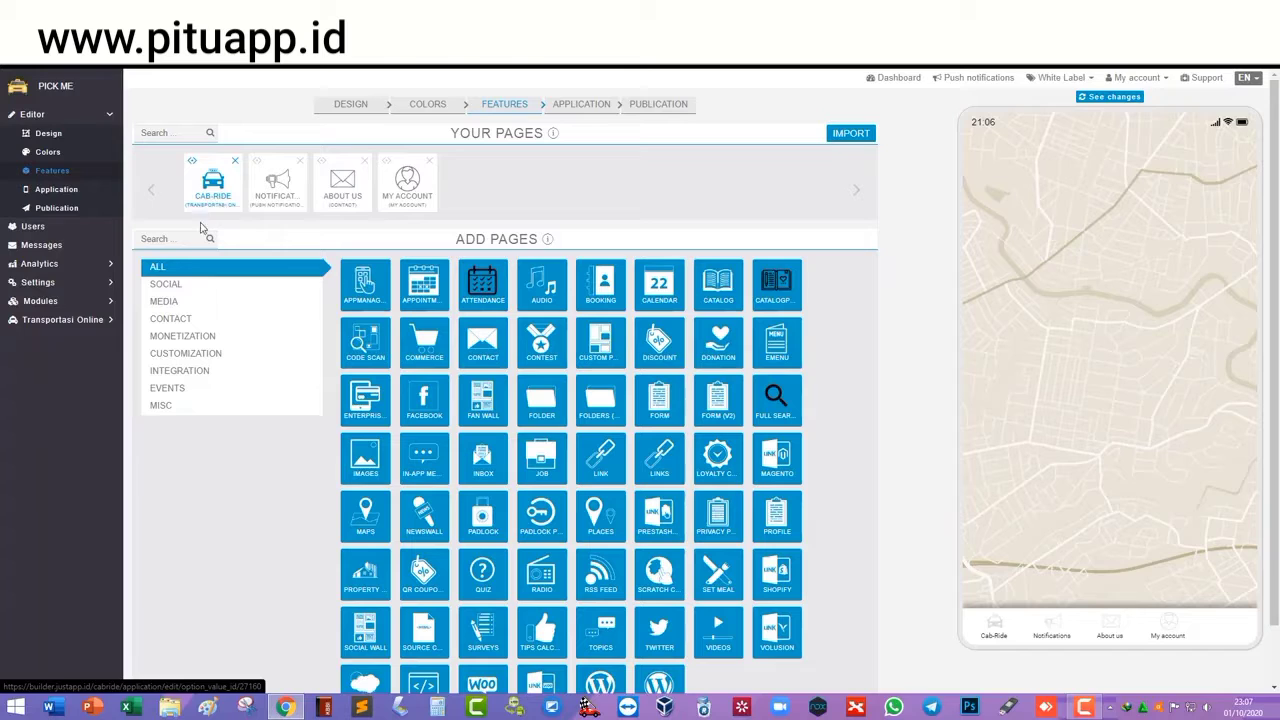
click(82, 321)
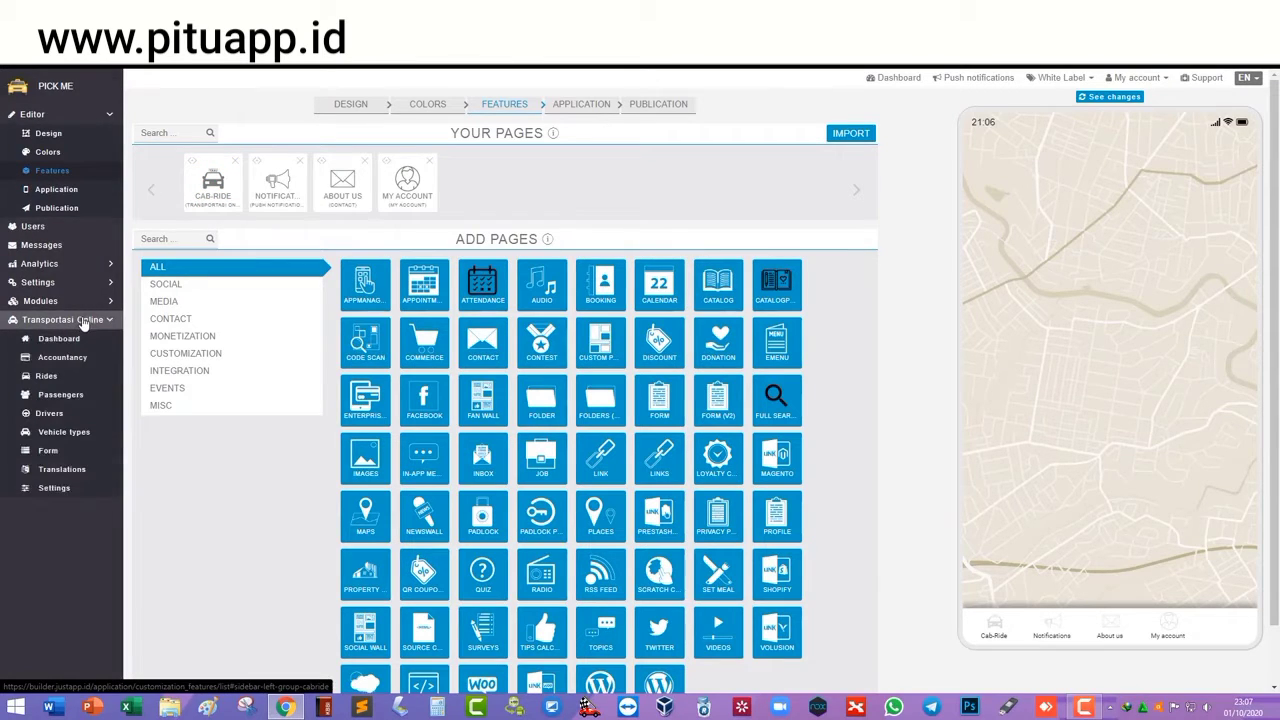
click(56, 489)
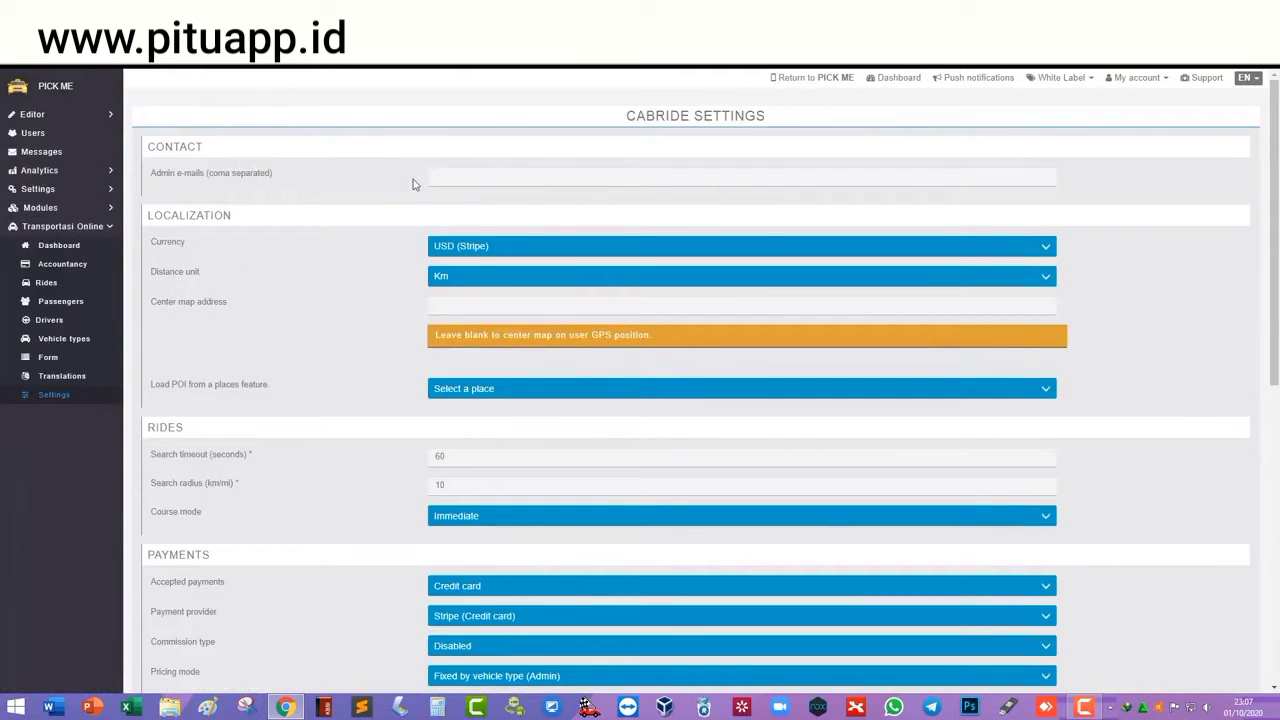
- Fill in the admin e-mail addresses with the saved pair and set the currency to IDR (Stripe)
click(454, 176)
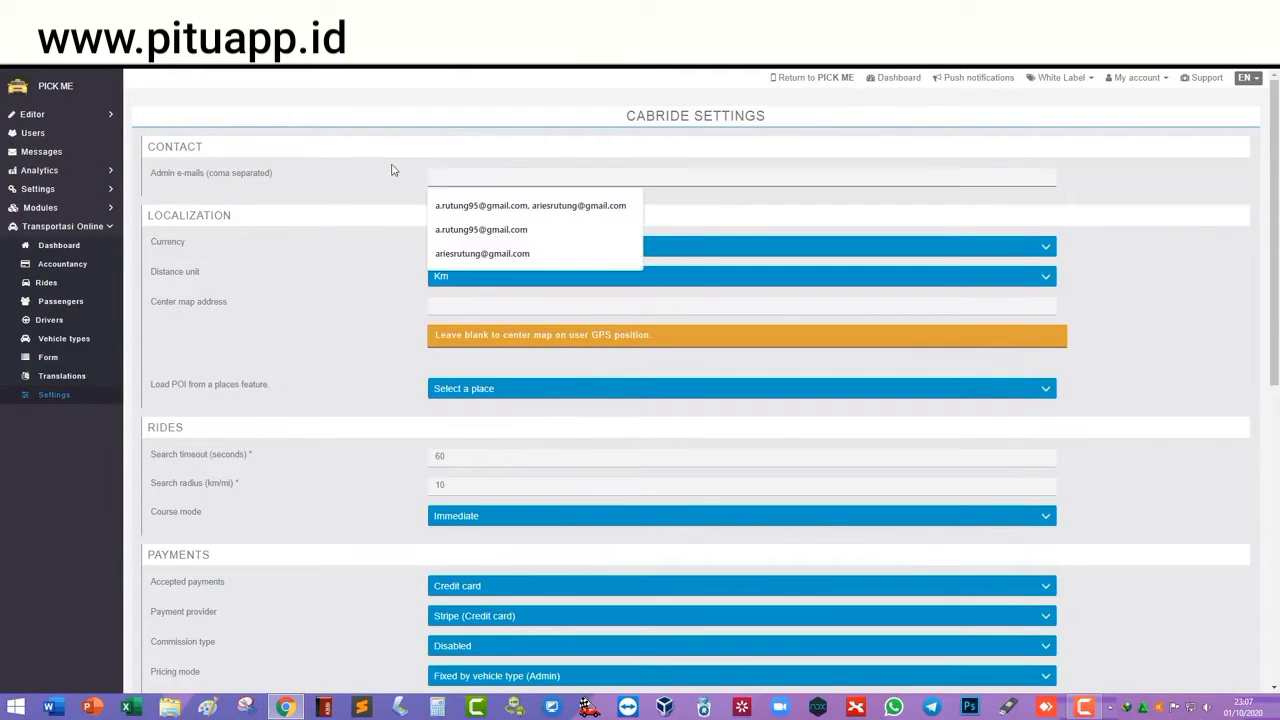
click(456, 205)
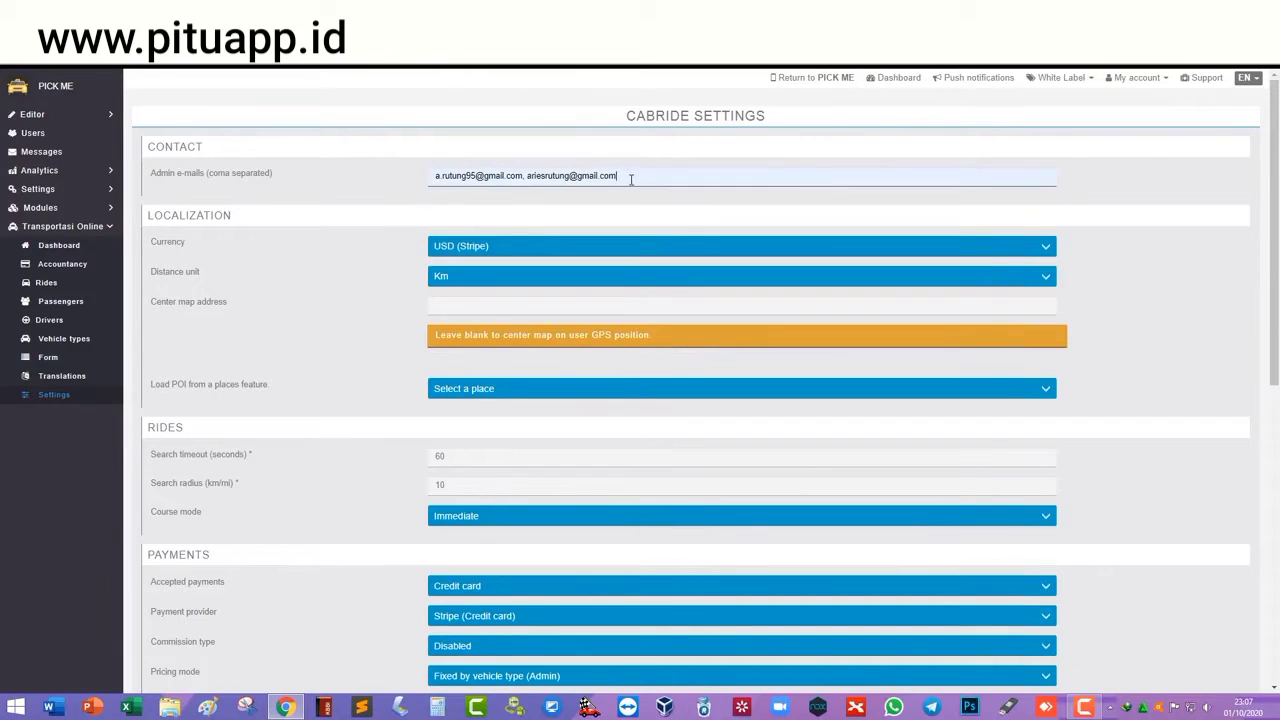
click(474, 250)
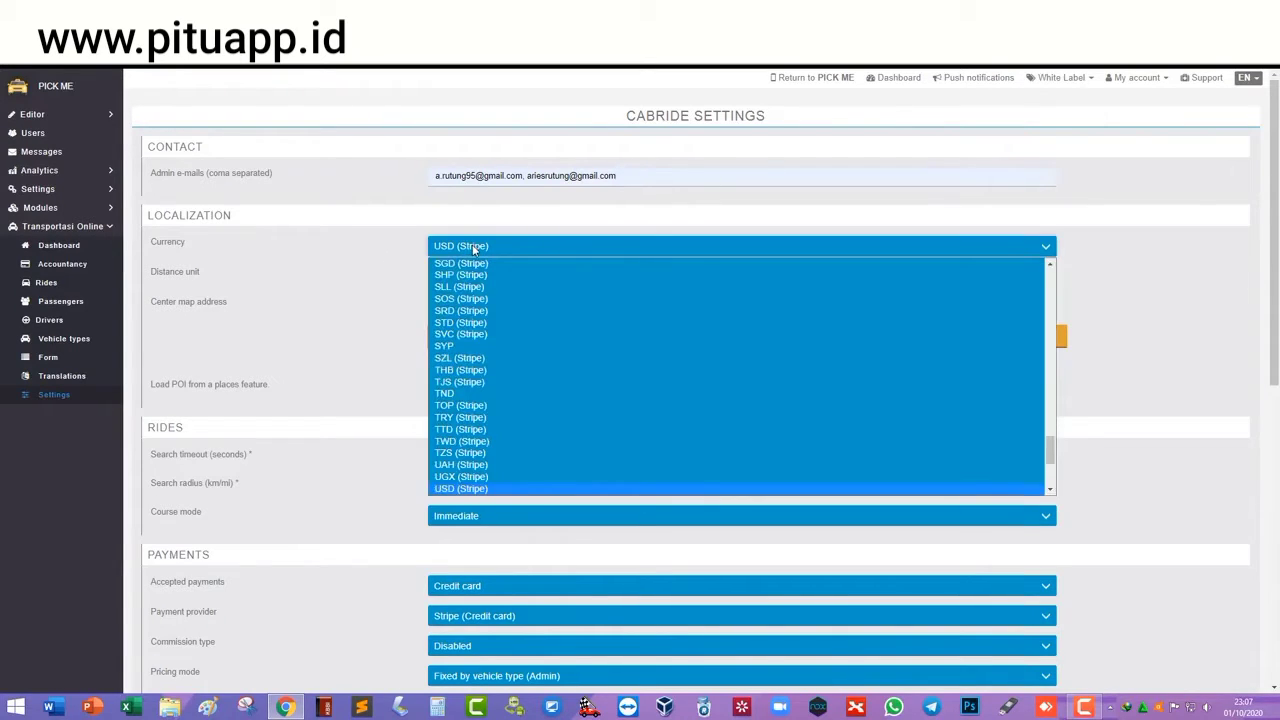
key(i)
key(Return)
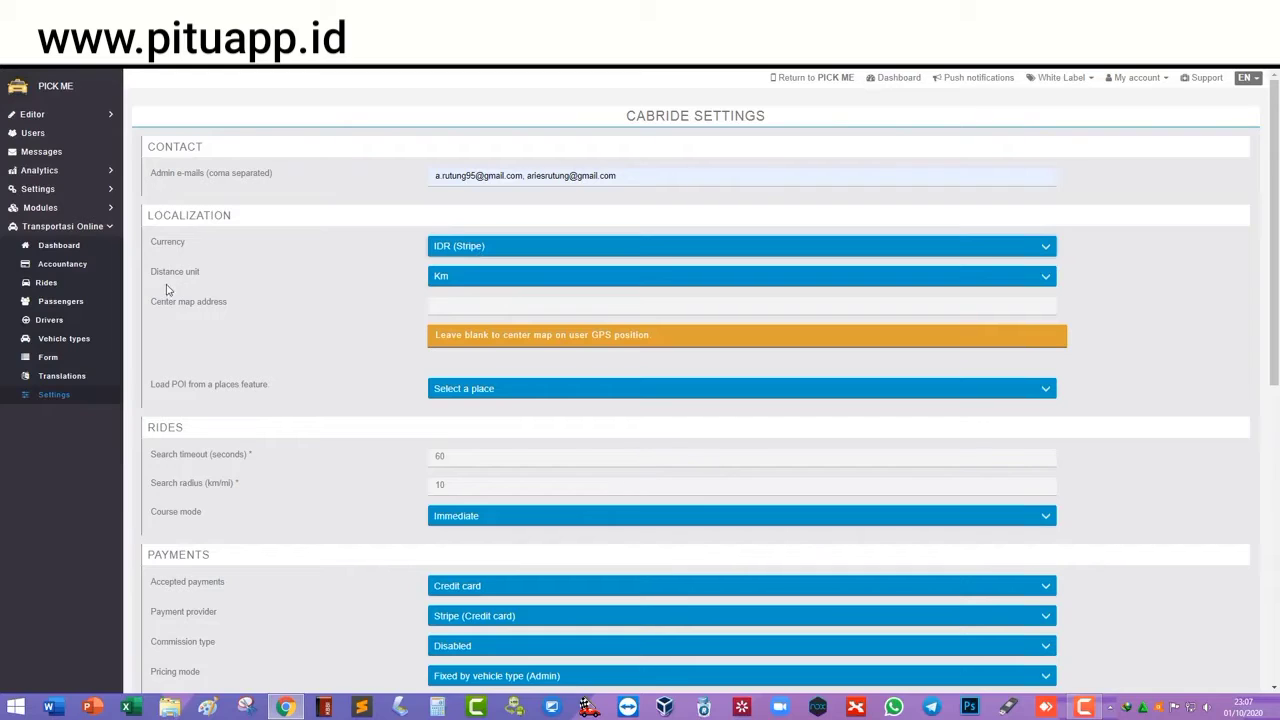
- Choose Km as the distance unit and leave the points-of-interest source on Select a place
click(457, 277)
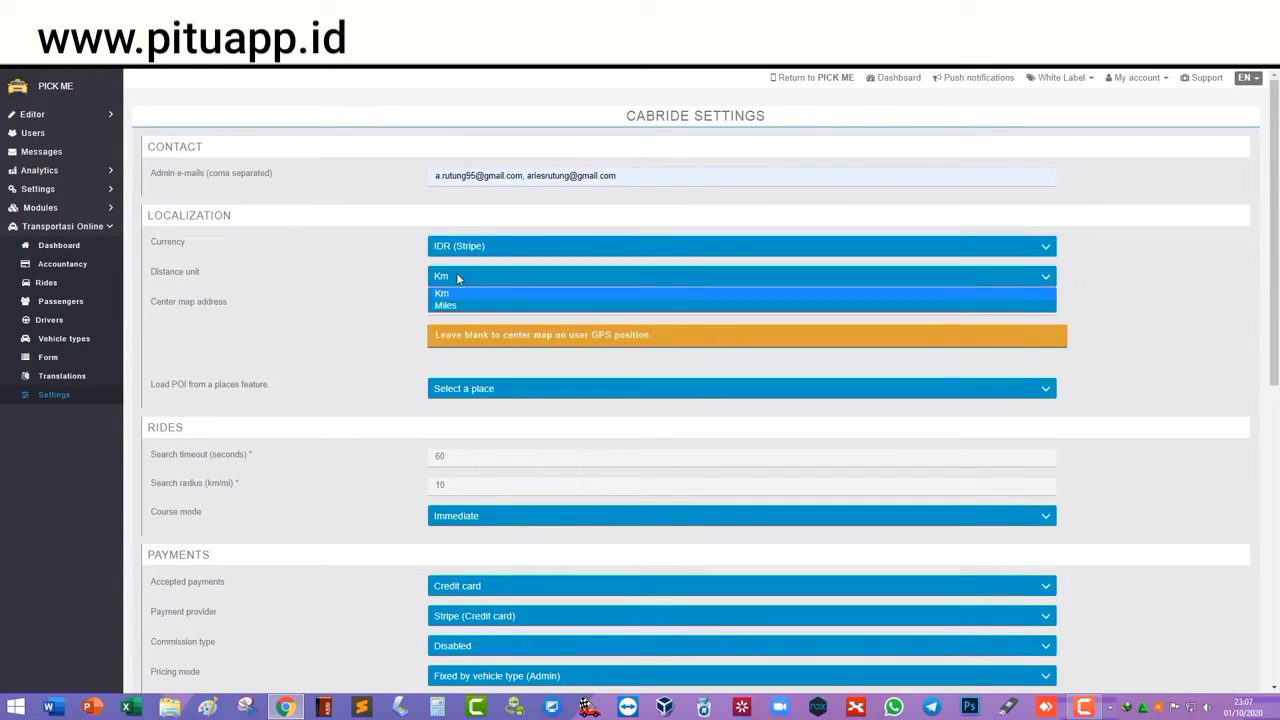
click(457, 290)
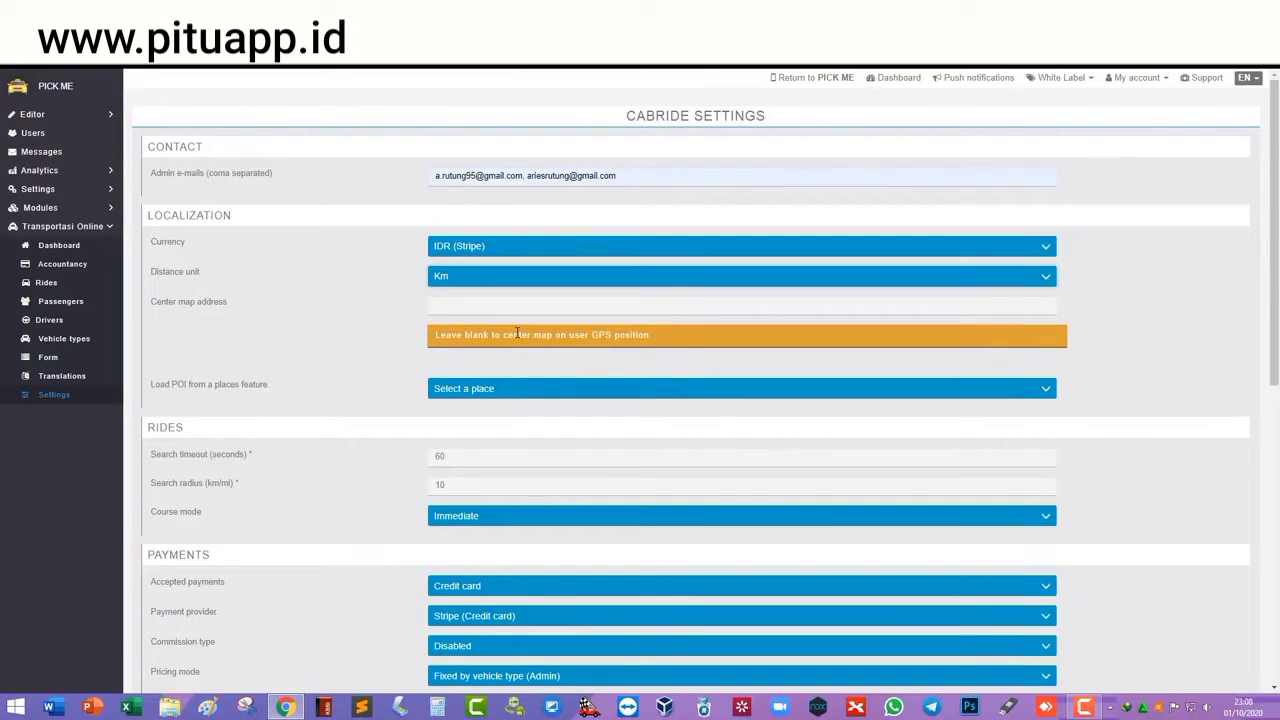
scroll(503, 338, down, 1)
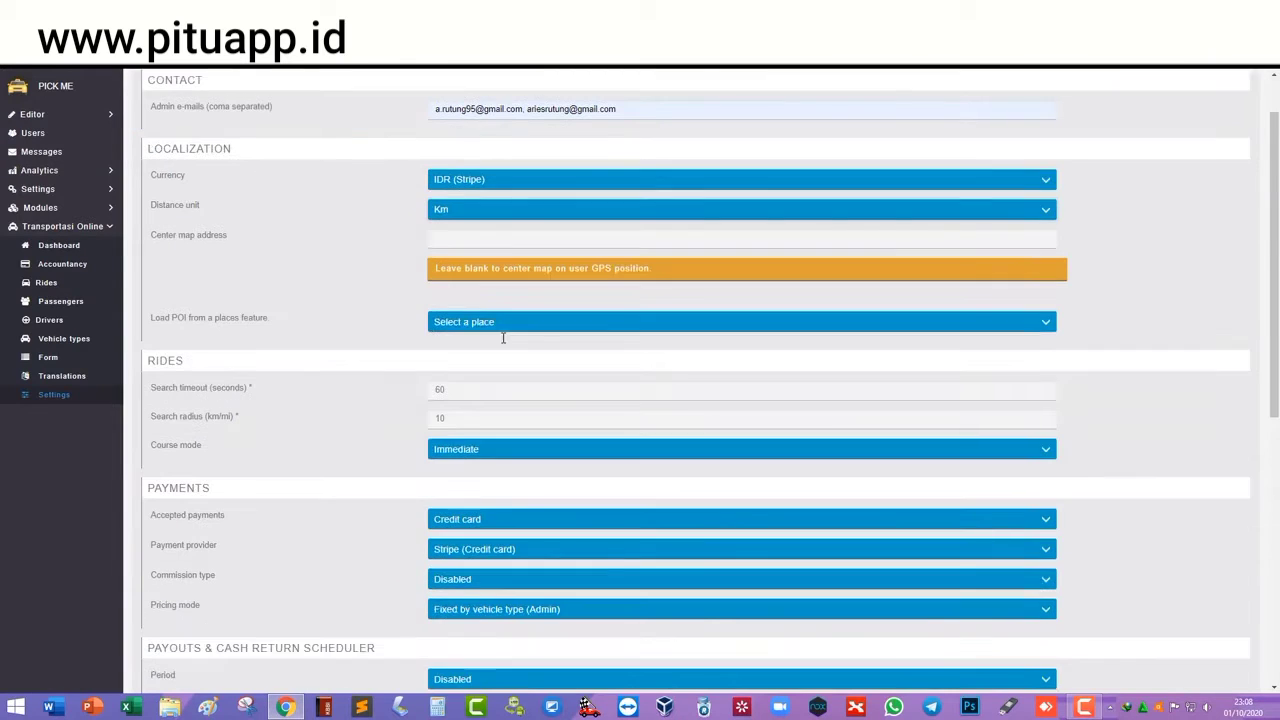
click(470, 324)
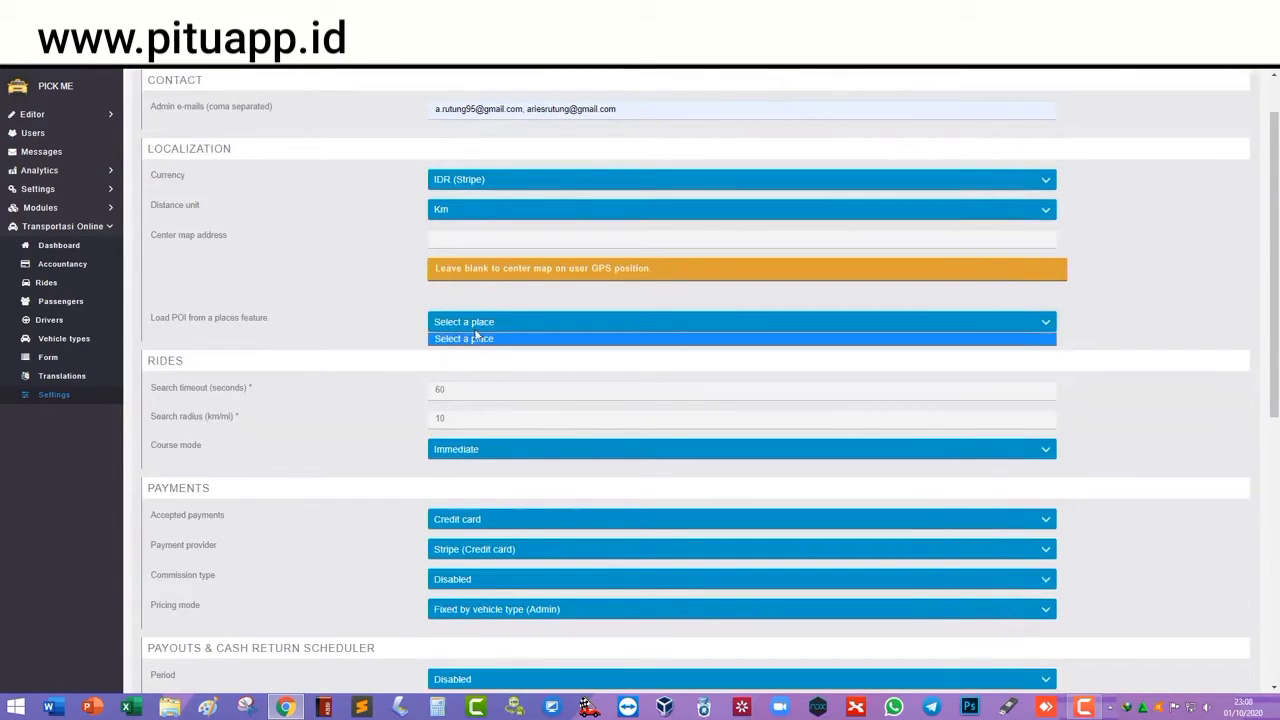
click(478, 337)
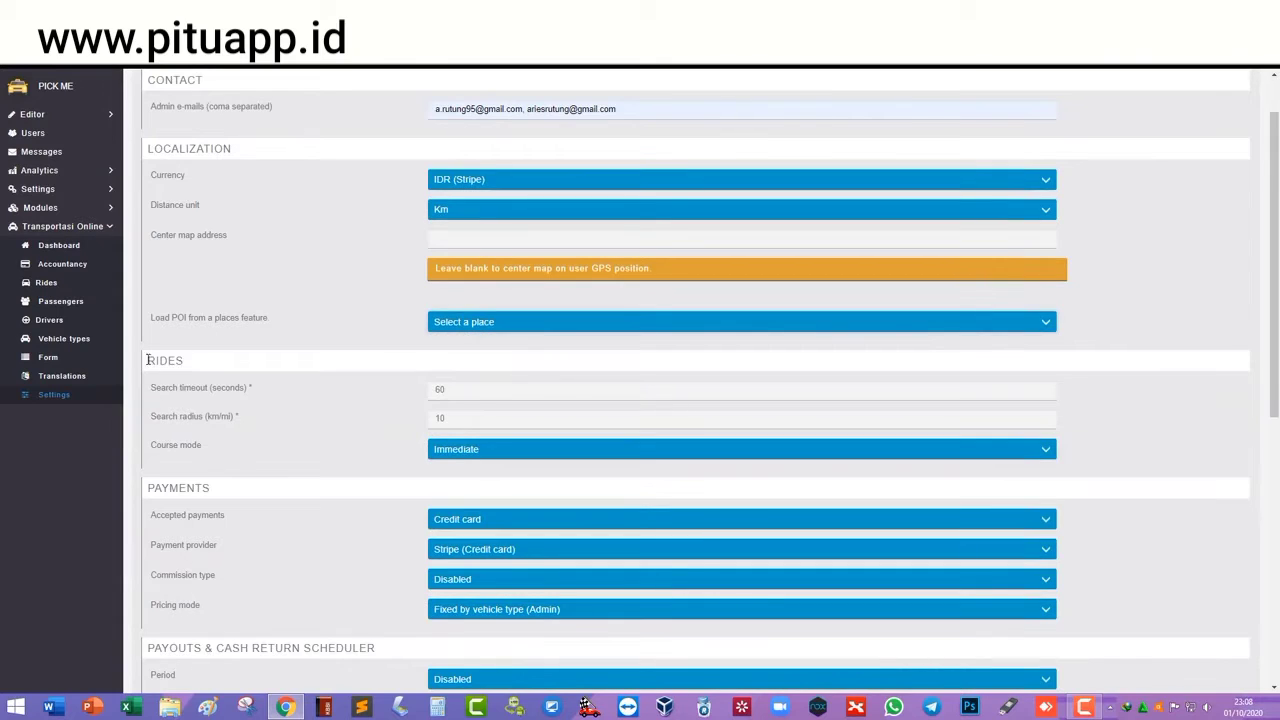
- Set the ride search radius to 50 and choose Immediate as the course mode
scroll(180, 360, down, 1)
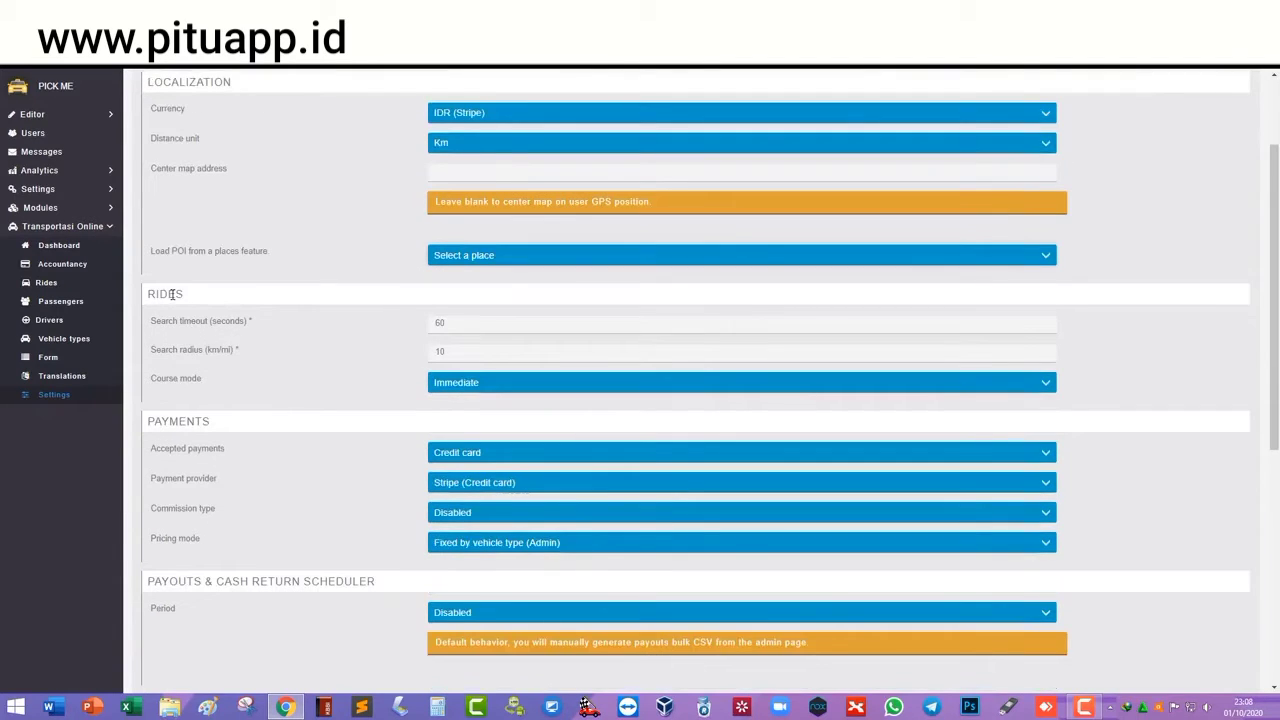
click(439, 323)
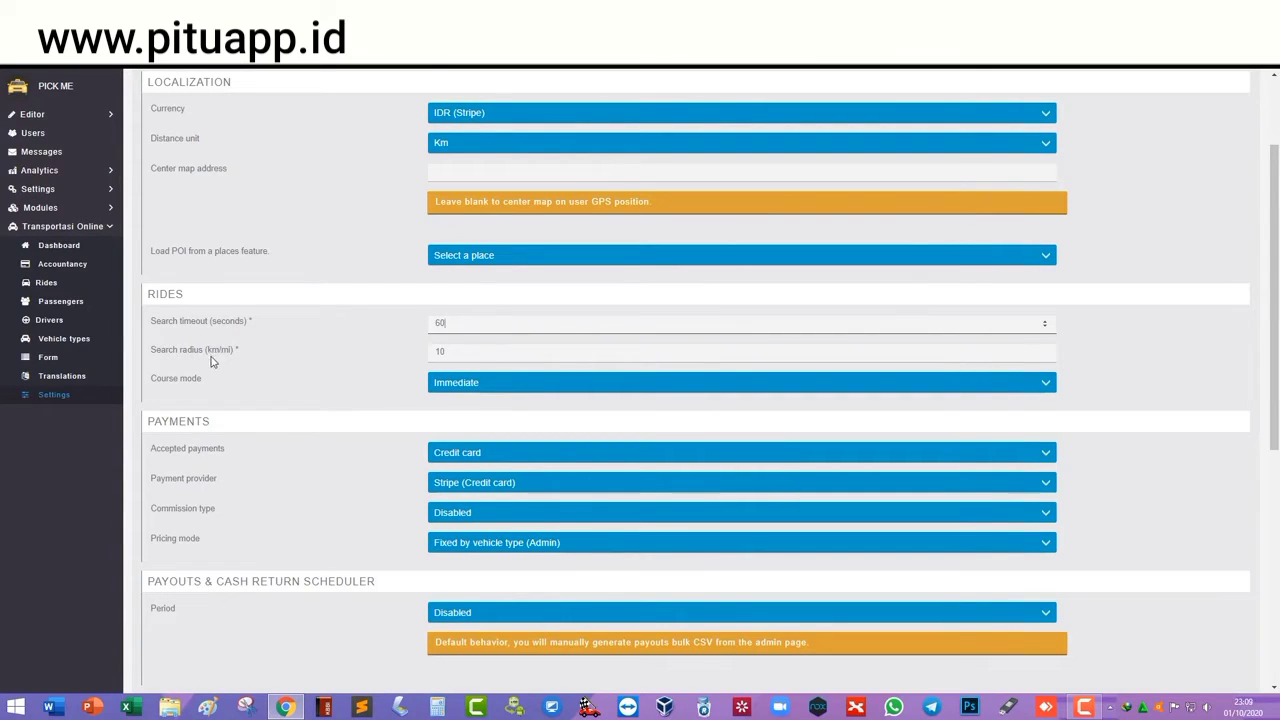
click(459, 352)
scroll(463, 320, down, 1)
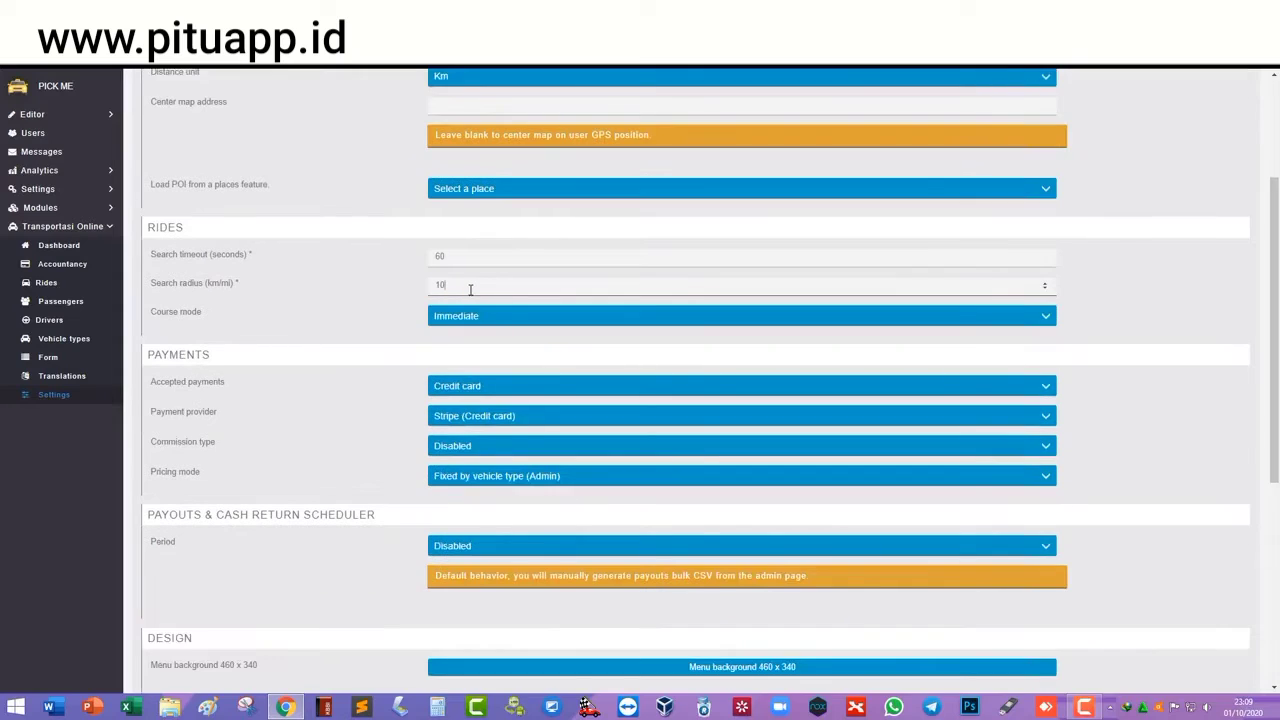
key(BackSpace)
key(BackSpace)
text(5)
click(481, 317)
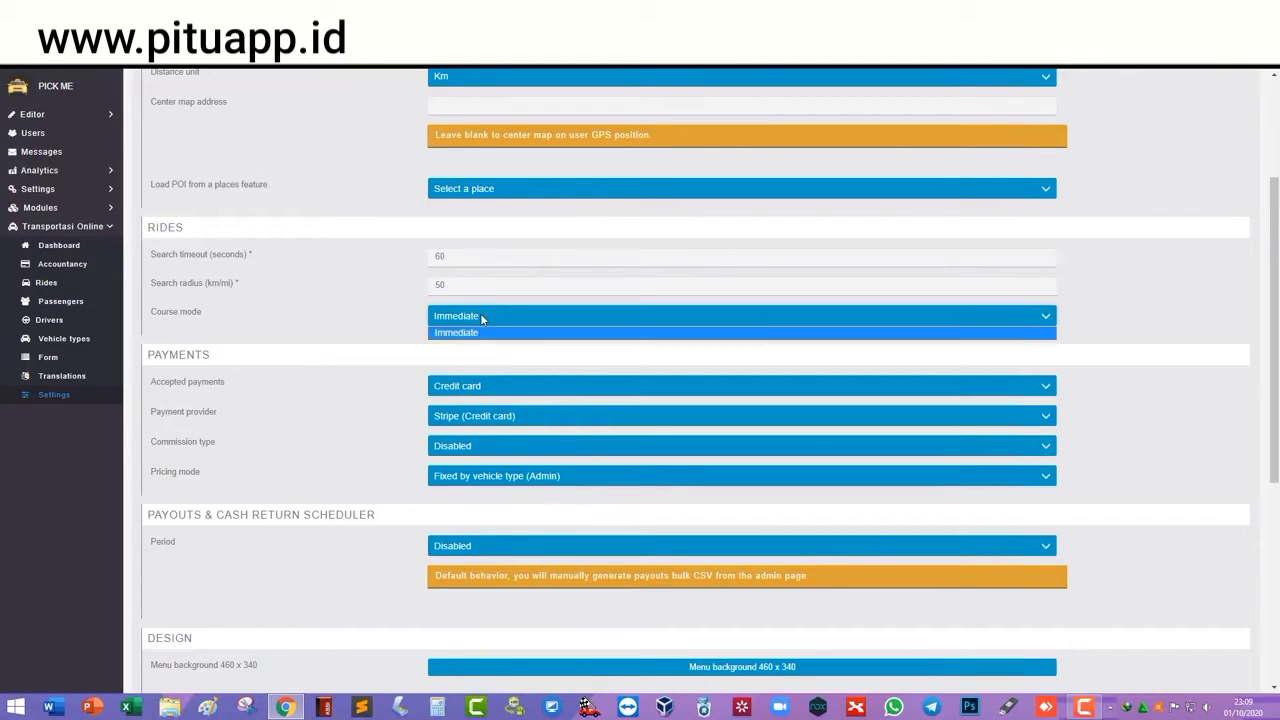
click(481, 332)
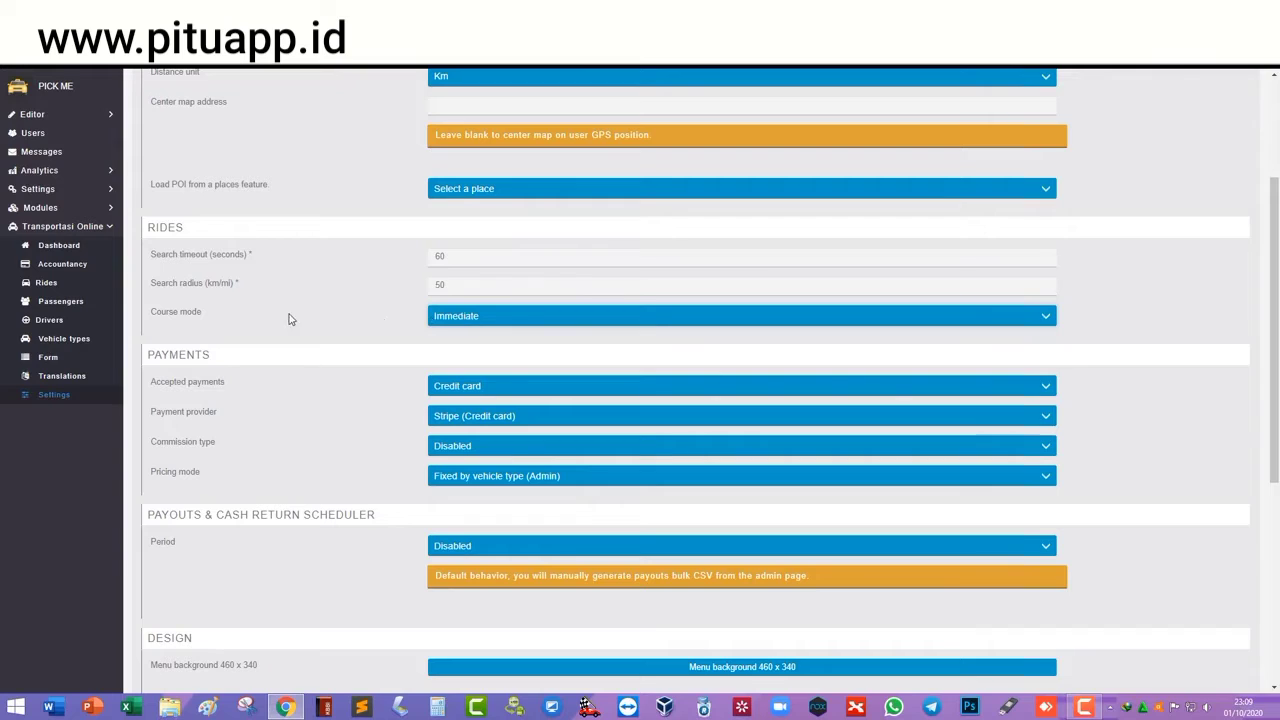
- Set the accepted payments to Credit card & Cash and keep Stripe (Credit card) as the payment provider
scroll(228, 319, down, 2)
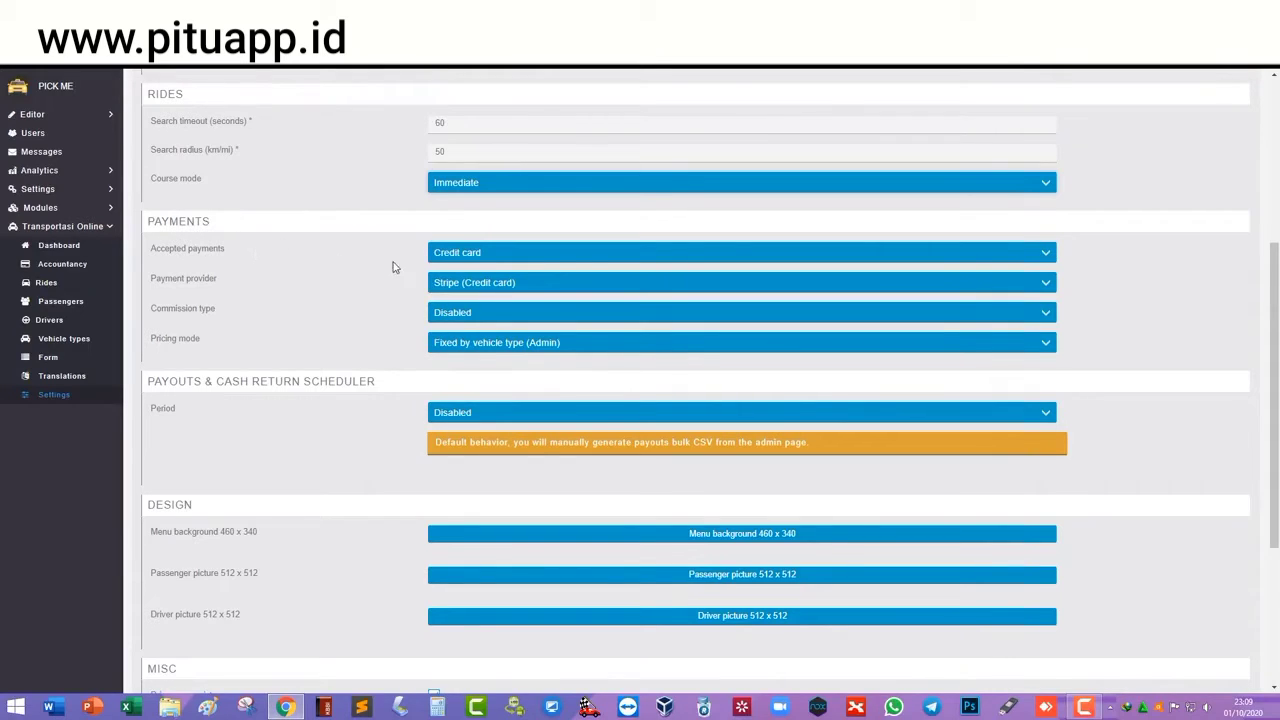
click(475, 256)
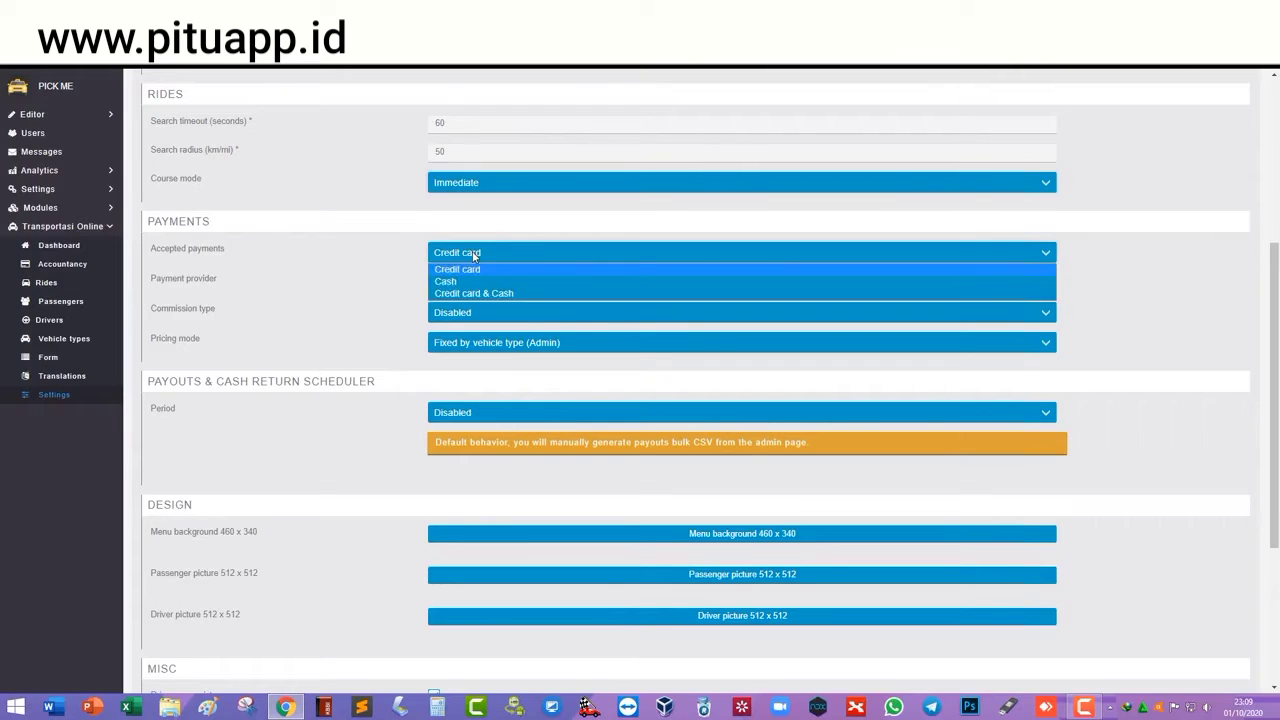
click(483, 292)
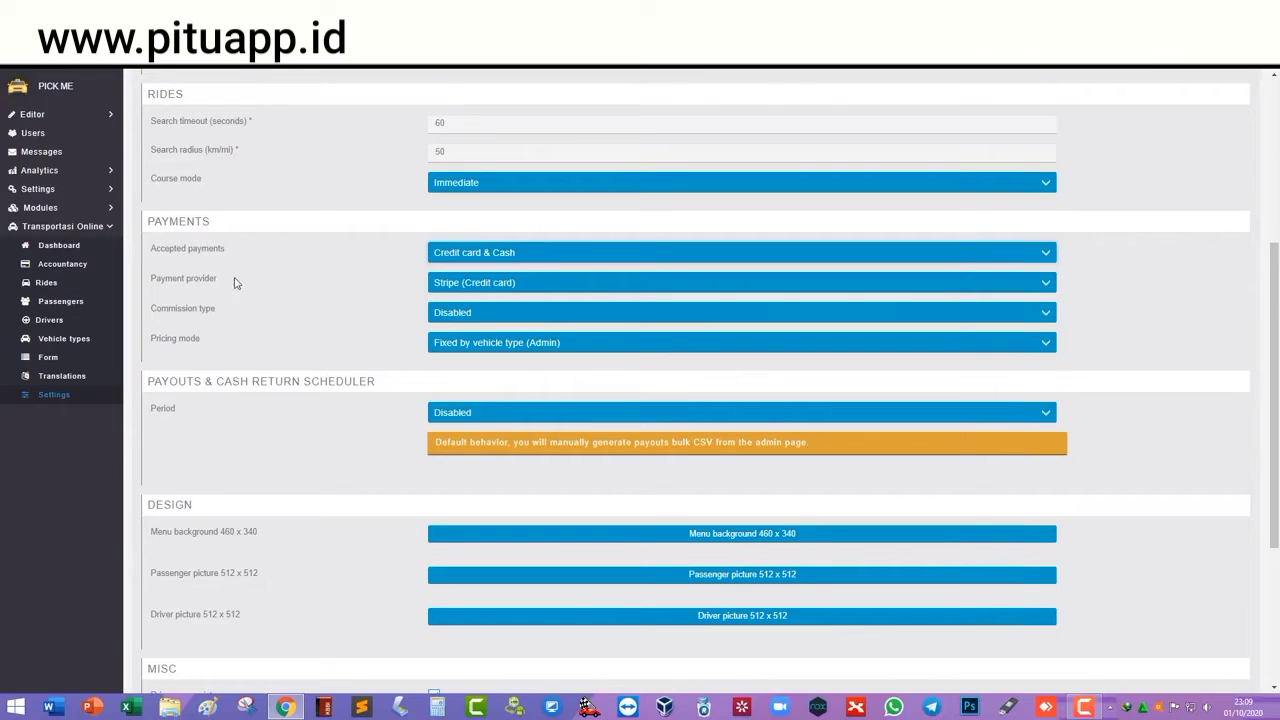
click(475, 284)
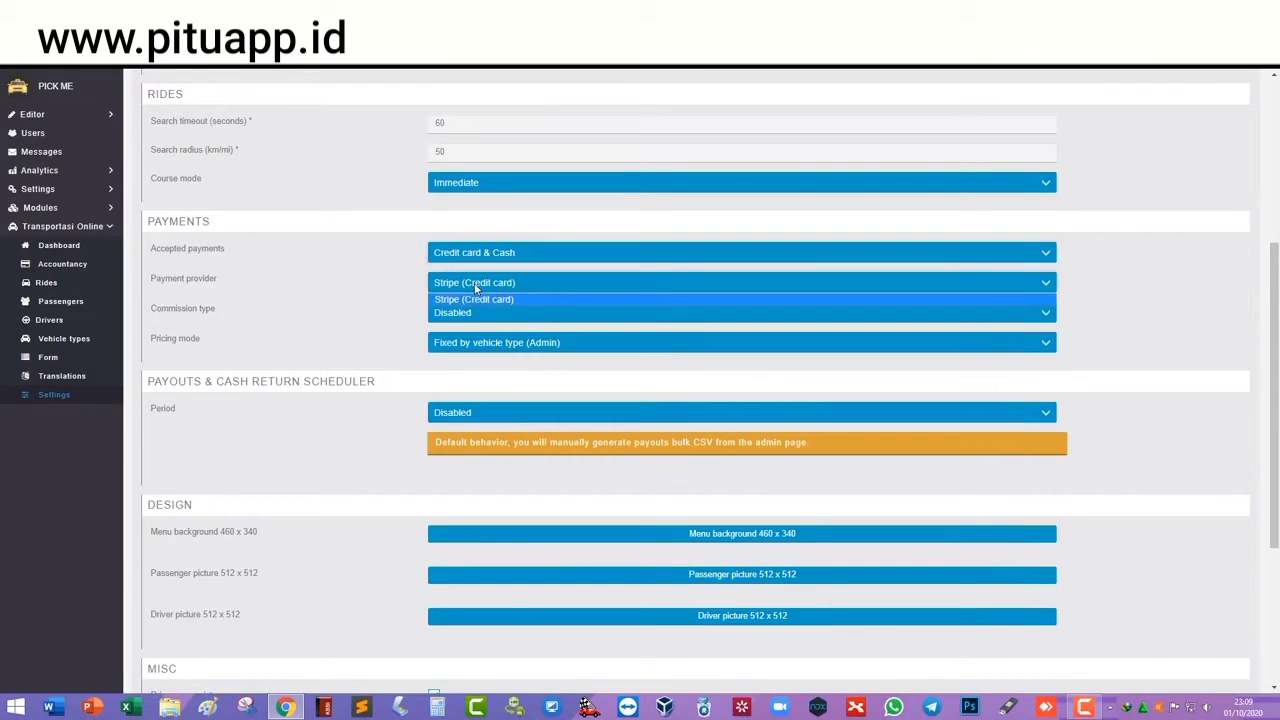
click(476, 286)
click(472, 287)
click(480, 287)
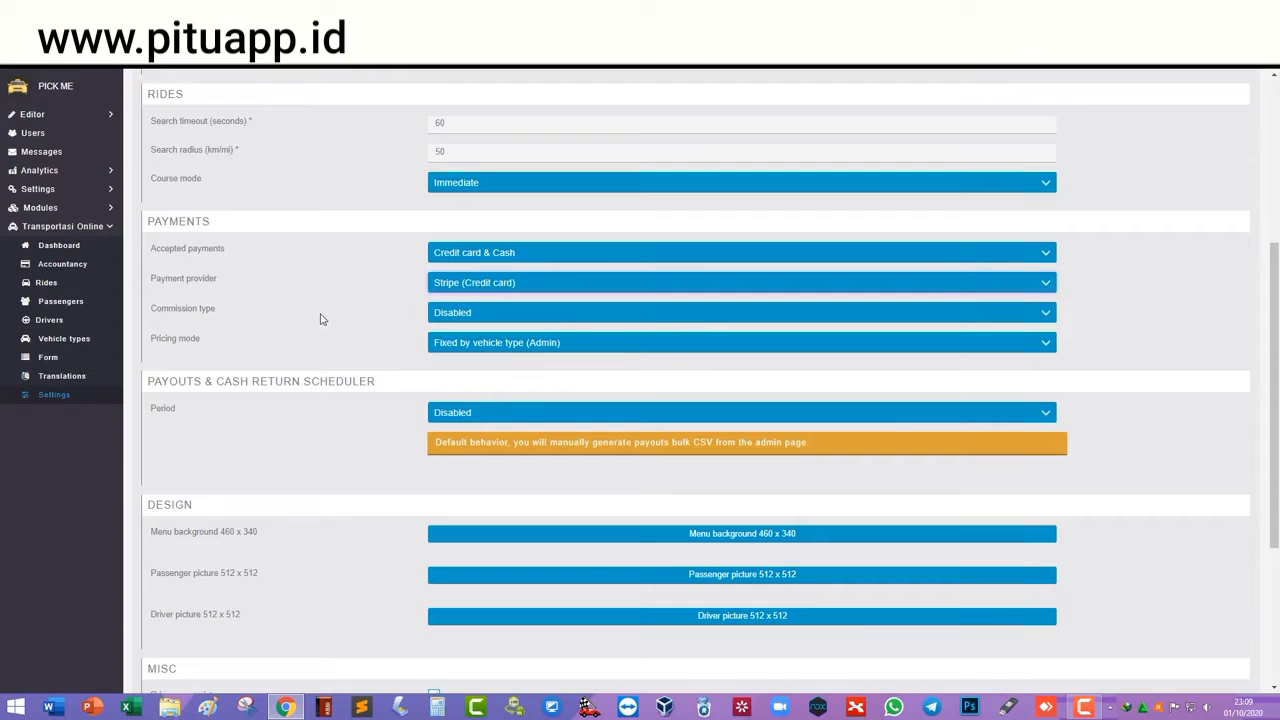
- Set the commission type to Fixed amount + percentage, with 10000 fixed and 2 percent, and keep the pricing mode at Fixed by vehicle type (Admin)
click(458, 312)
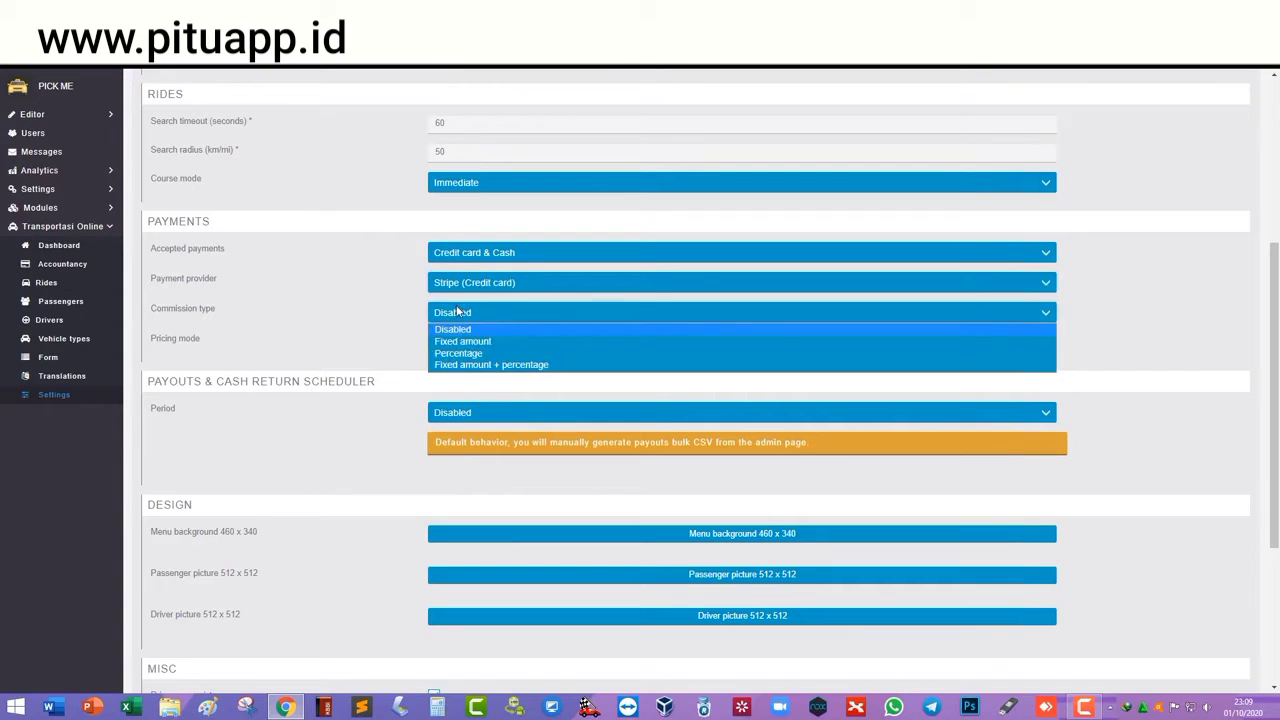
click(478, 366)
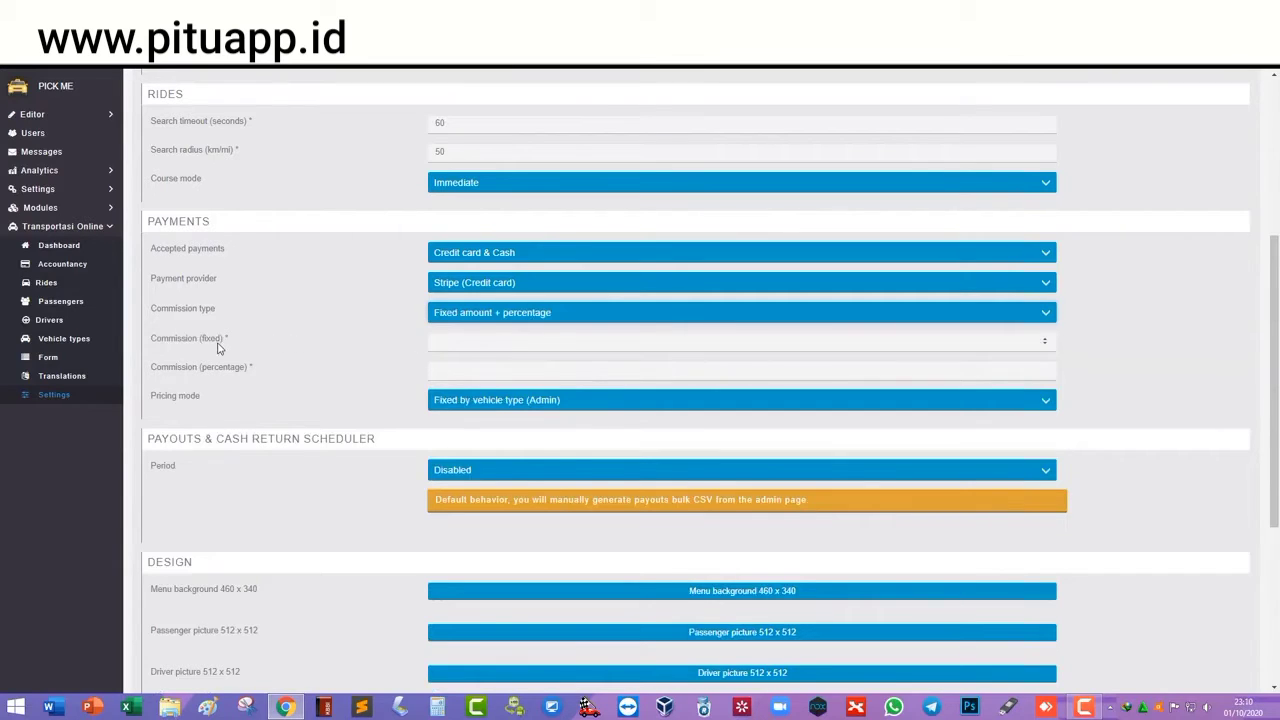
click(460, 342)
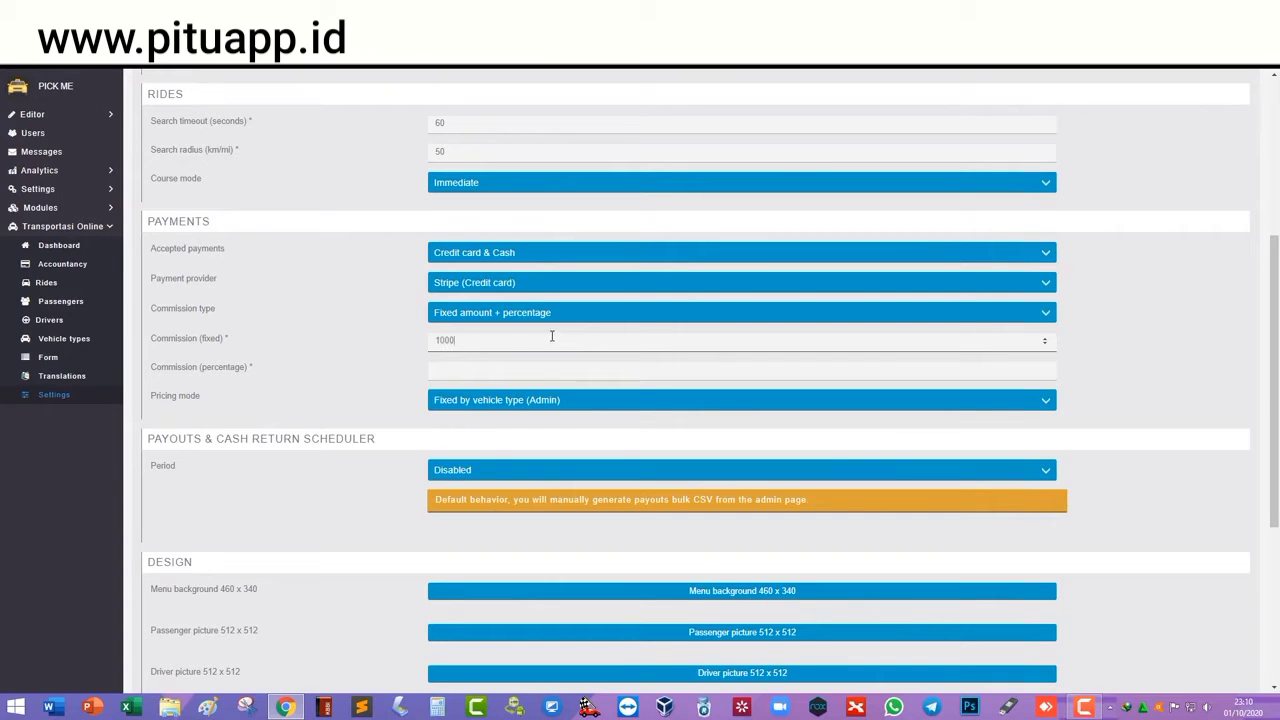
key(Tab)
click(440, 374)
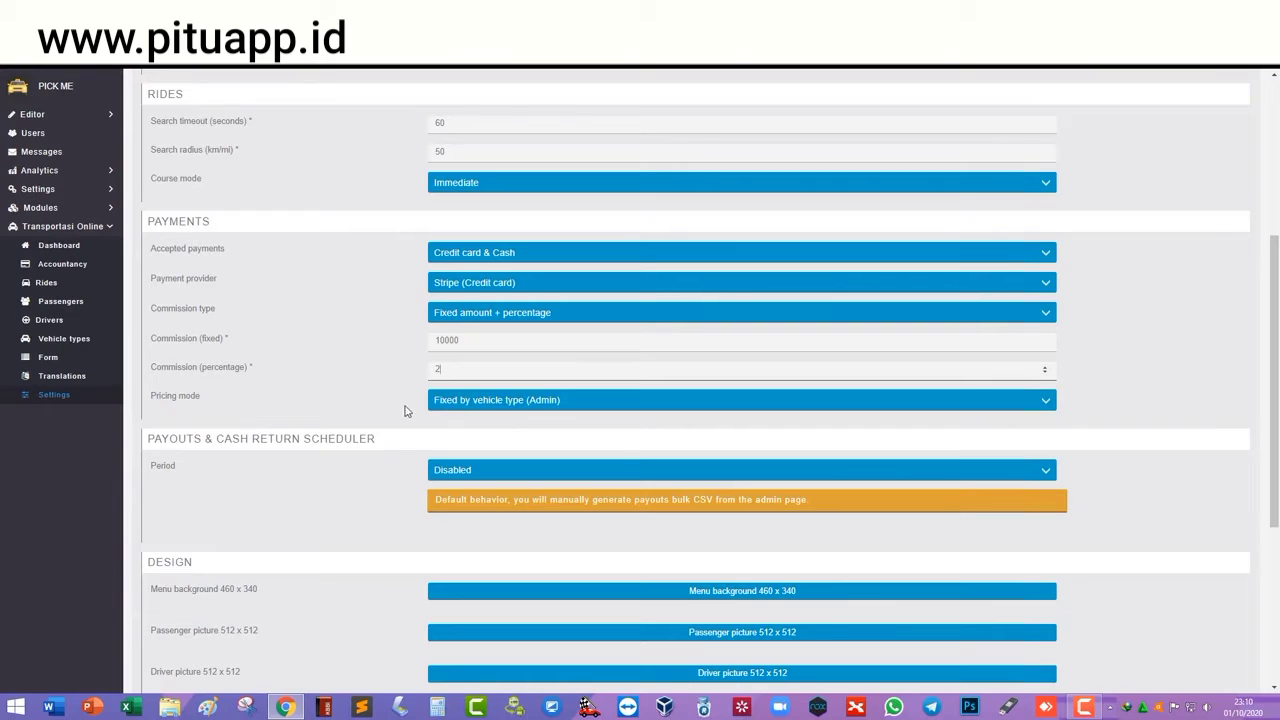
click(479, 399)
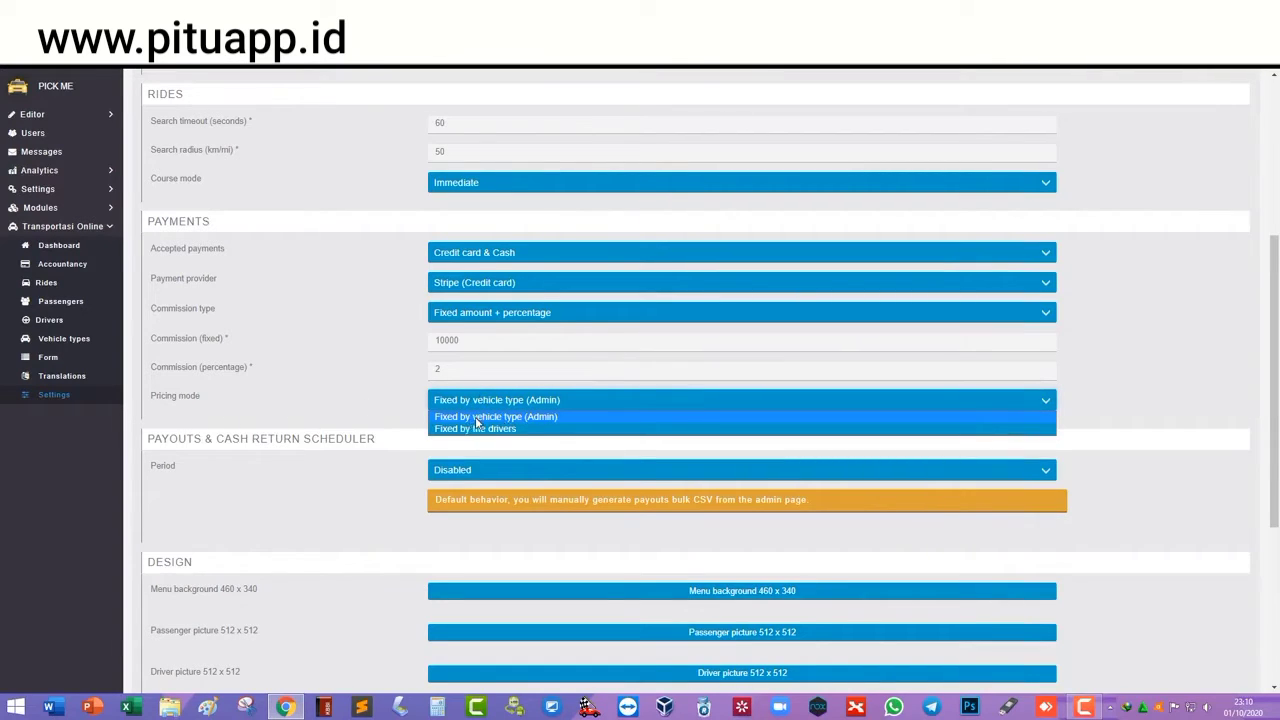
click(541, 405)
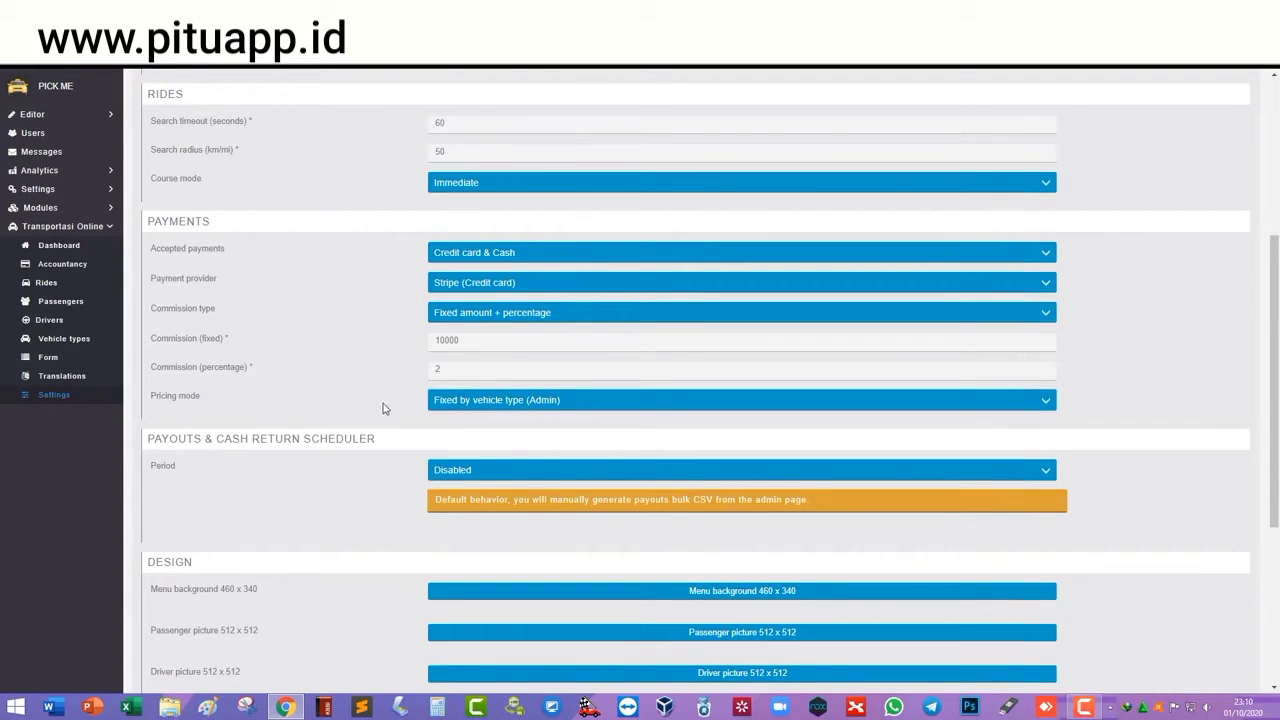
- Set the pricing mode to Fixed by the drivers and the payouts and cash return period to Weekly
click(496, 402)
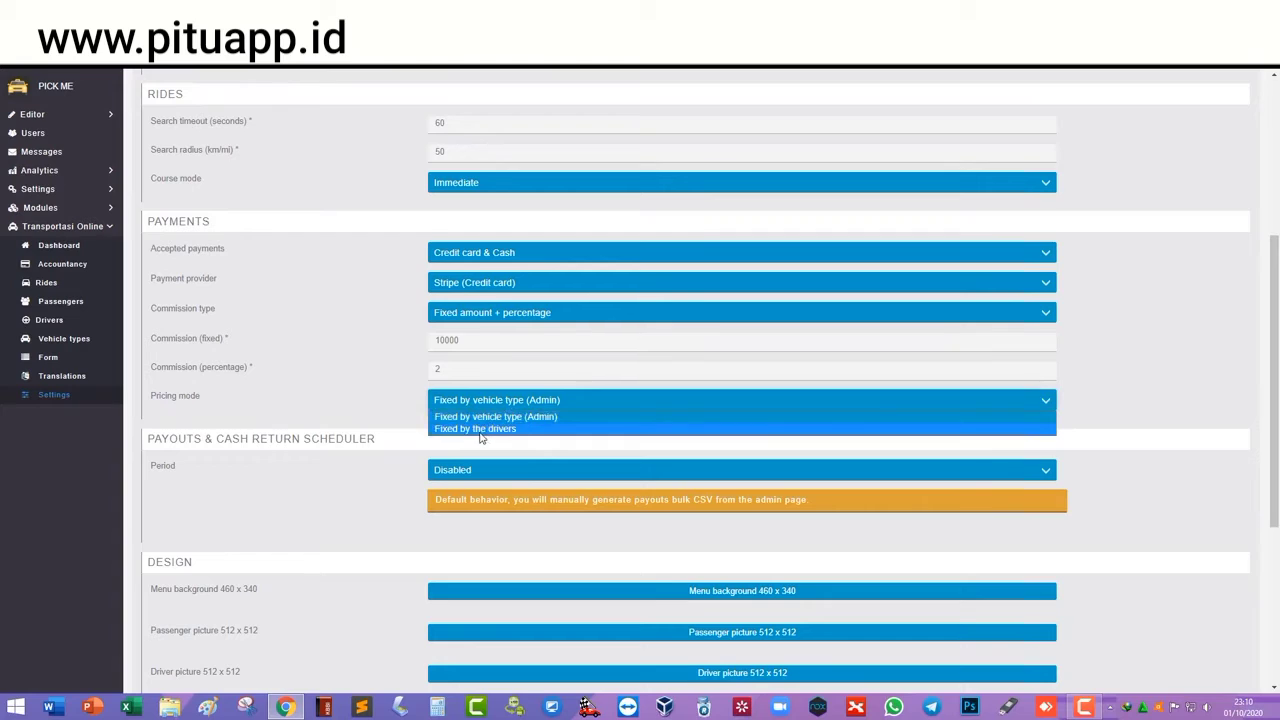
click(481, 429)
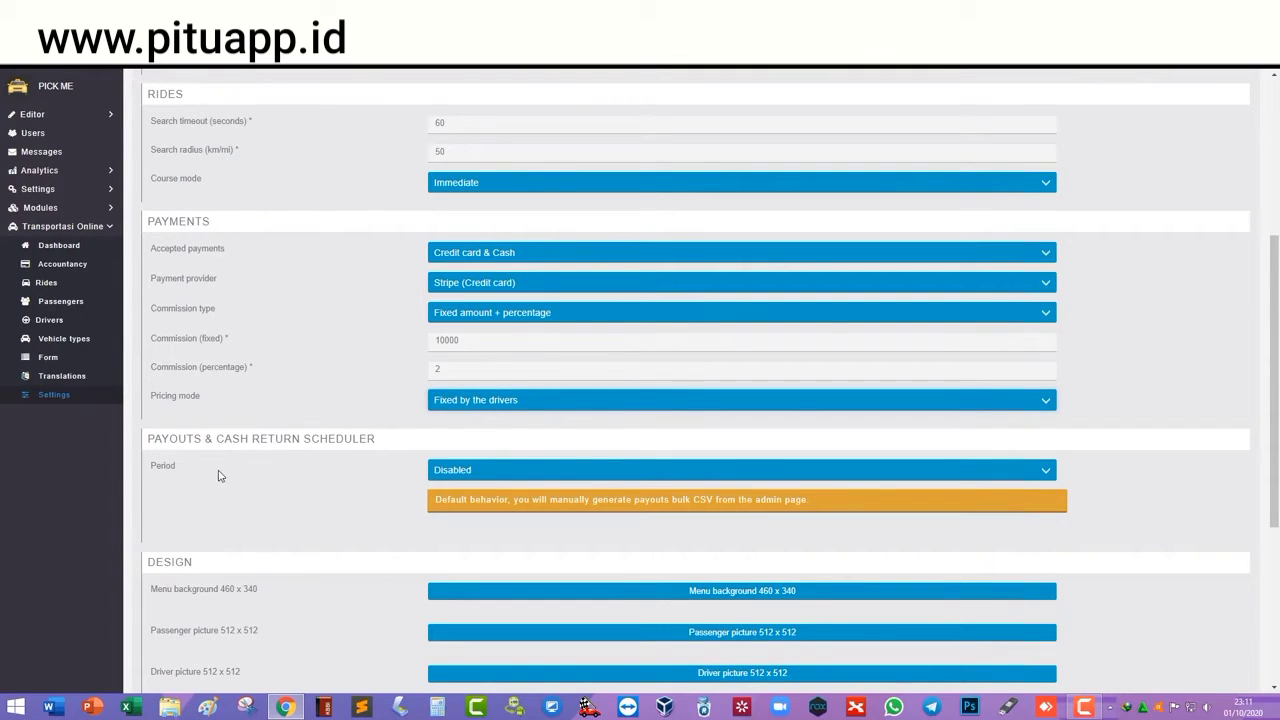
click(459, 474)
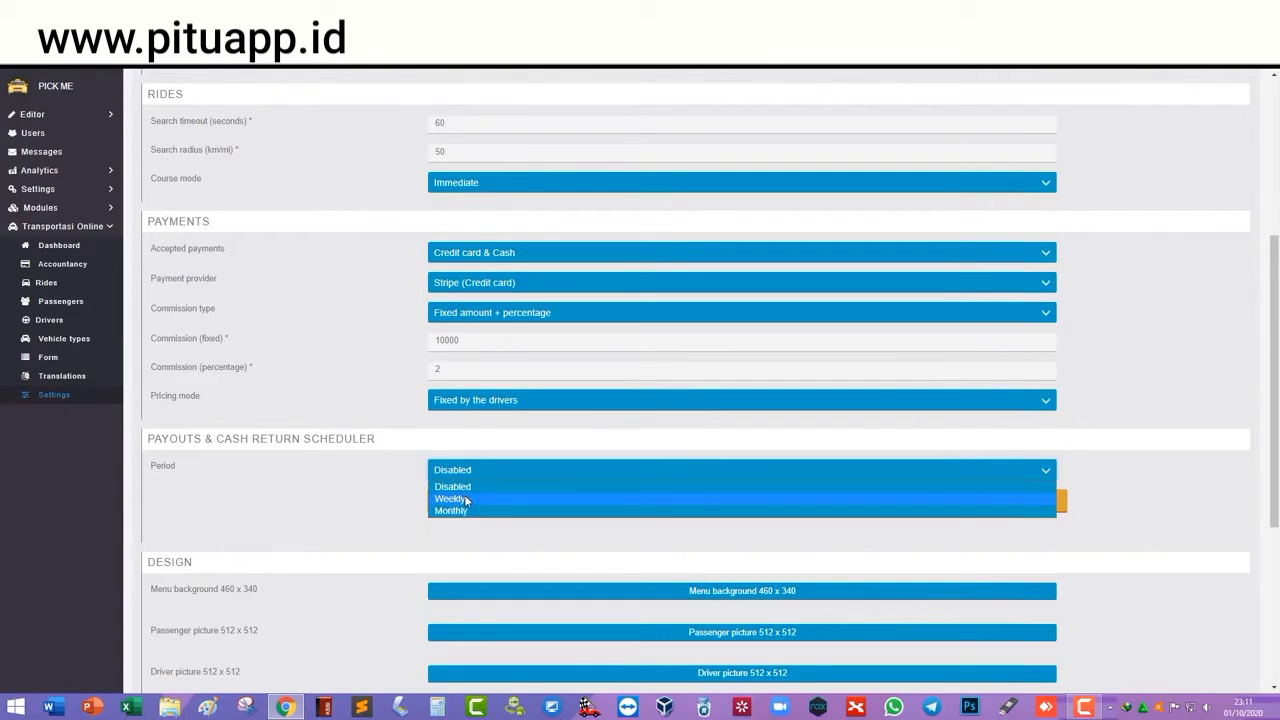
click(461, 499)
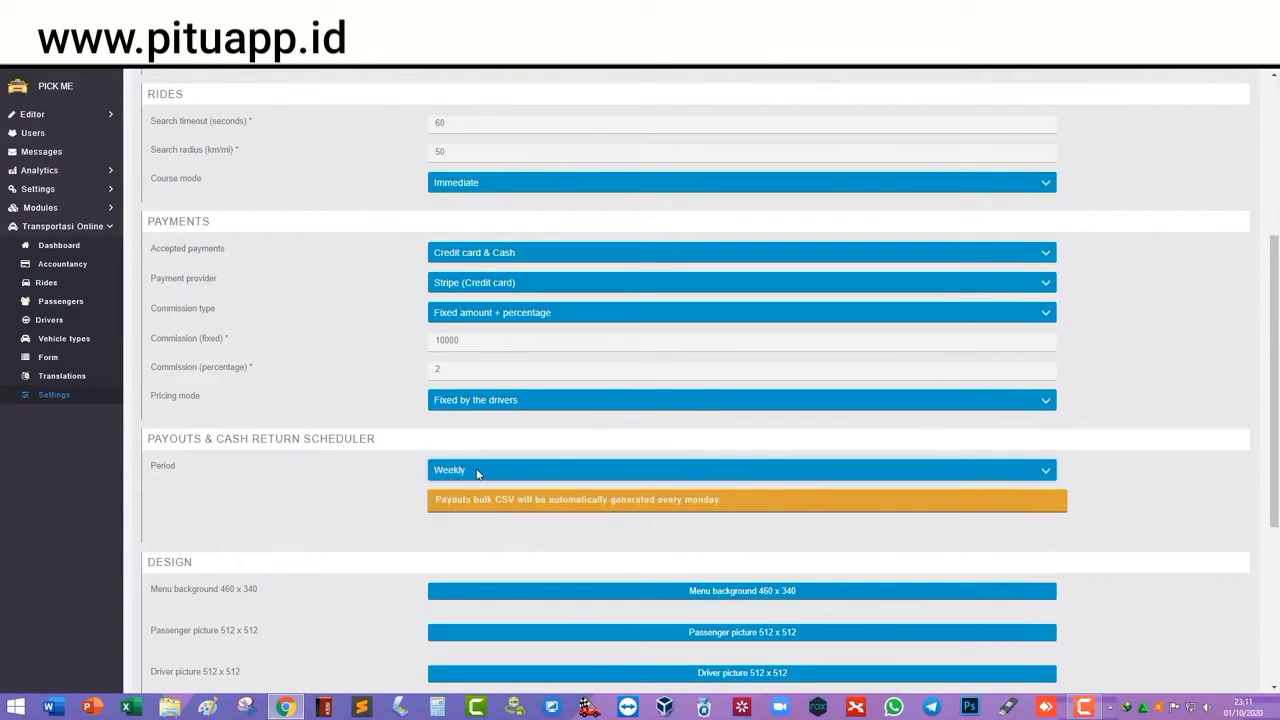
click(477, 472)
click(479, 511)
scroll(480, 497, down, 1)
click(453, 405)
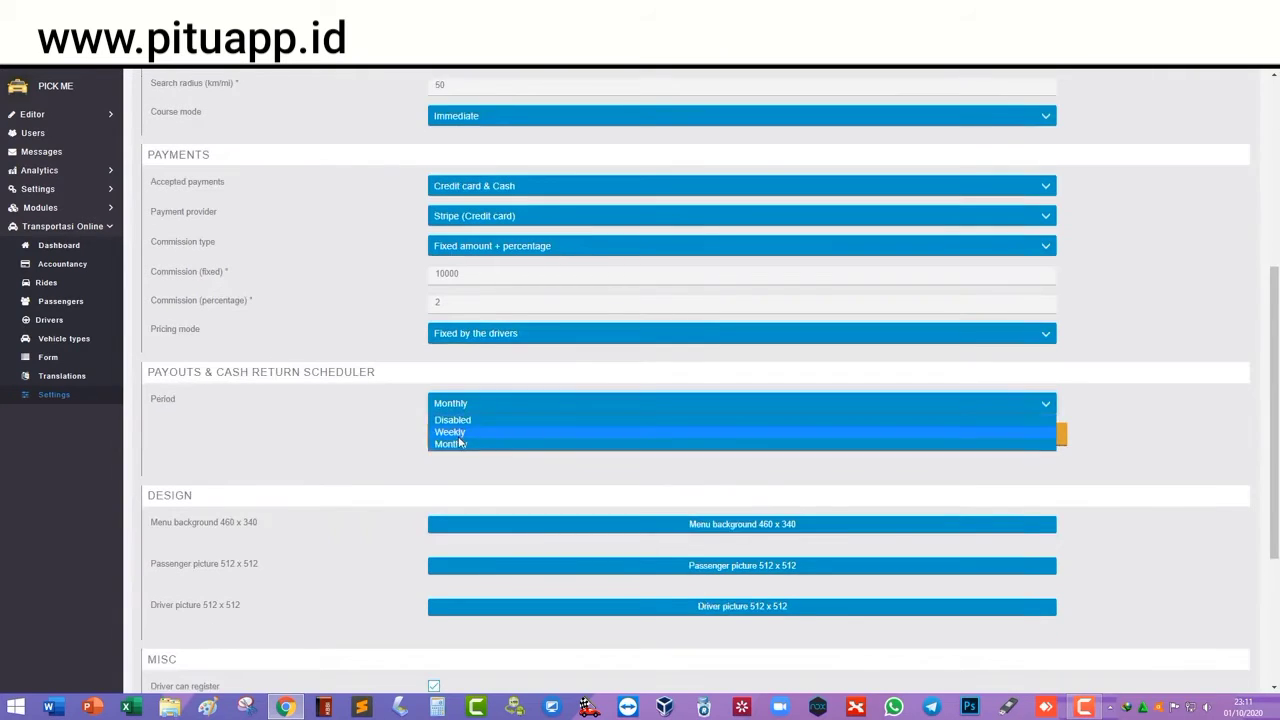
click(462, 434)
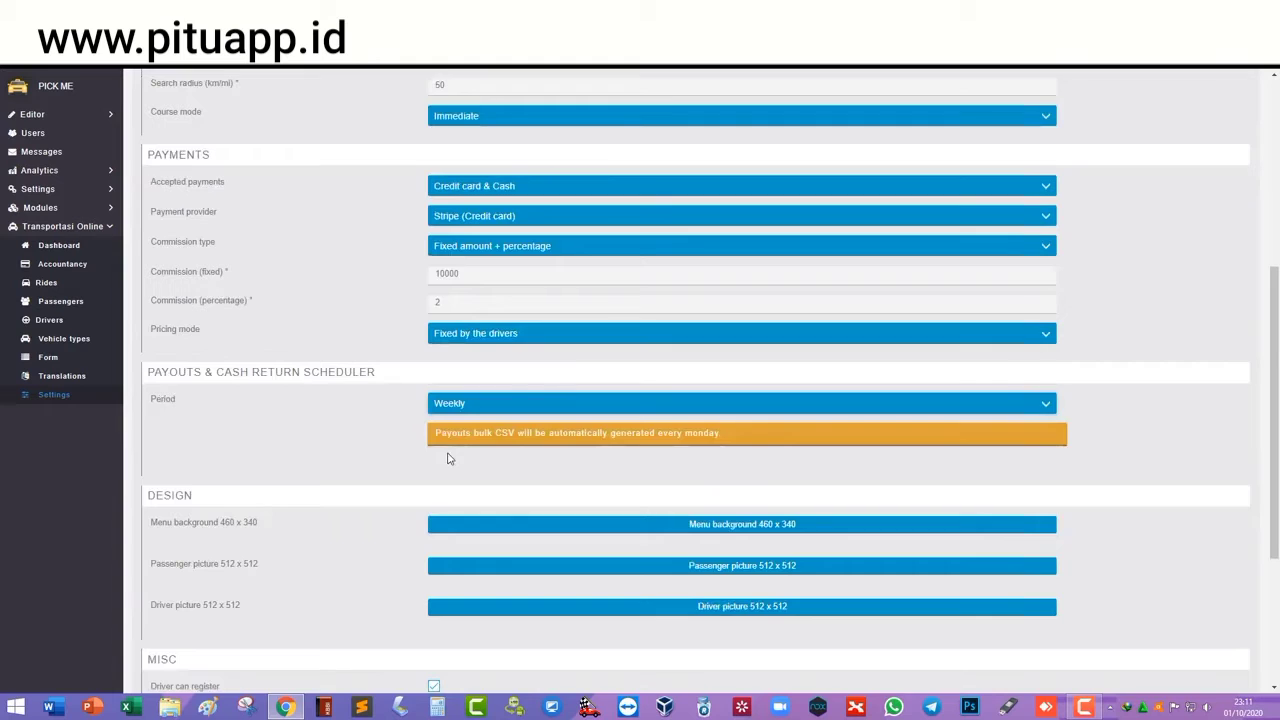
- Upload the image bloggif_5f724d2d30c5f as the menu background, adjusting its crop area before accepting it
scroll(448, 458, down, 2)
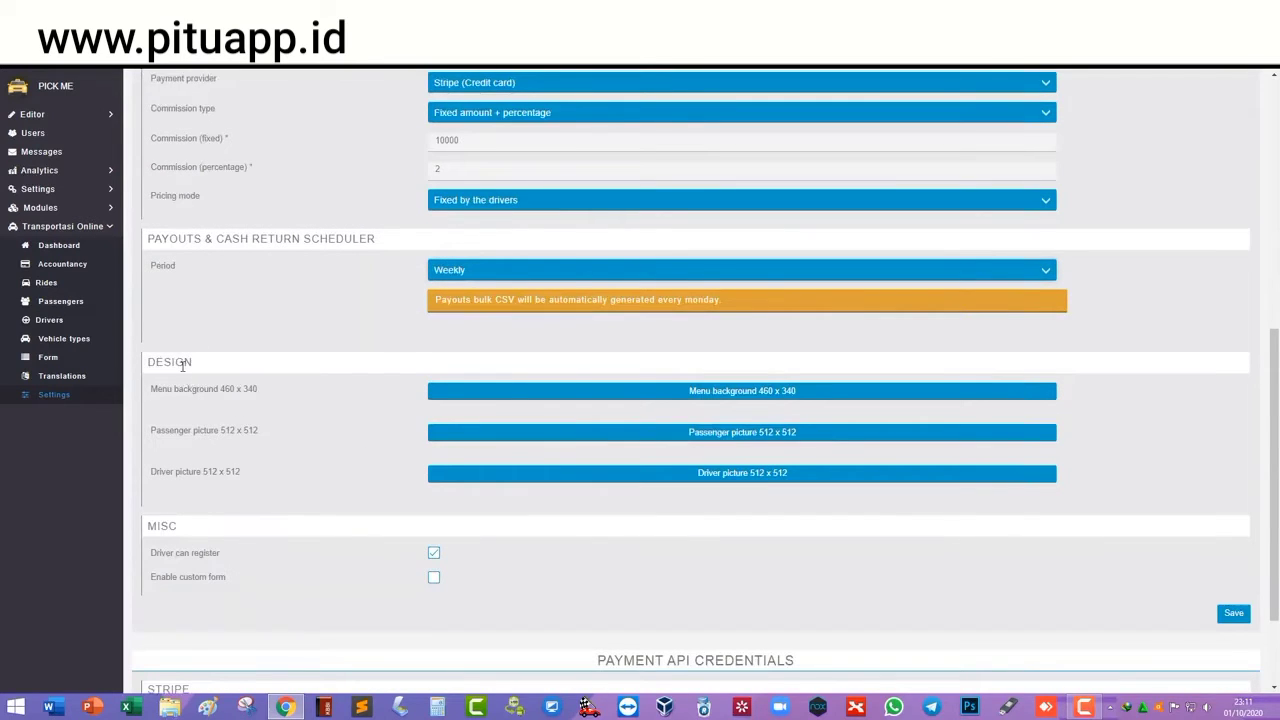
click(702, 396)
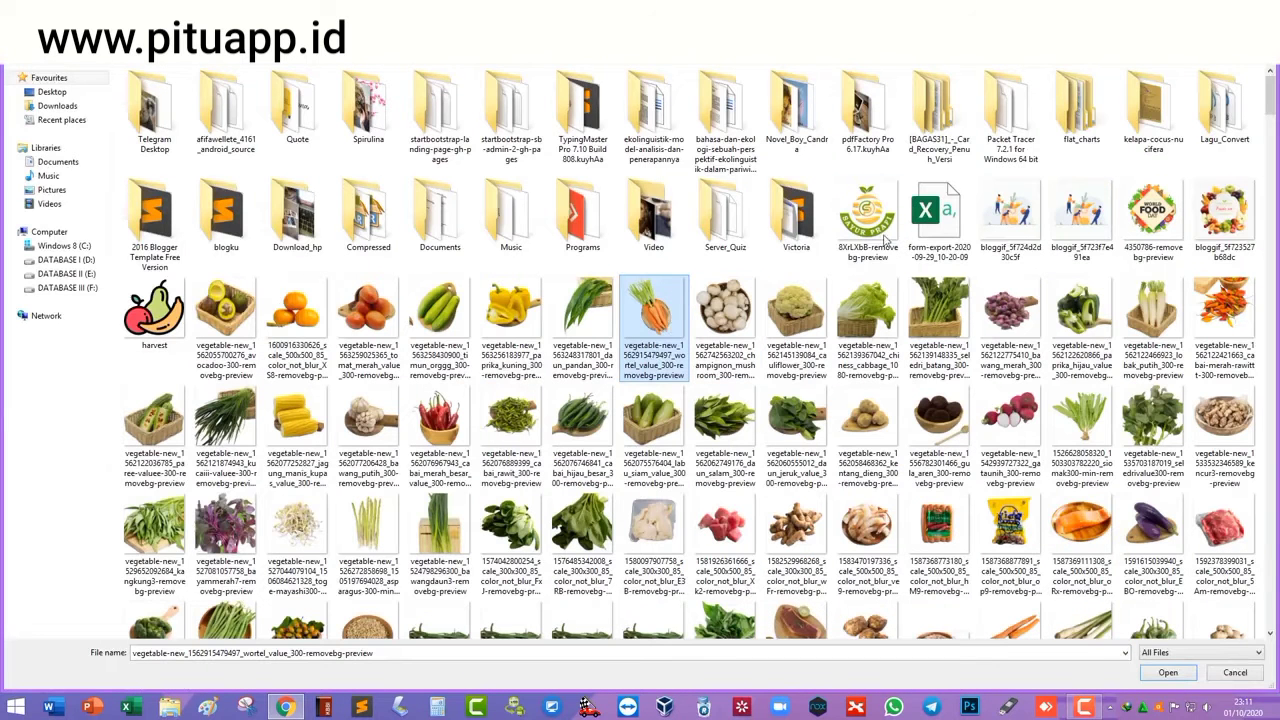
double_click(1010, 216)
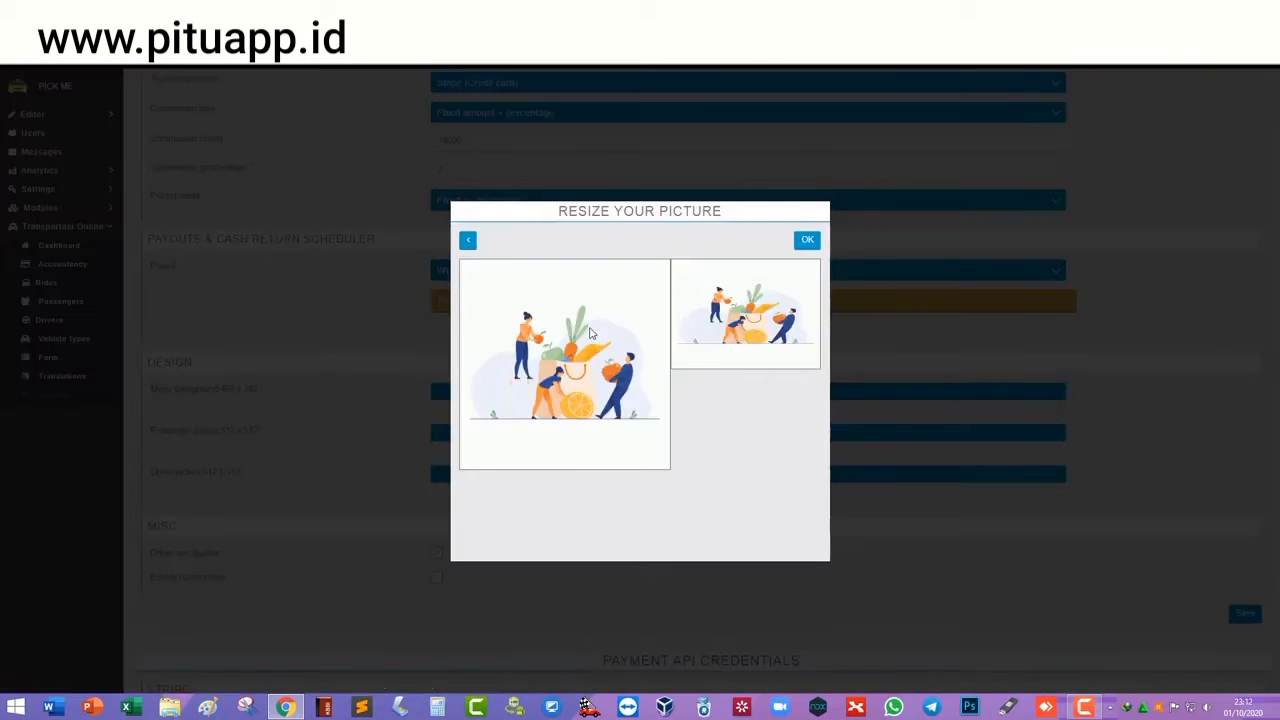
drag(588, 331, 577, 362)
click(806, 239)
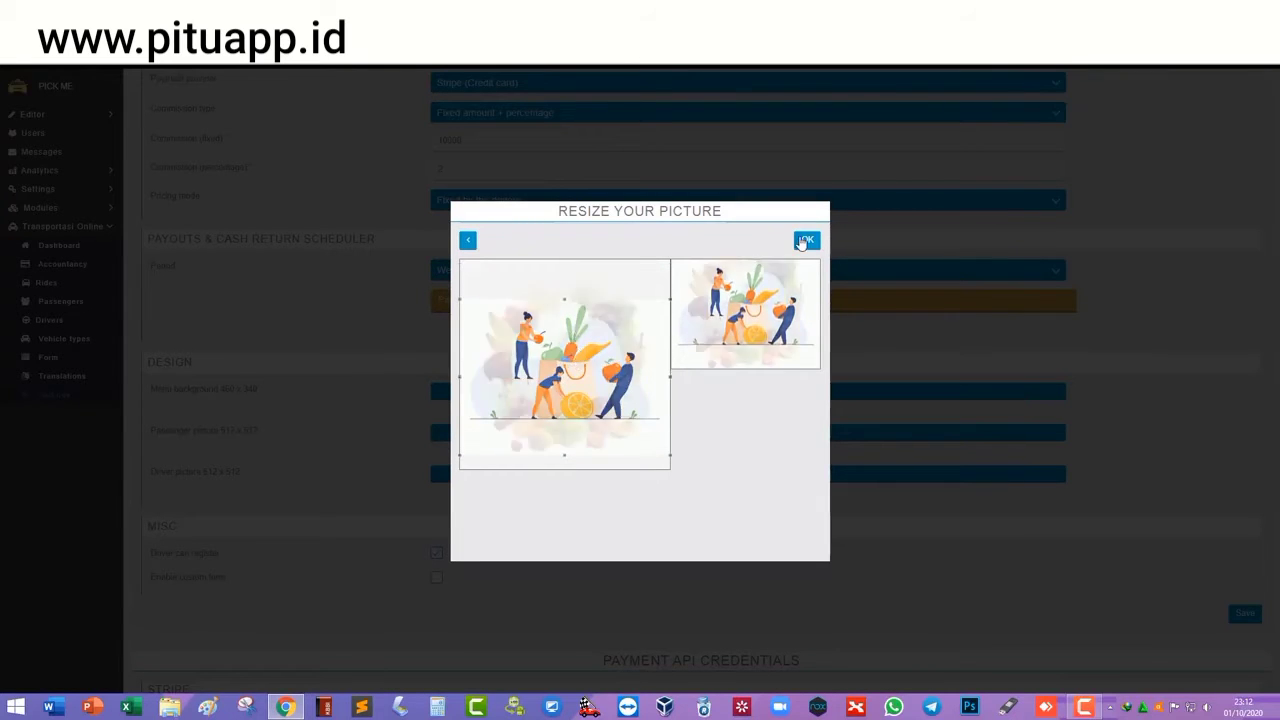
- Upload the person silhouette image user (4) as the passenger picture and accept its full crop
scroll(519, 438, down, 1)
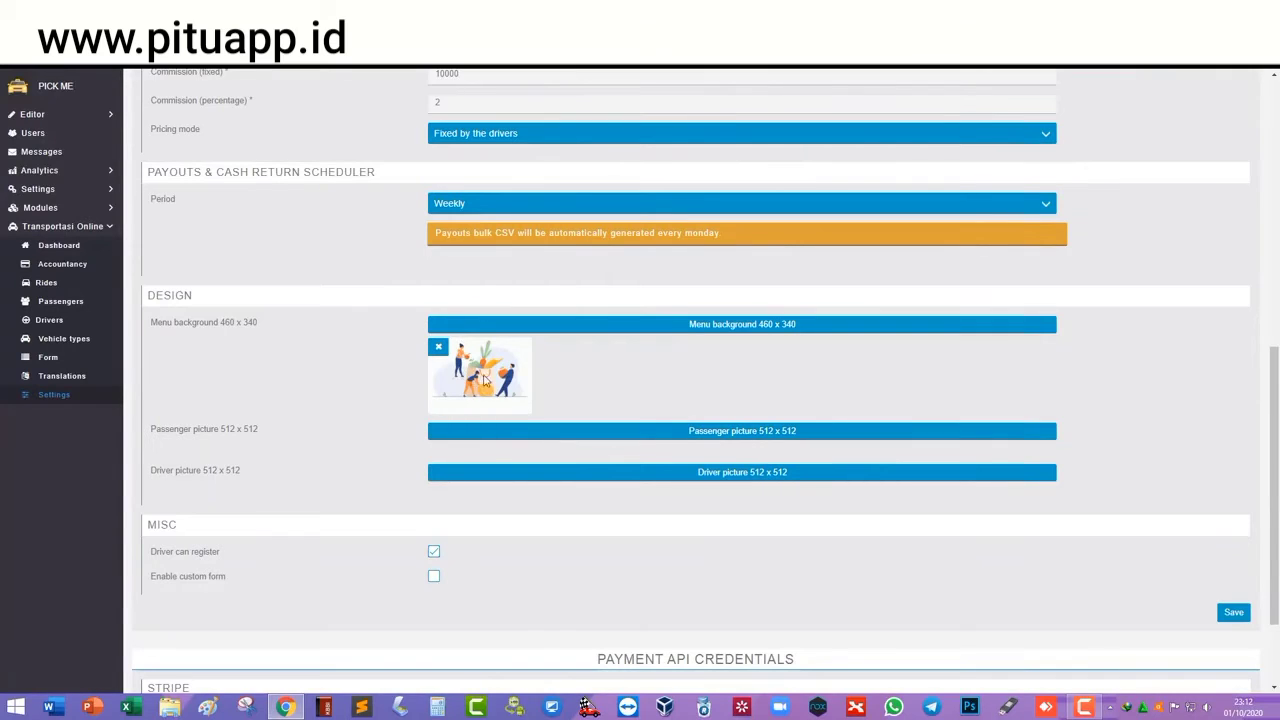
scroll(671, 399, down, 1)
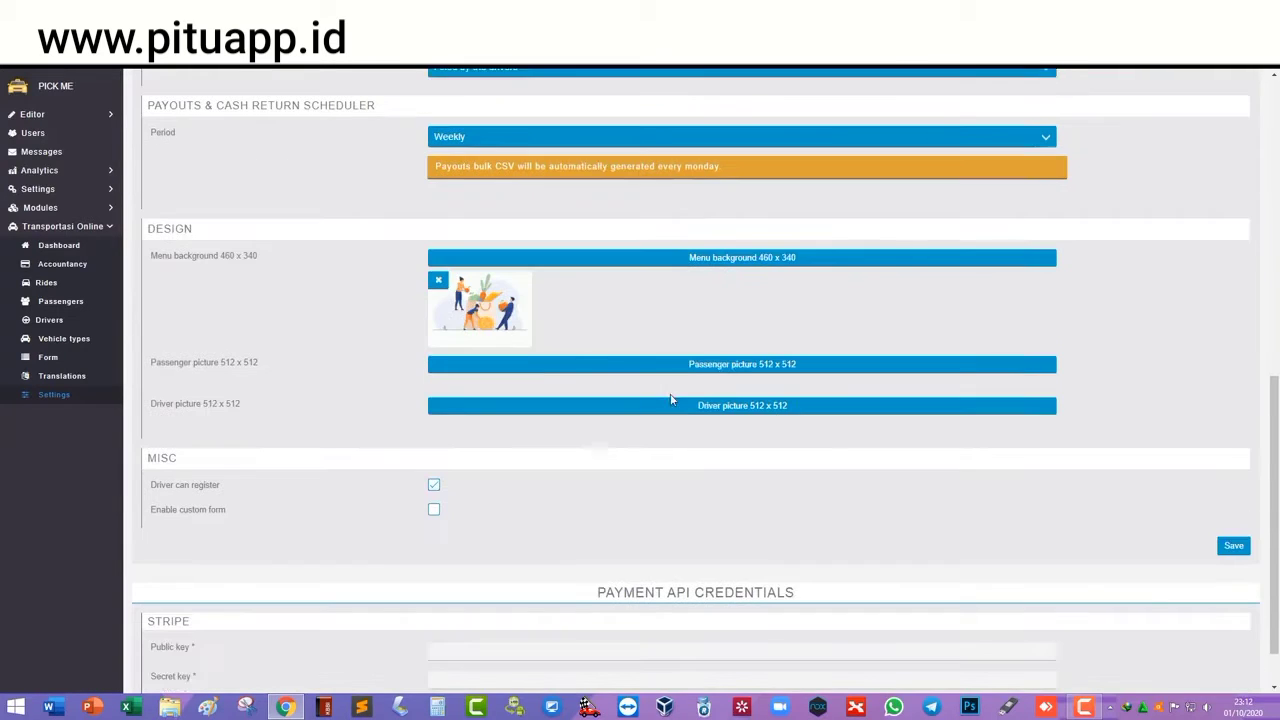
click(756, 370)
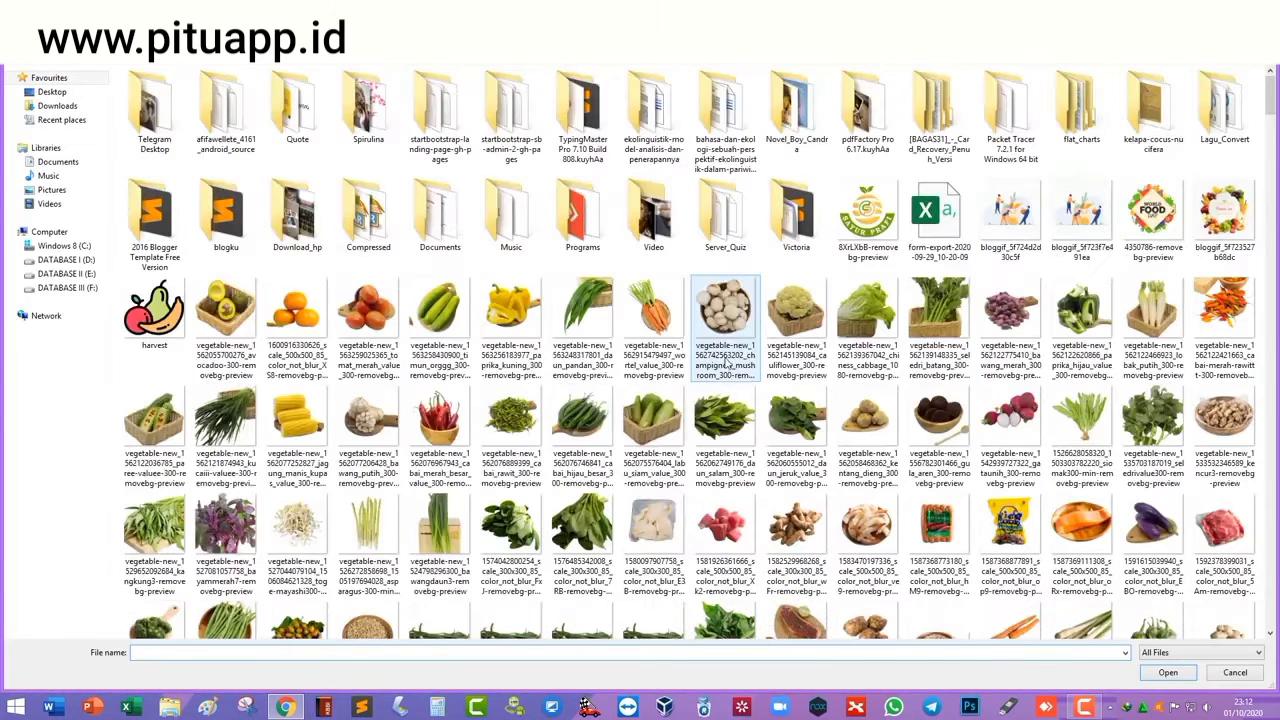
drag(1272, 105, 1273, 175)
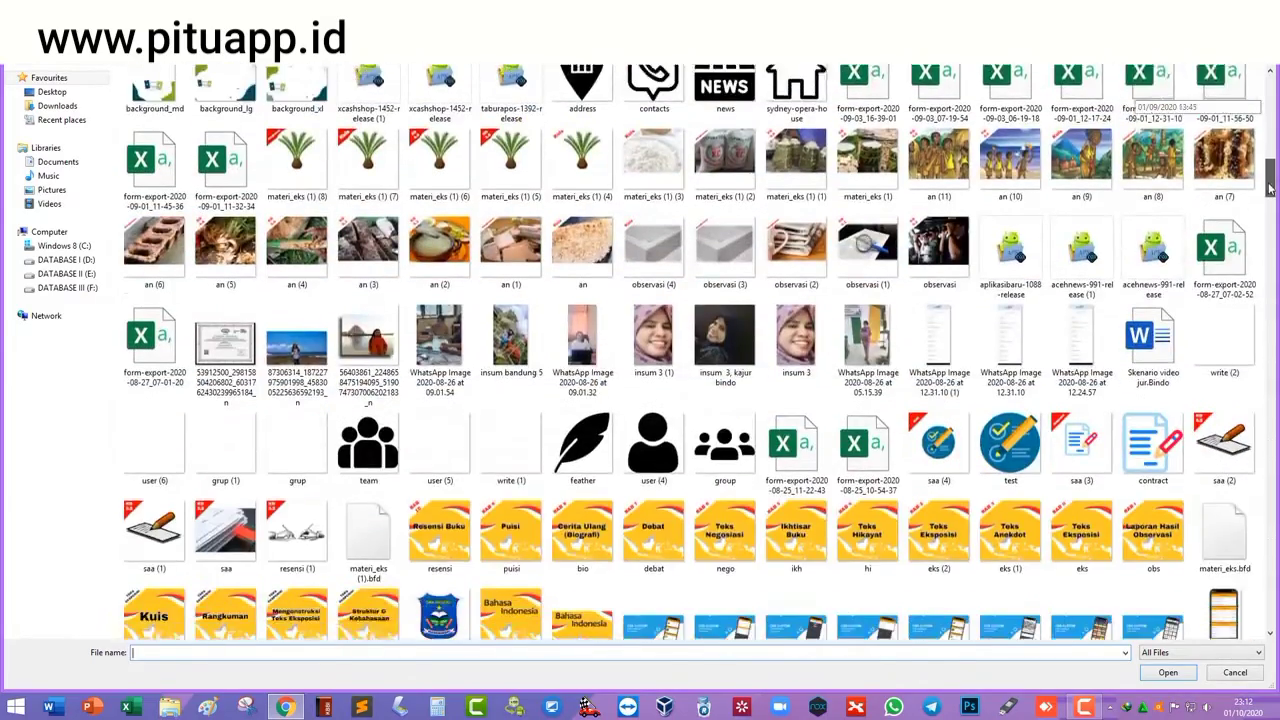
double_click(660, 435)
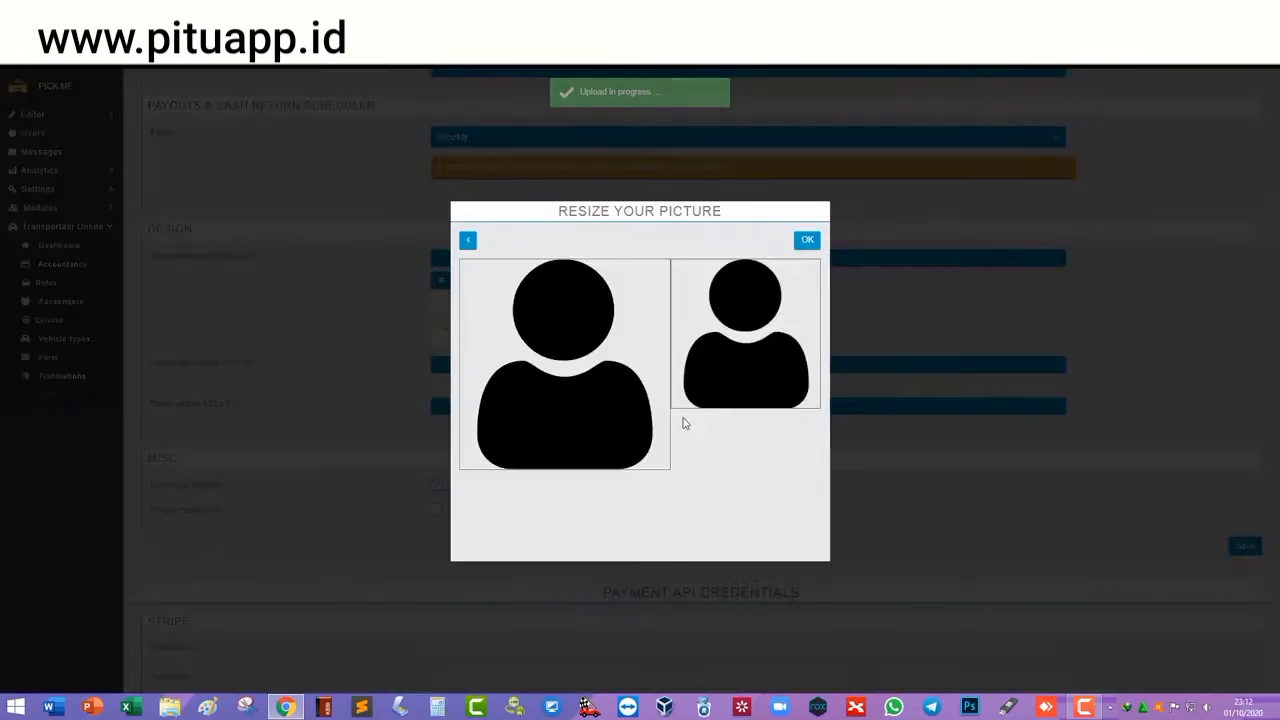
click(809, 244)
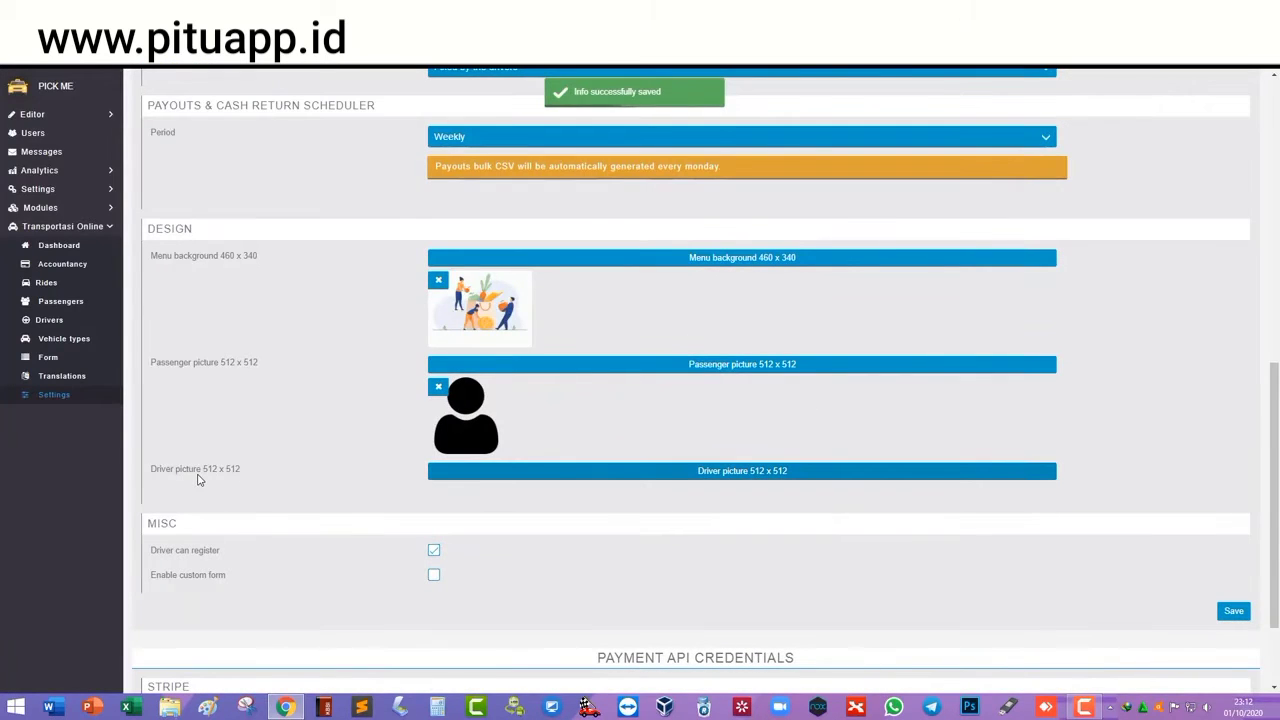
- Upload the black car icon car (2) as the driver picture and accept its crop
click(709, 476)
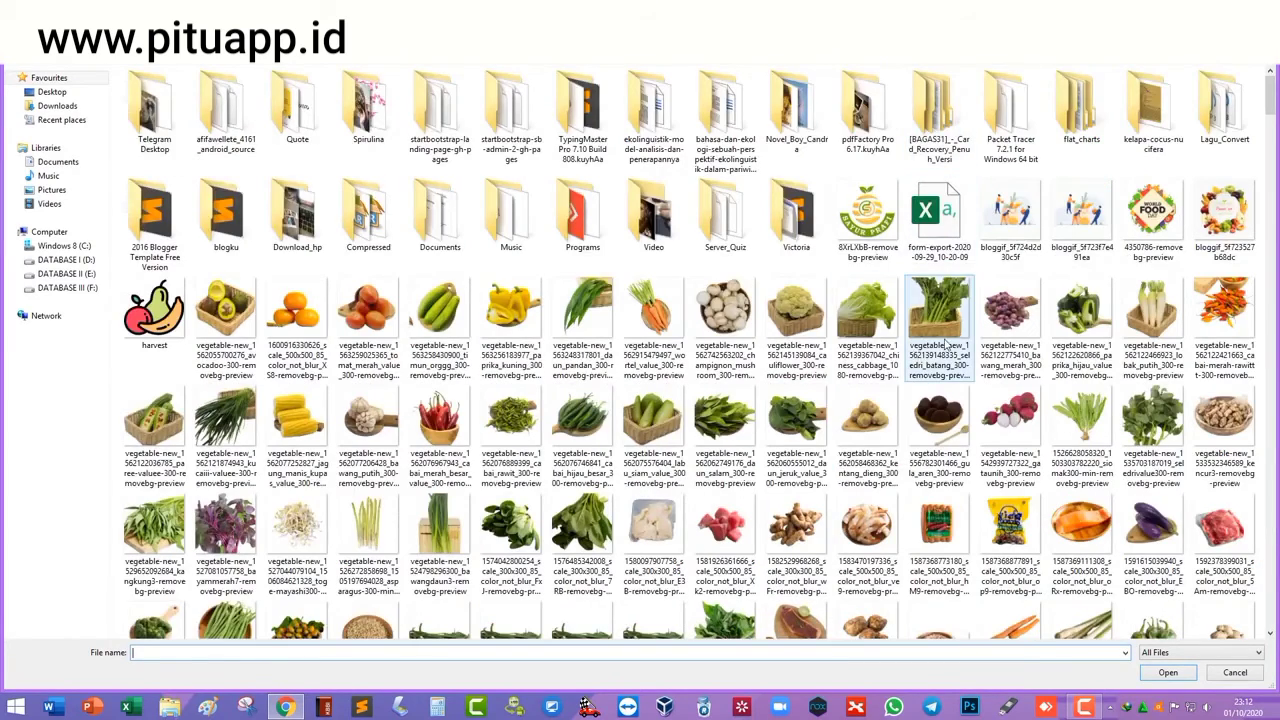
click(938, 330)
scroll(938, 340, down, 10)
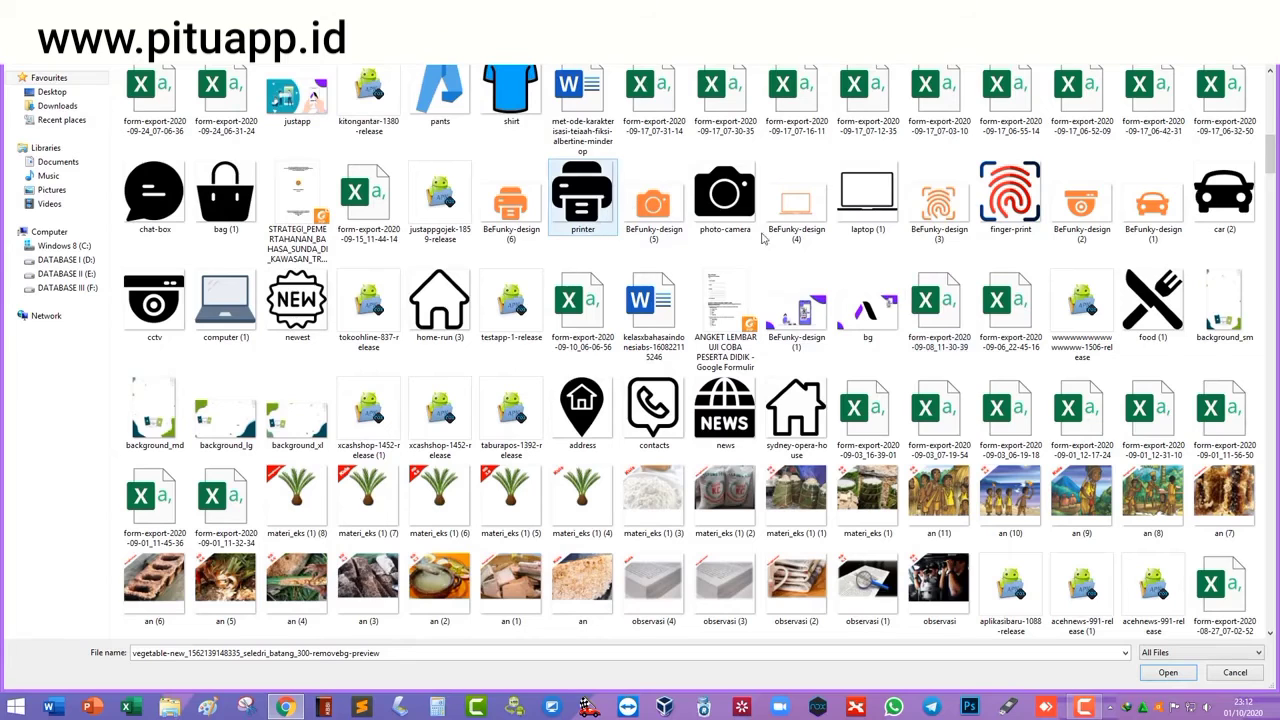
double_click(1211, 206)
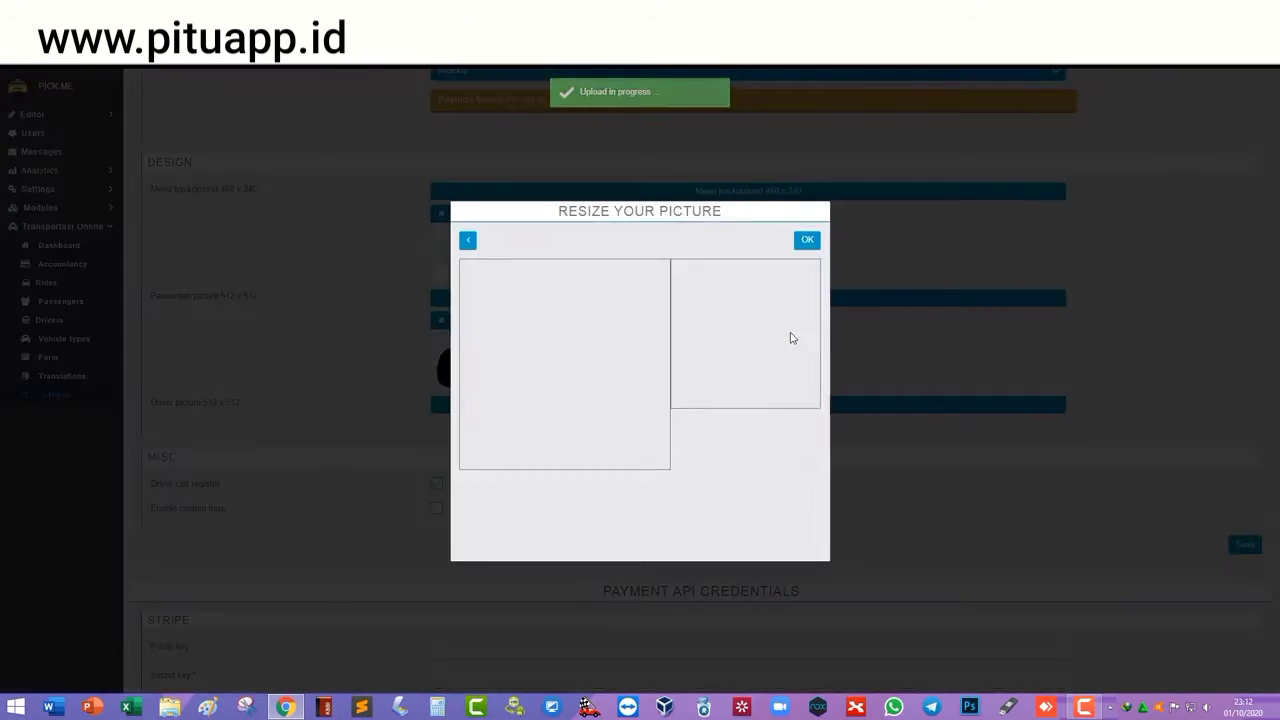
click(808, 242)
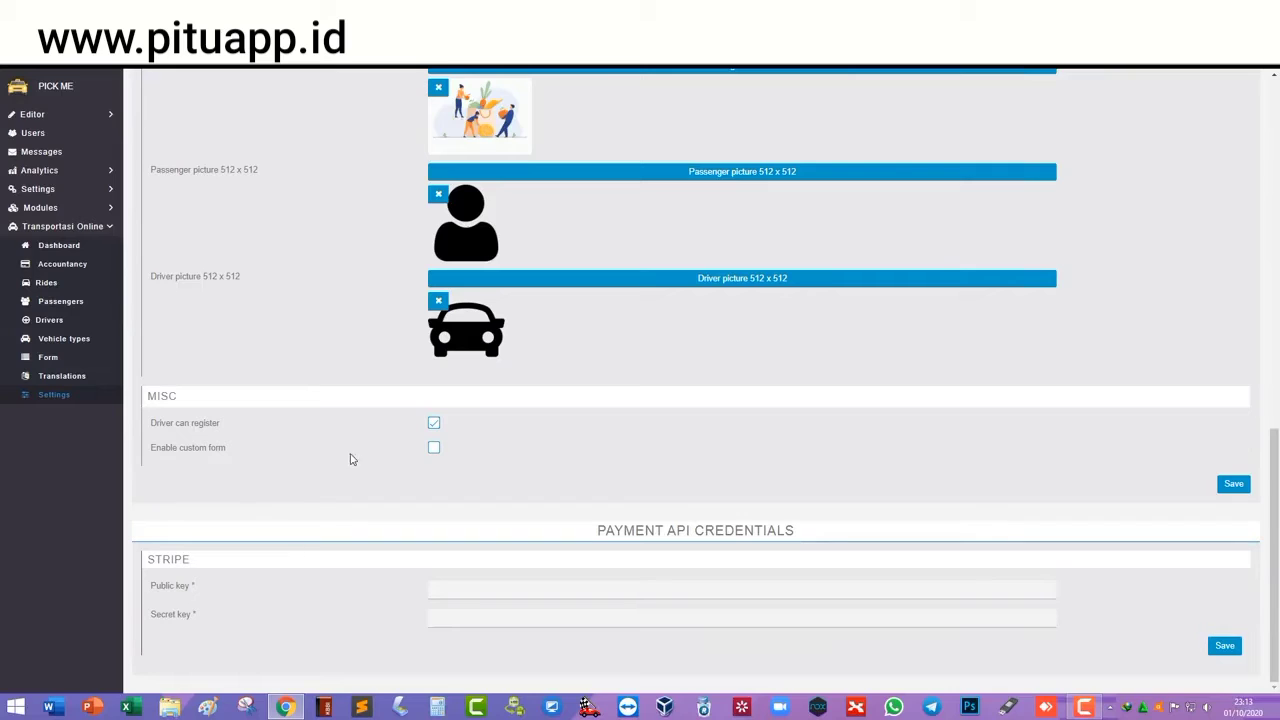
- Enable the custom form, review the CabRide settings and save them
click(433, 449)
scroll(860, 540, up, 3)
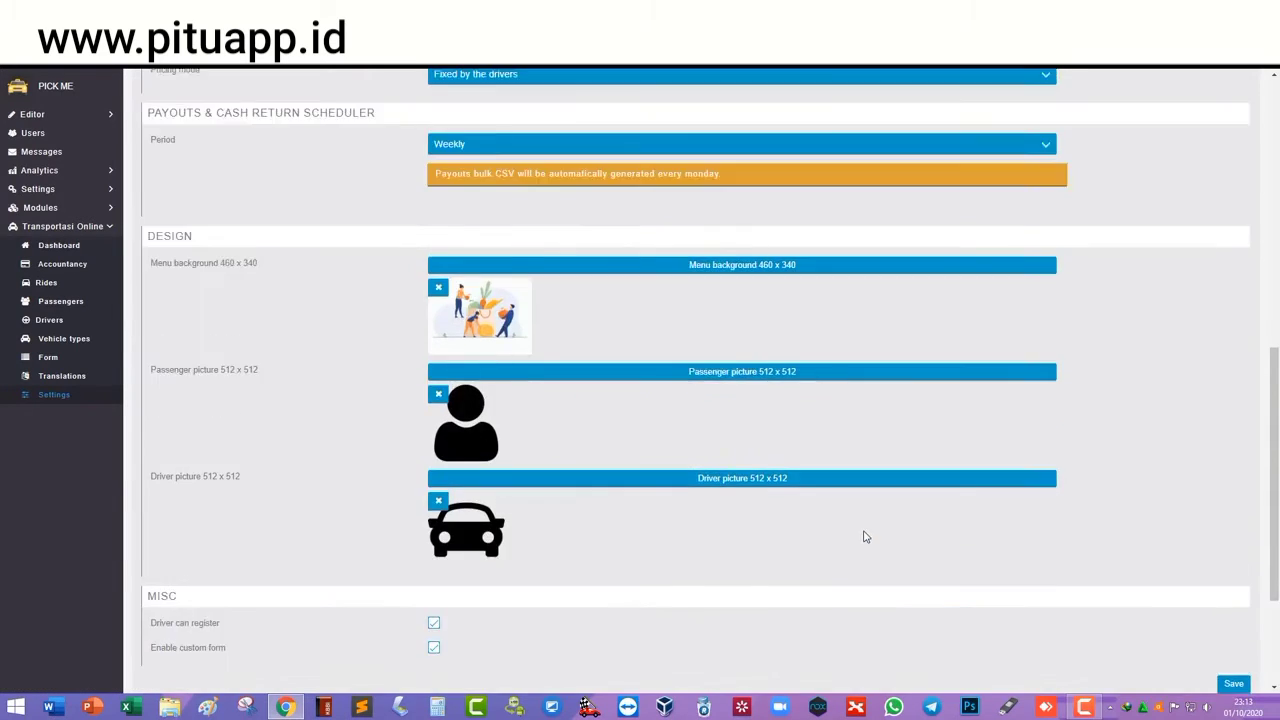
scroll(863, 534, down, 3)
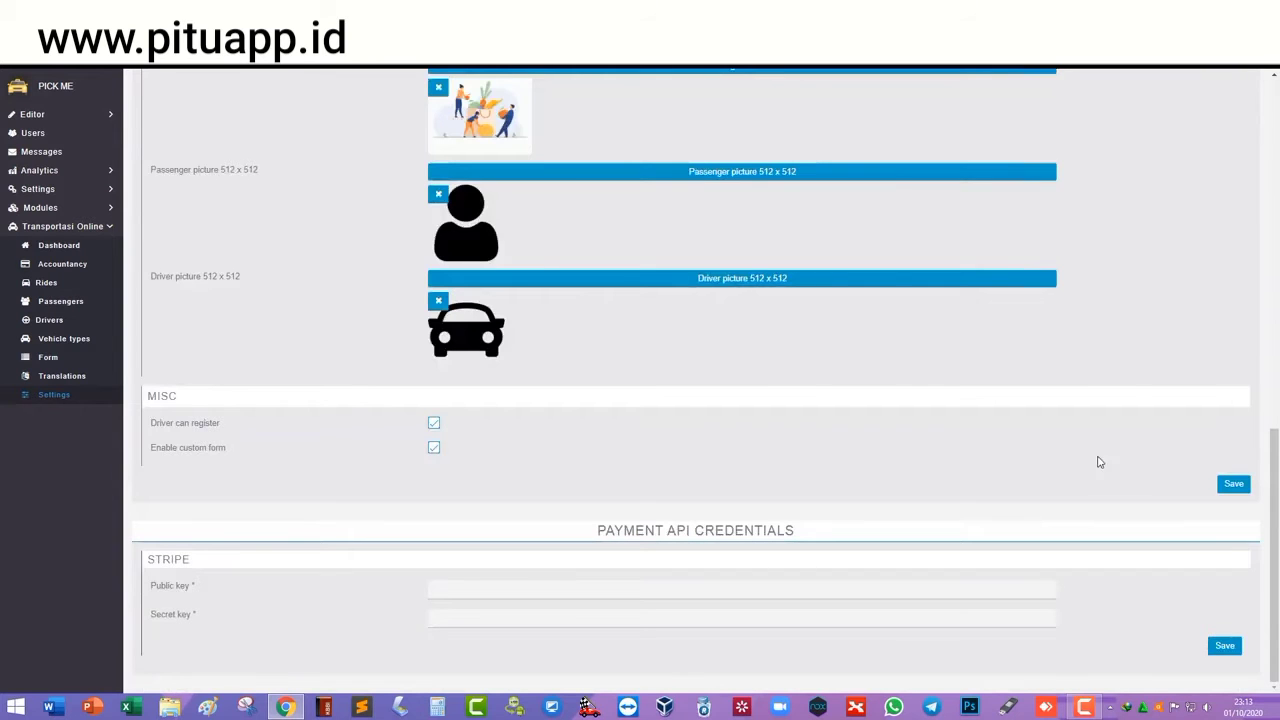
scroll(1099, 462, up, 15)
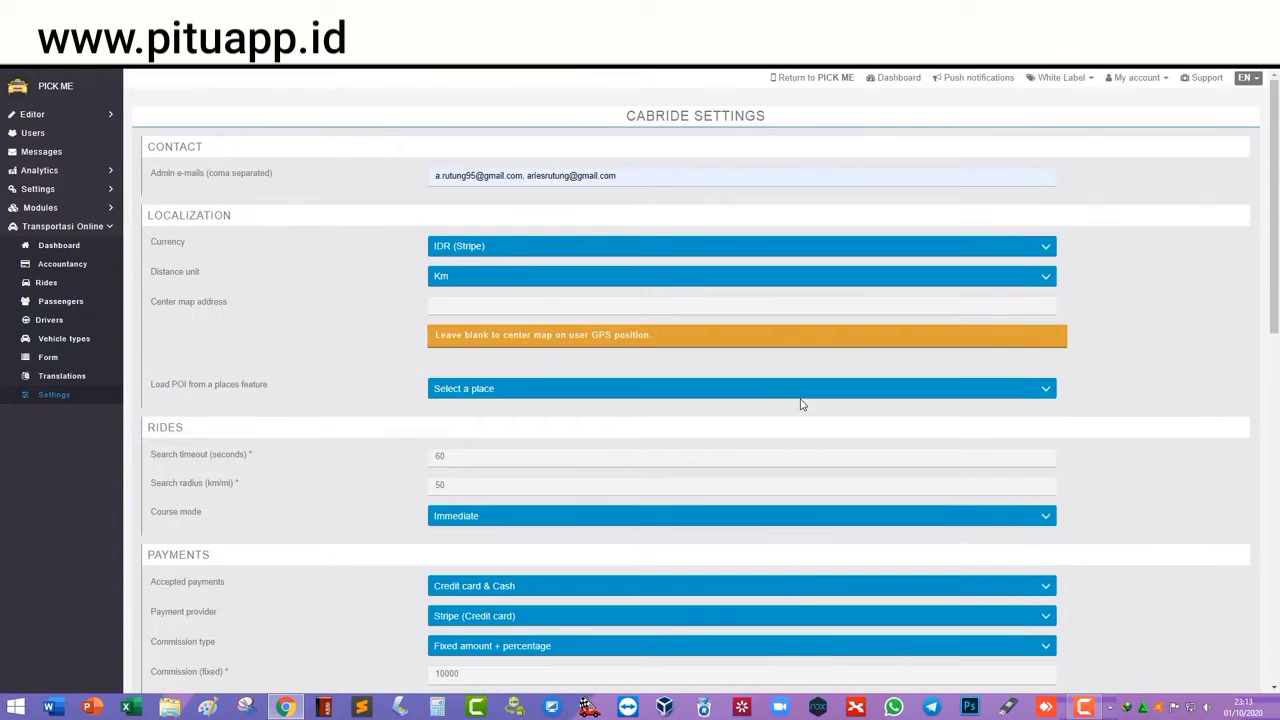
scroll(800, 404, down, 15)
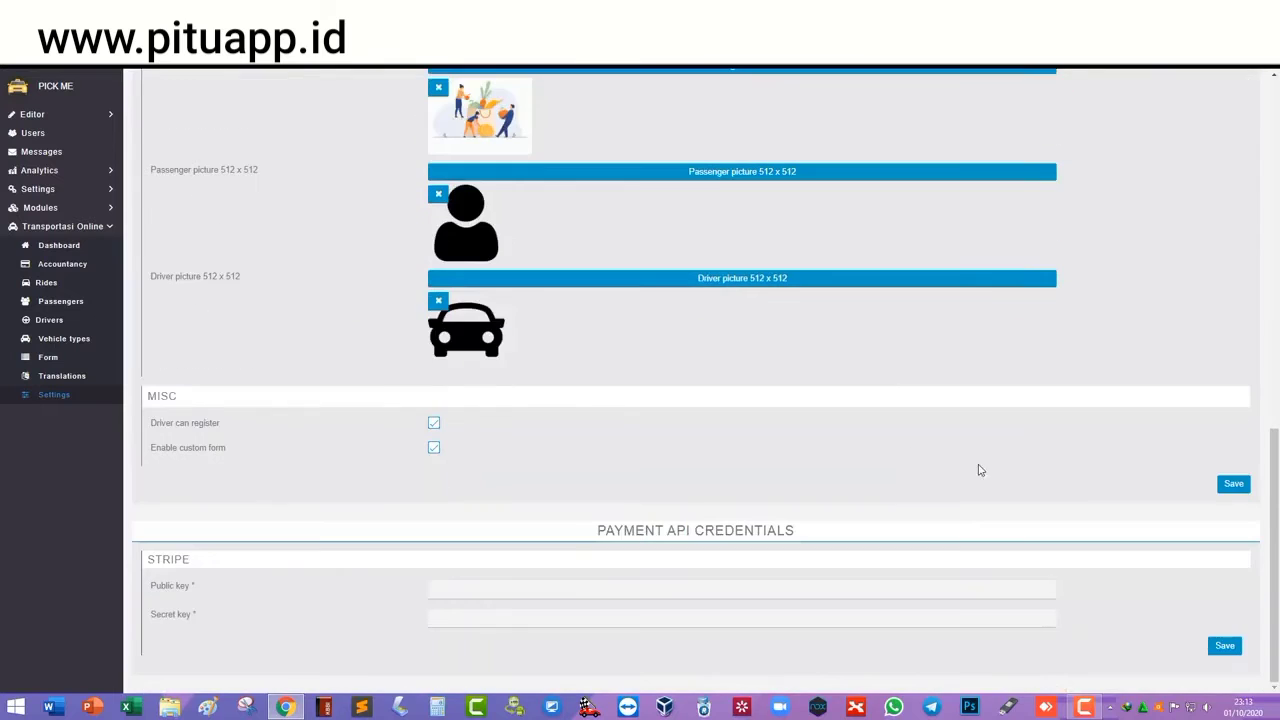
click(1234, 484)
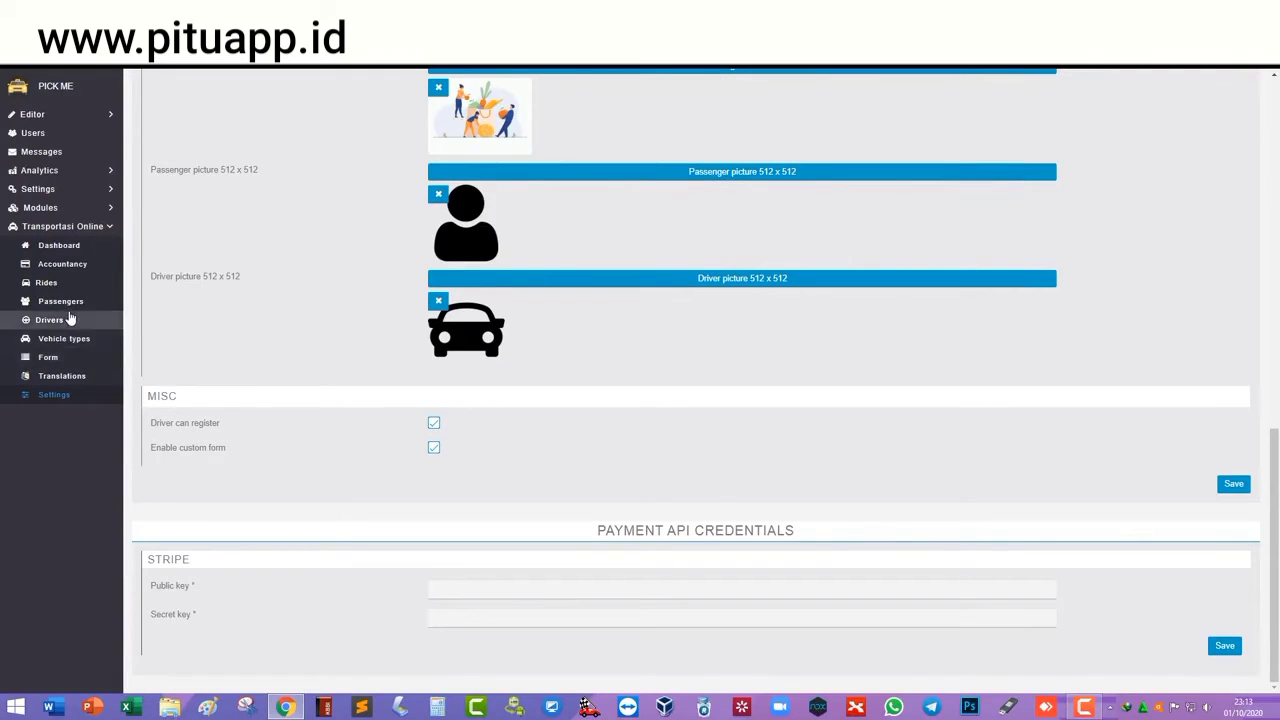
- Paste the Google Maps JavaScript API key into the app's API key settings and save them
click(96, 191)
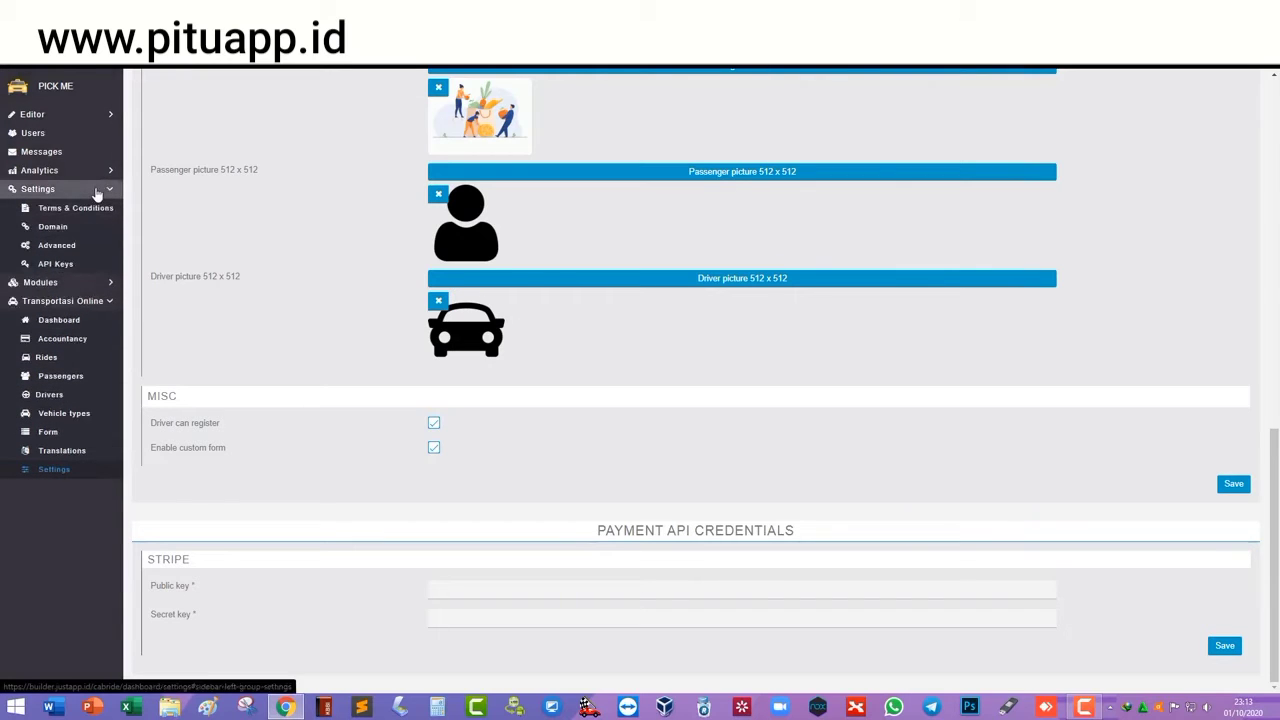
click(72, 266)
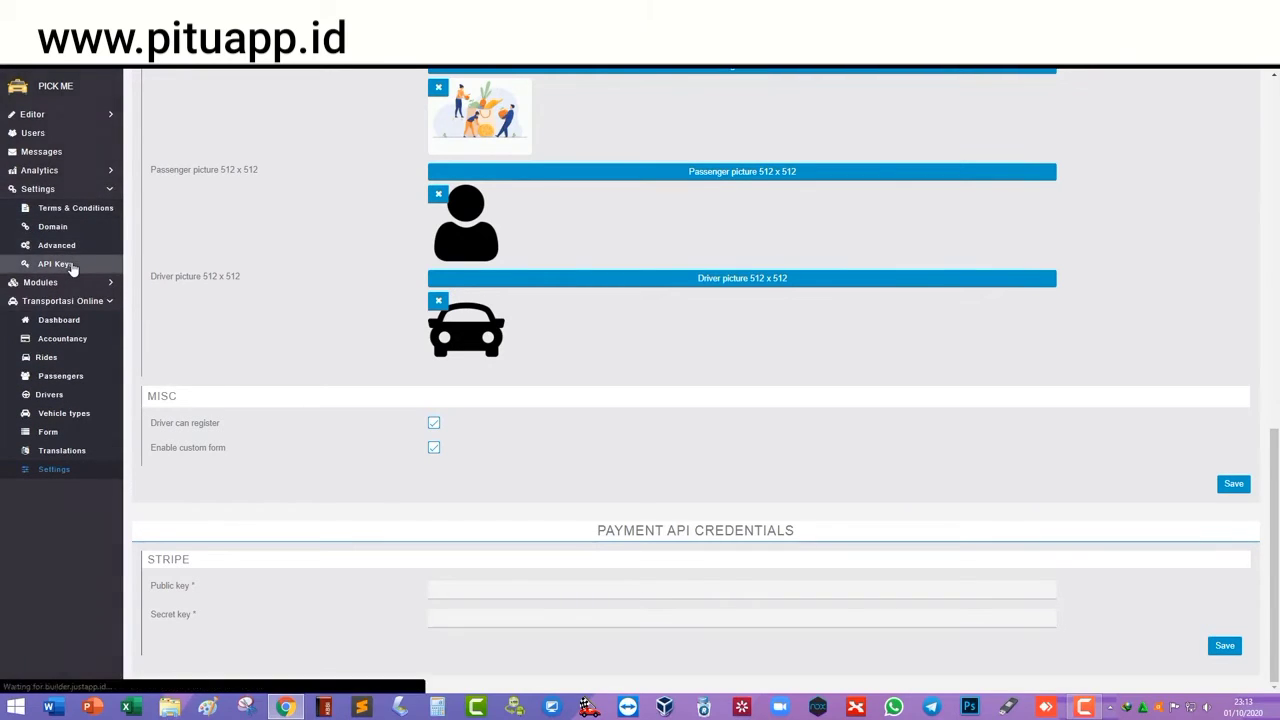
scroll(335, 387, down, 3)
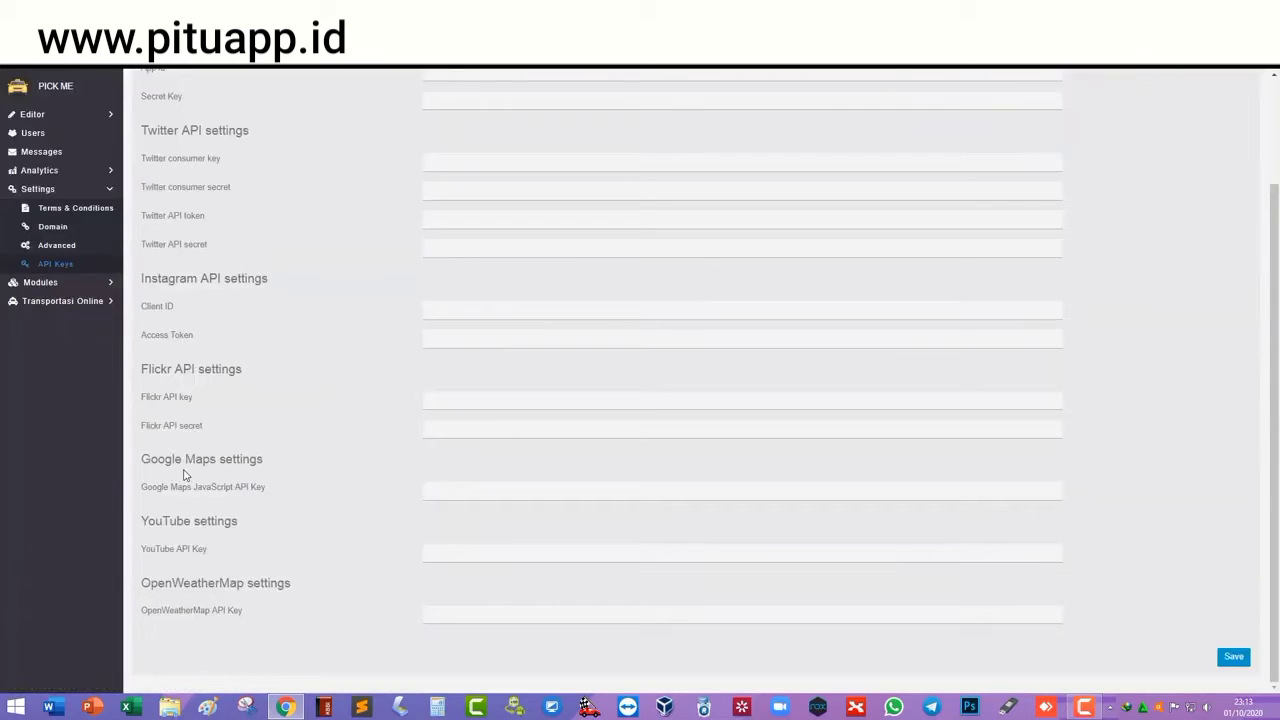
click(451, 494)
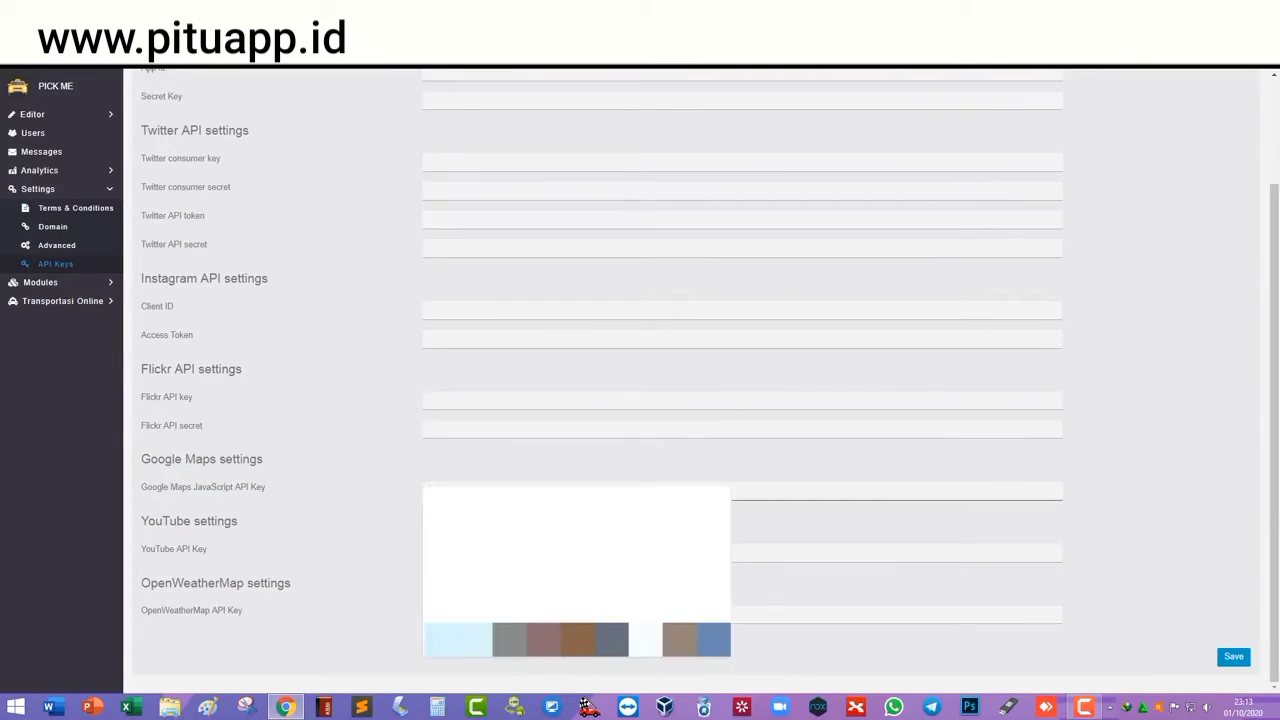
key(ctrl+v)
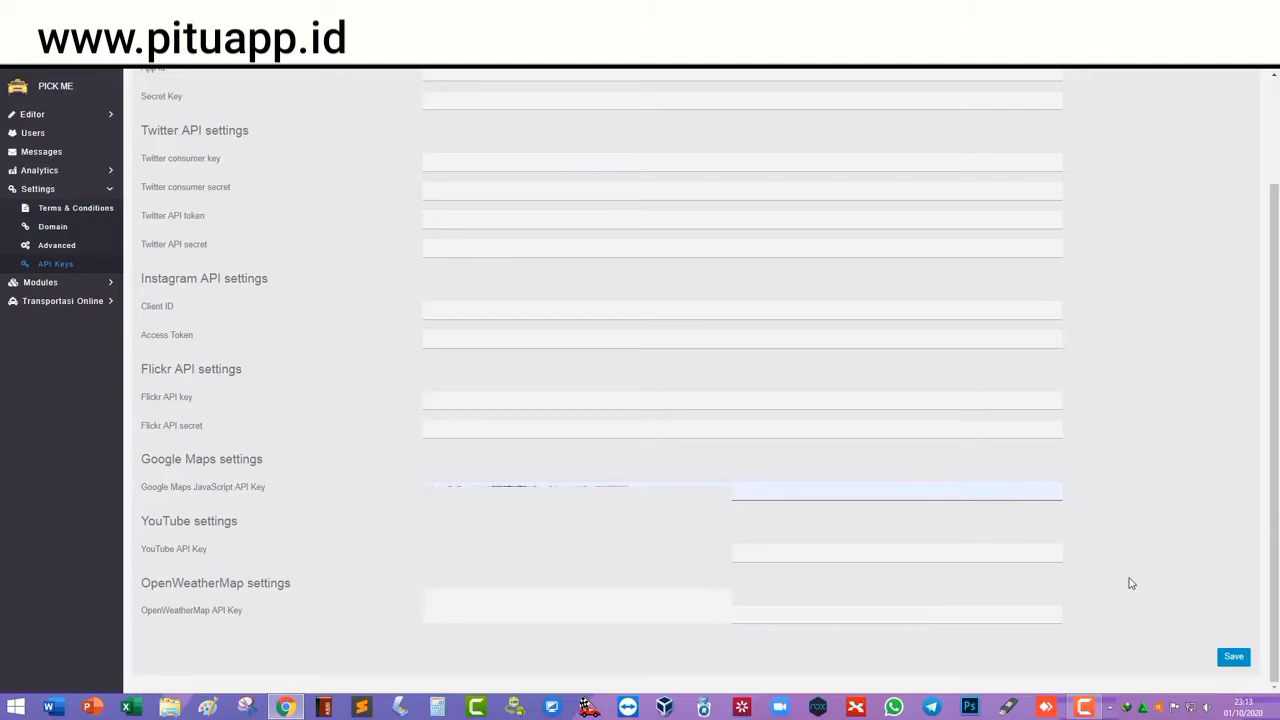
click(1235, 659)
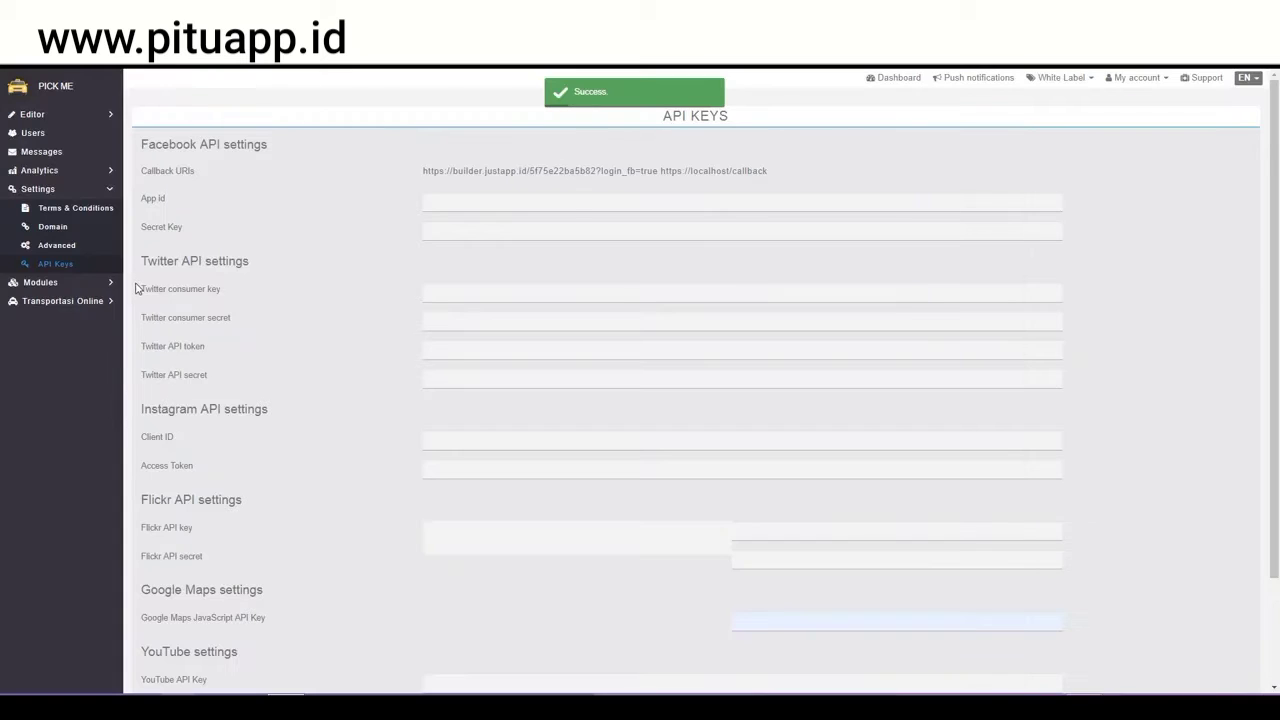
- Add a new vehicle type to Transportasi Online and set its type to TAXI
click(88, 302)
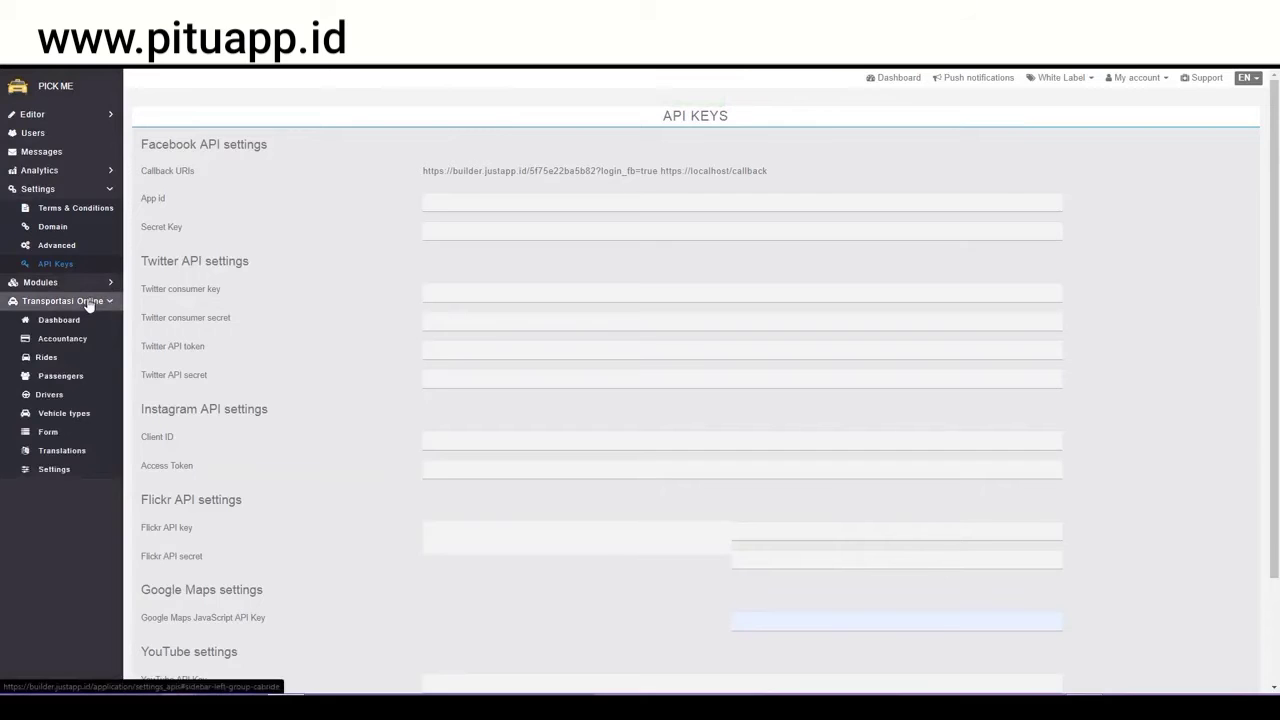
click(79, 416)
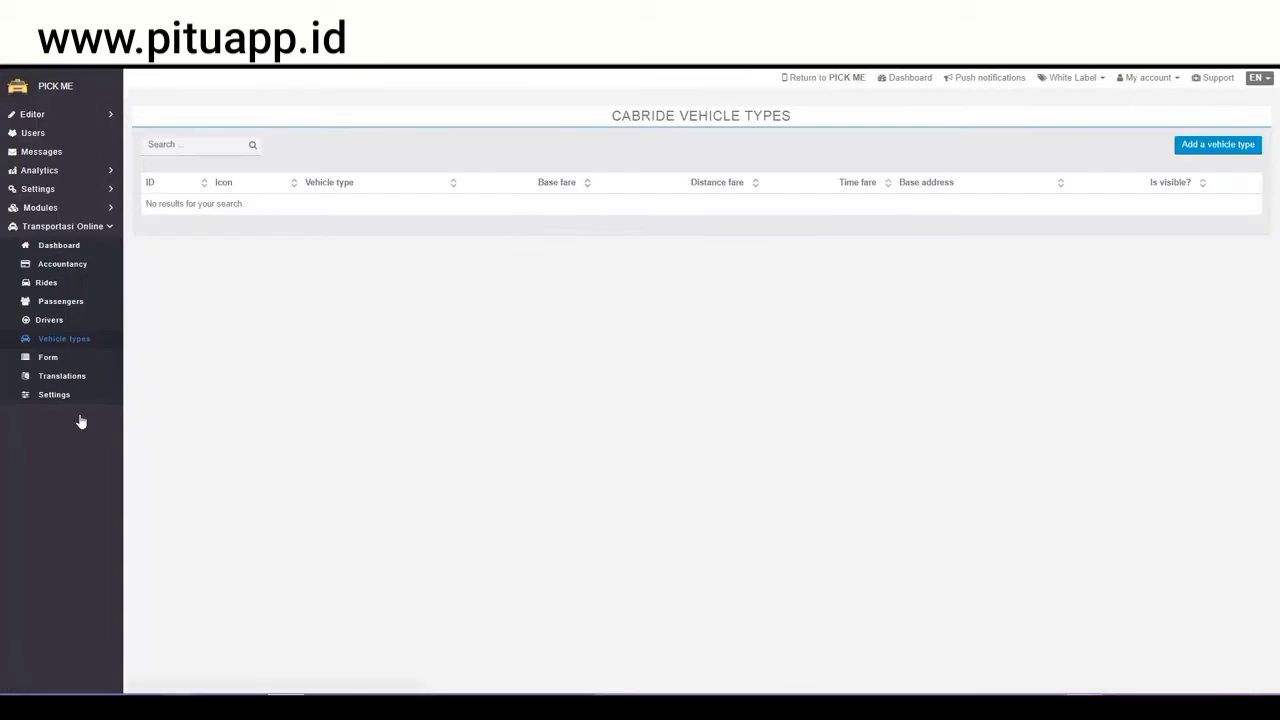
click(1197, 149)
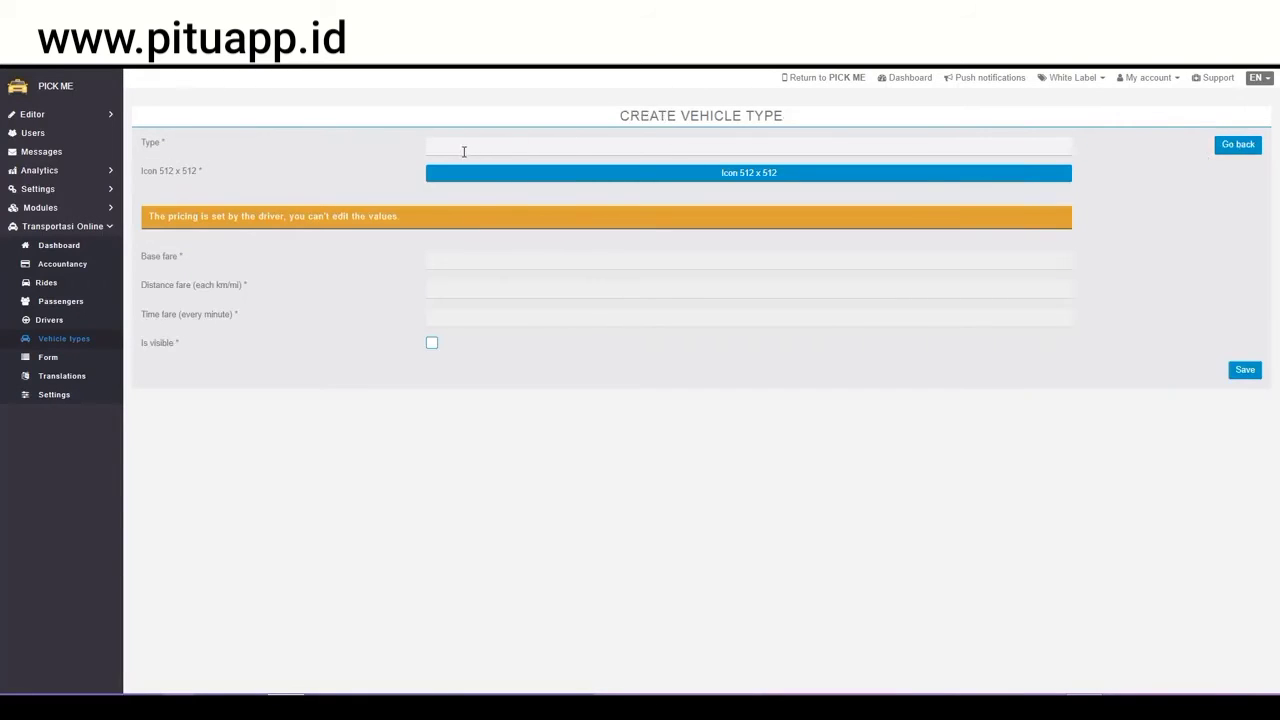
click(449, 143)
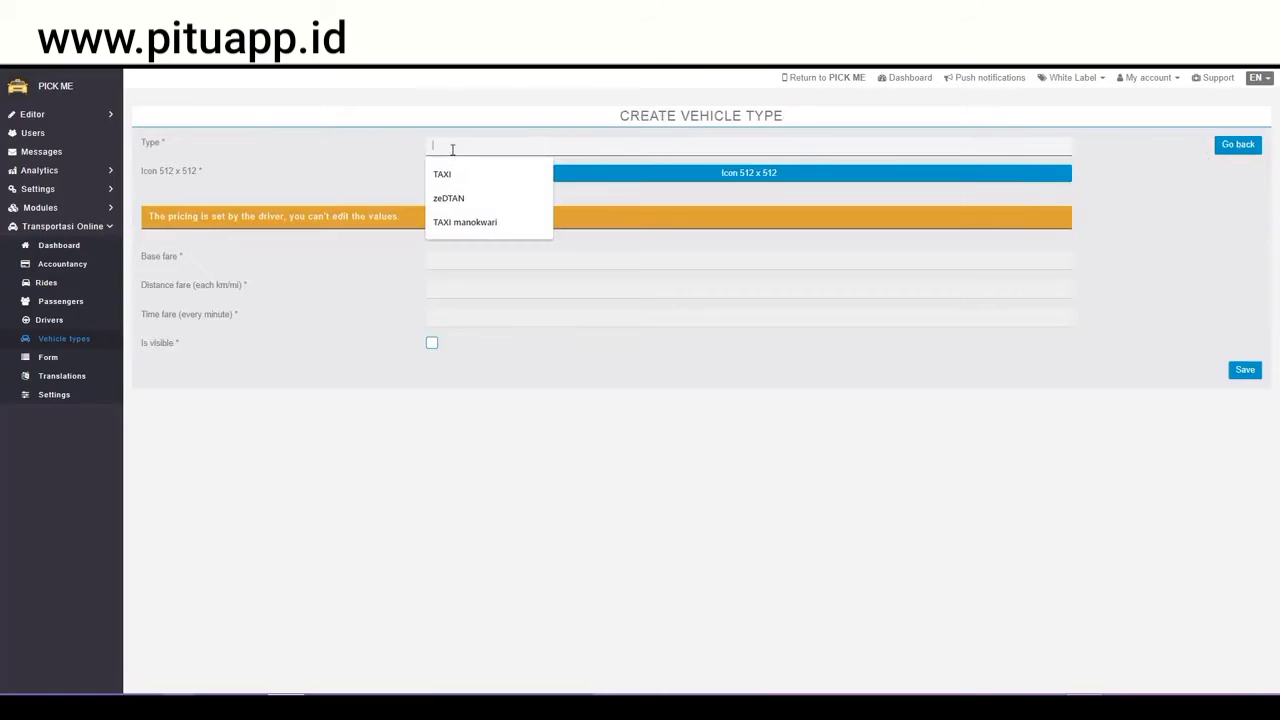
click(445, 174)
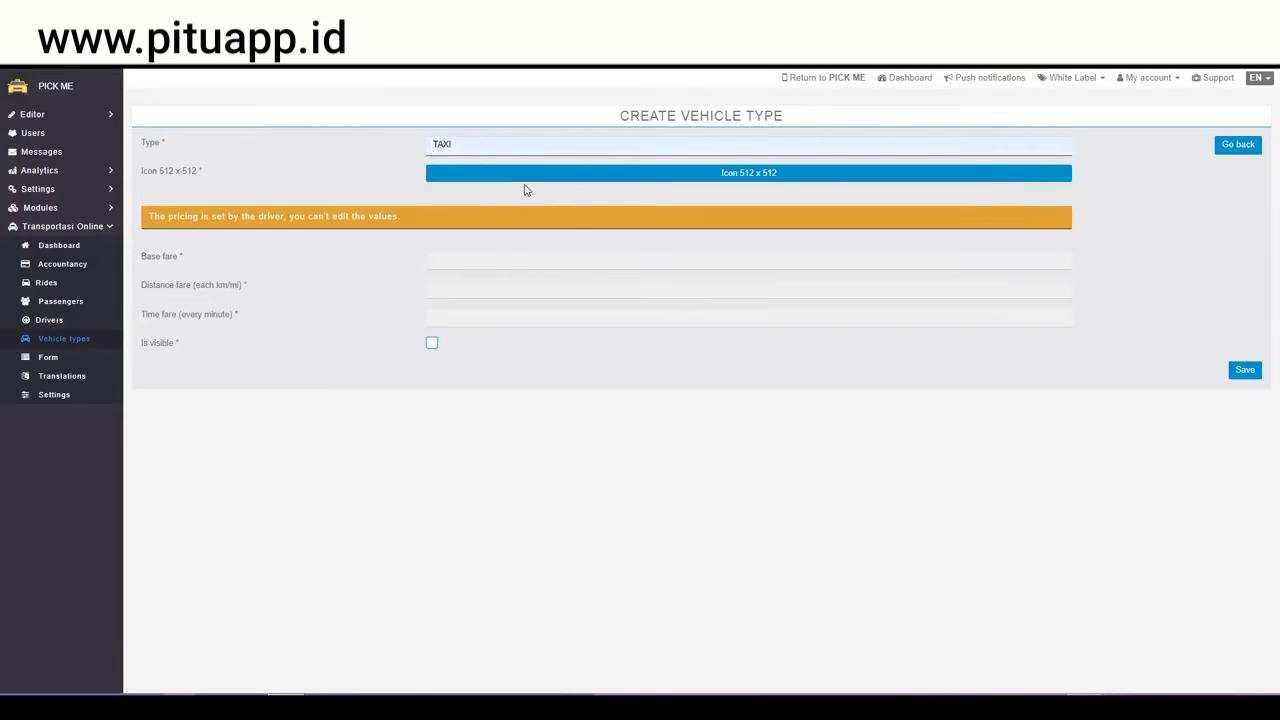
- Upload the orange car image BeFunky-design (1) as the icon, crop it around the car and save the TAXI vehicle type
click(745, 177)
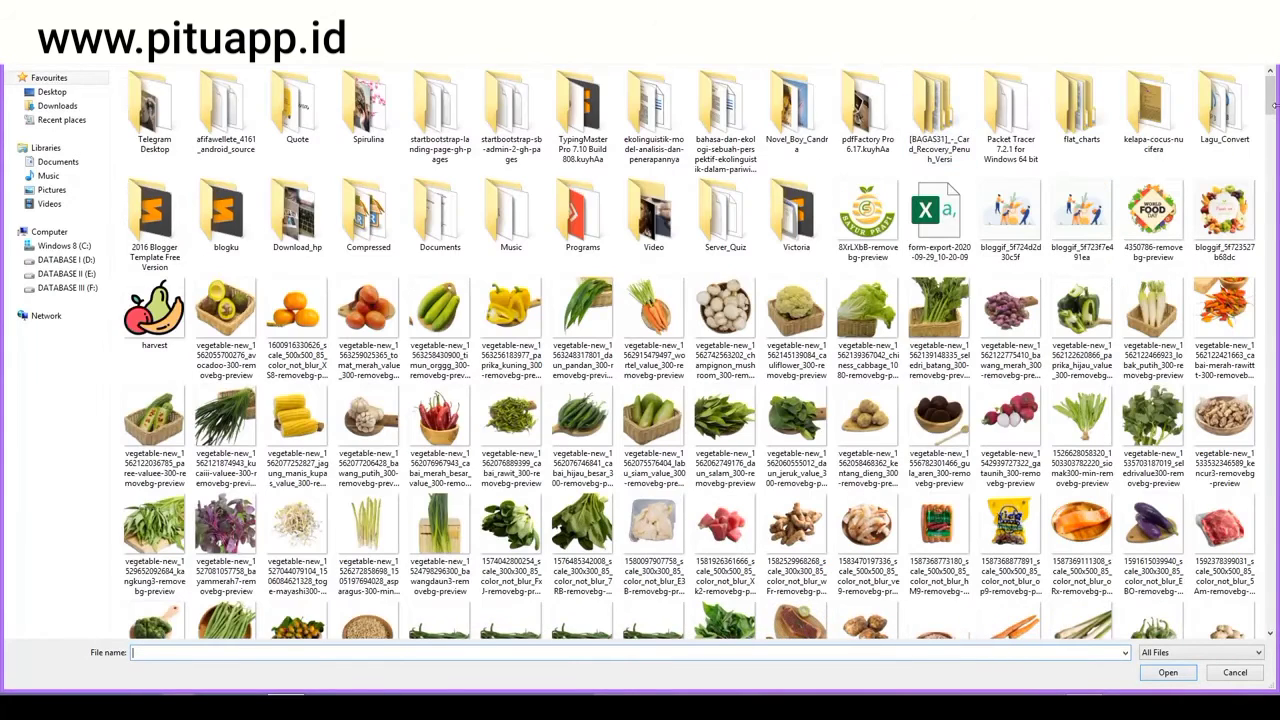
drag(1271, 100, 1271, 152)
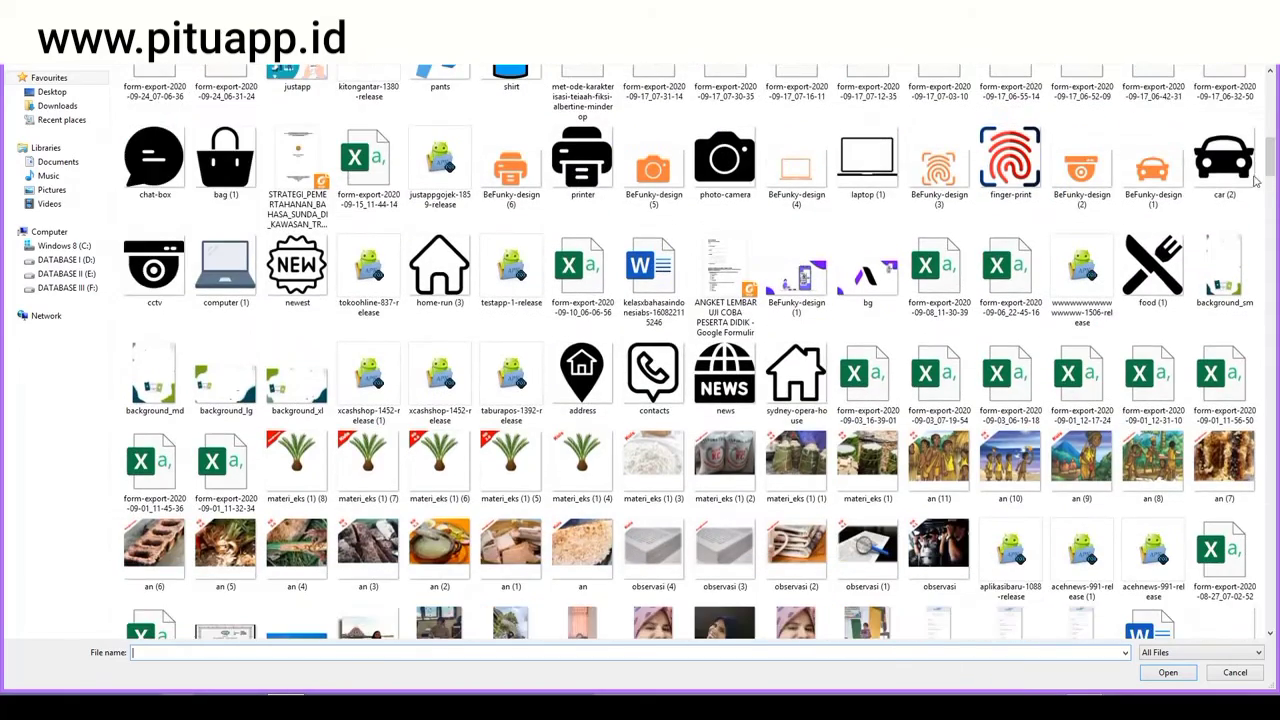
click(1243, 175)
double_click(1166, 172)
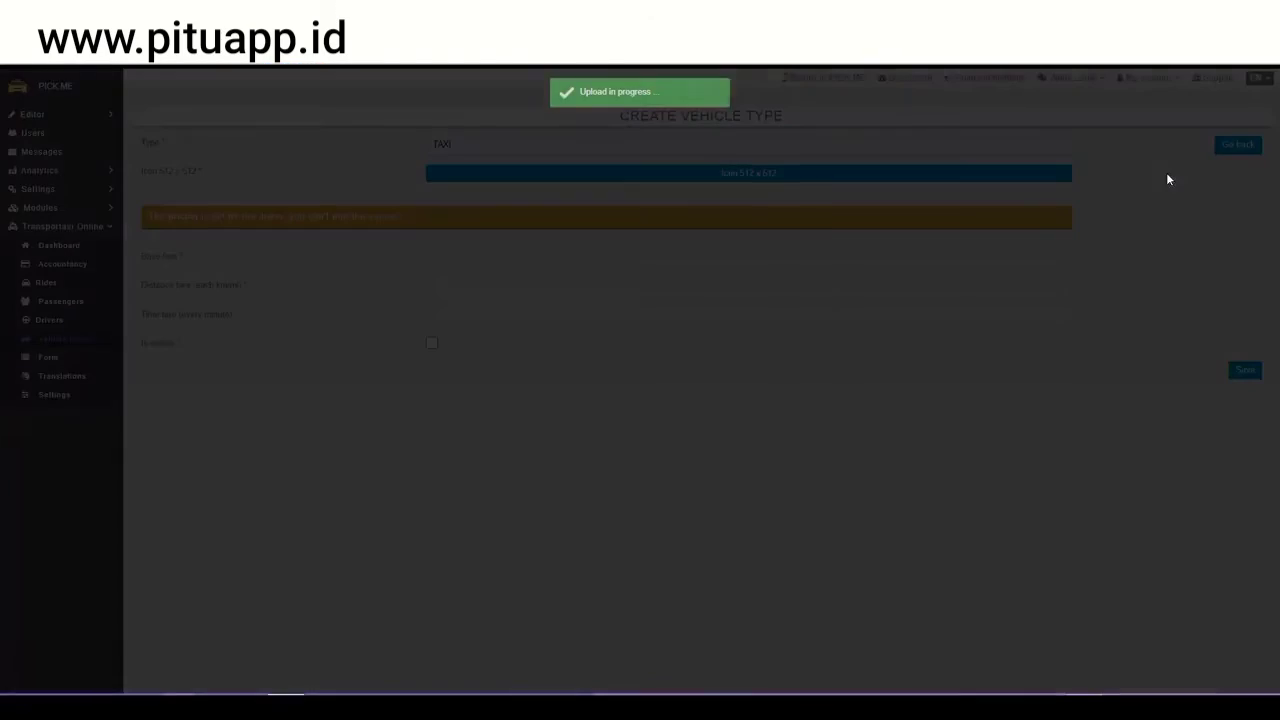
drag(578, 341, 616, 342)
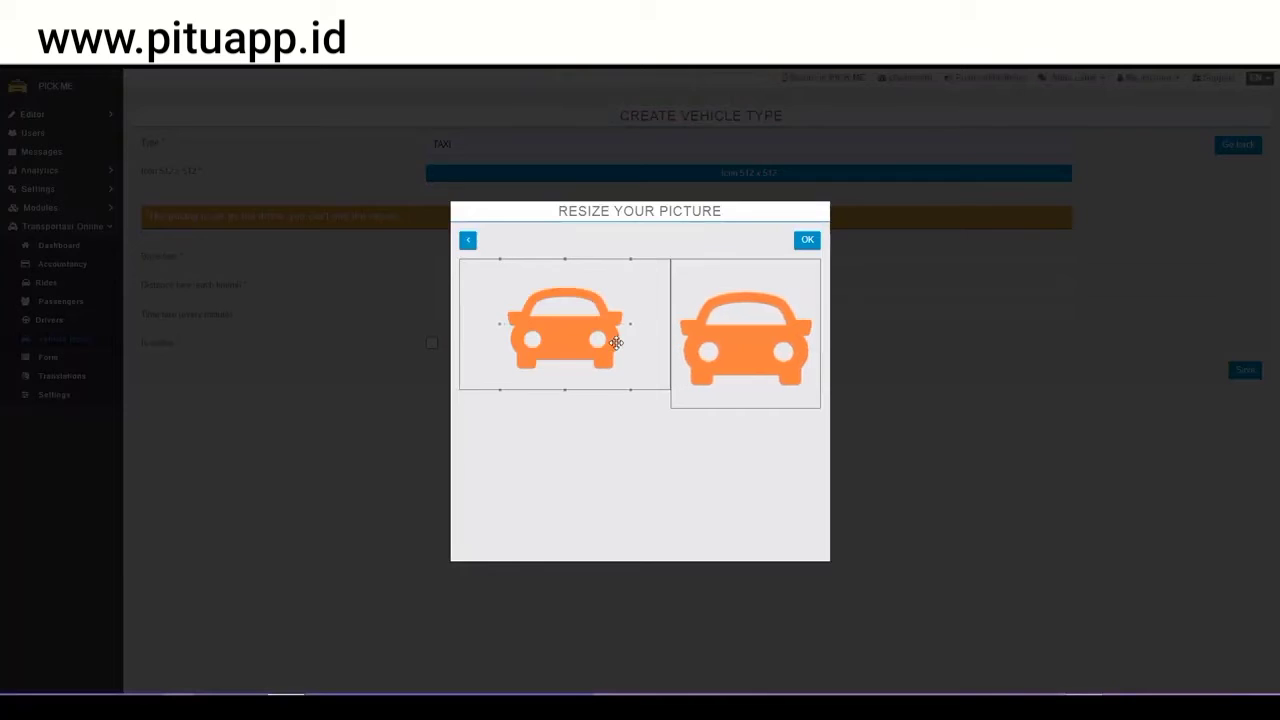
click(807, 241)
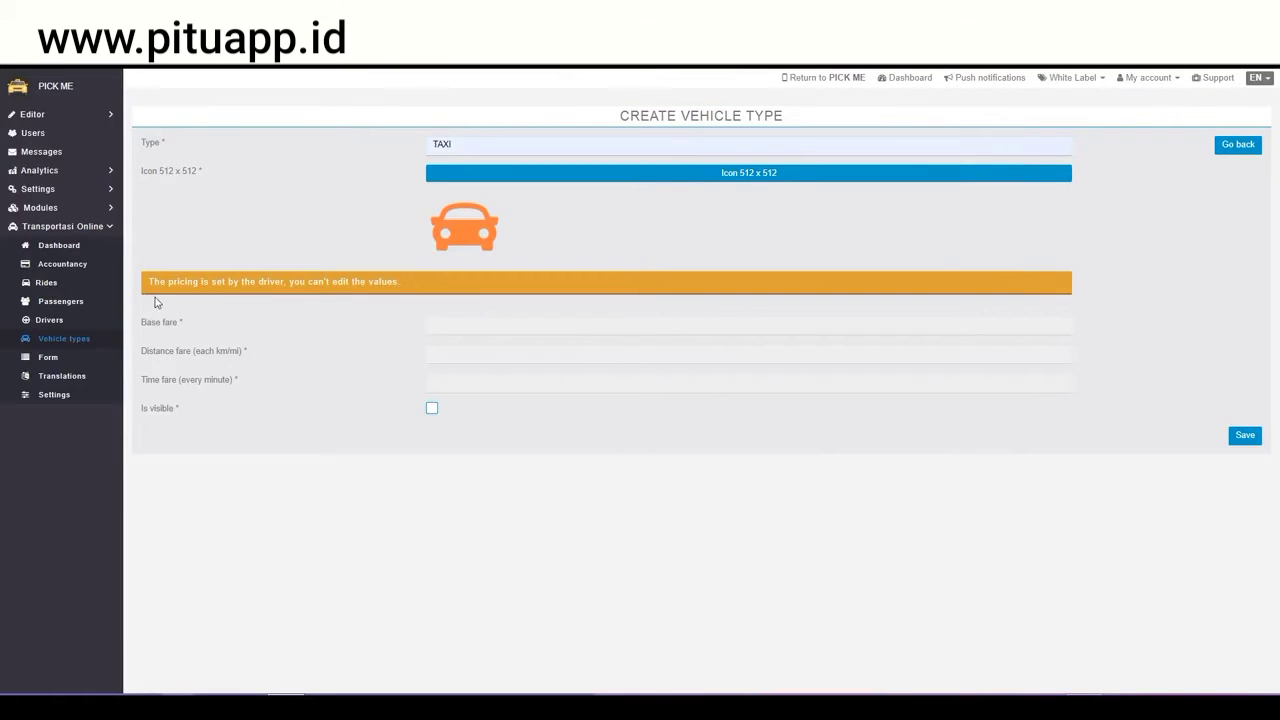
drag(151, 282, 418, 289)
click(440, 289)
click(1244, 435)
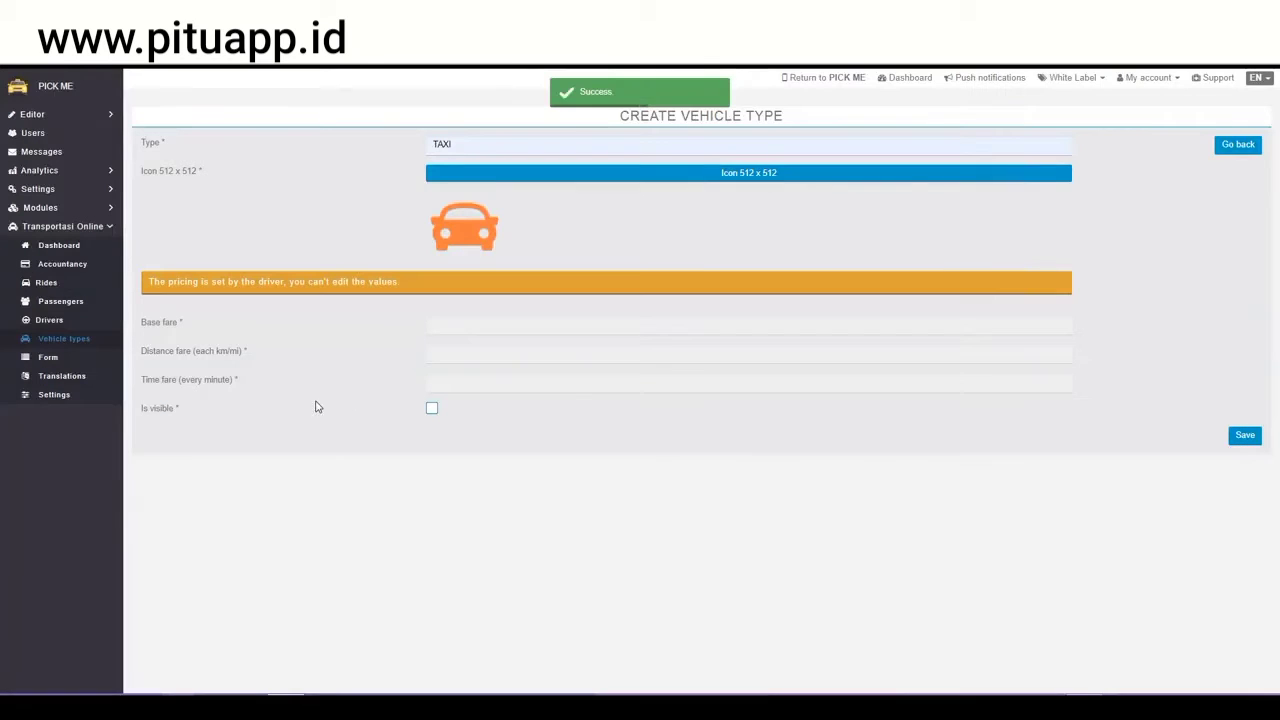
- Set the pricing mode in the Transportasi Online settings to Fixed by vehicle type (Admin) and save the settings
click(84, 405)
scroll(380, 367, down, 2)
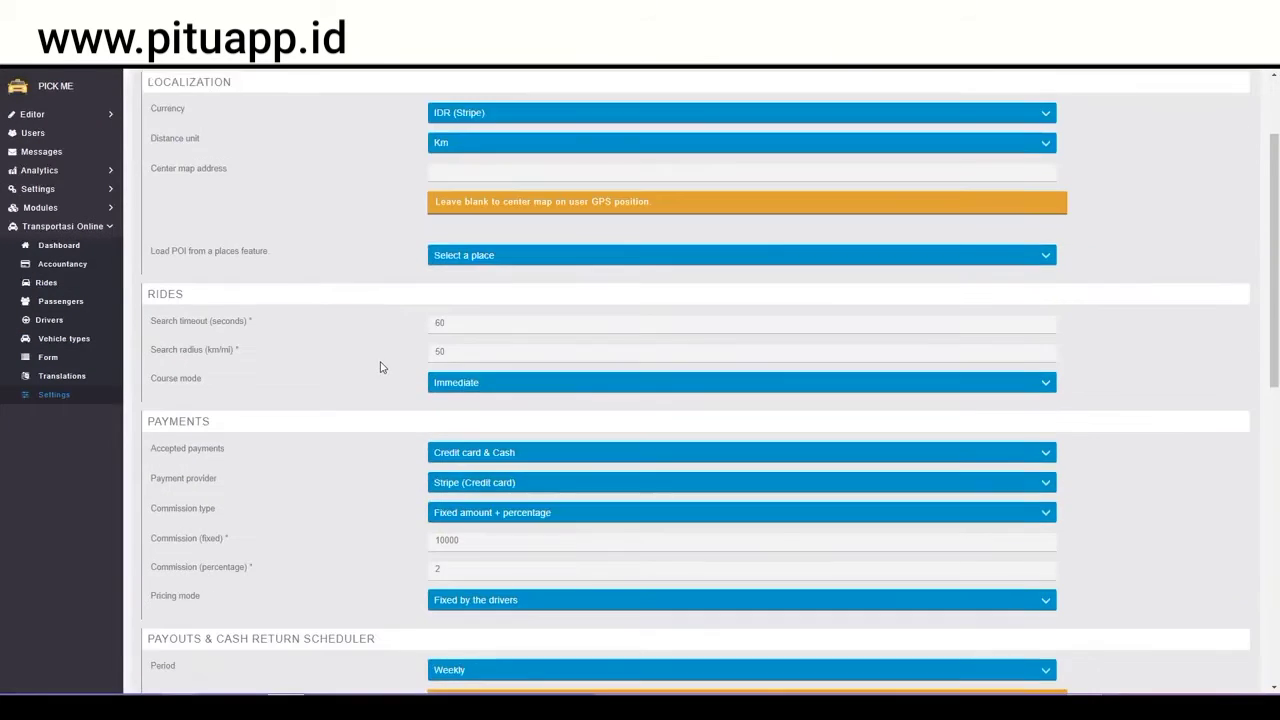
scroll(380, 367, down, 2)
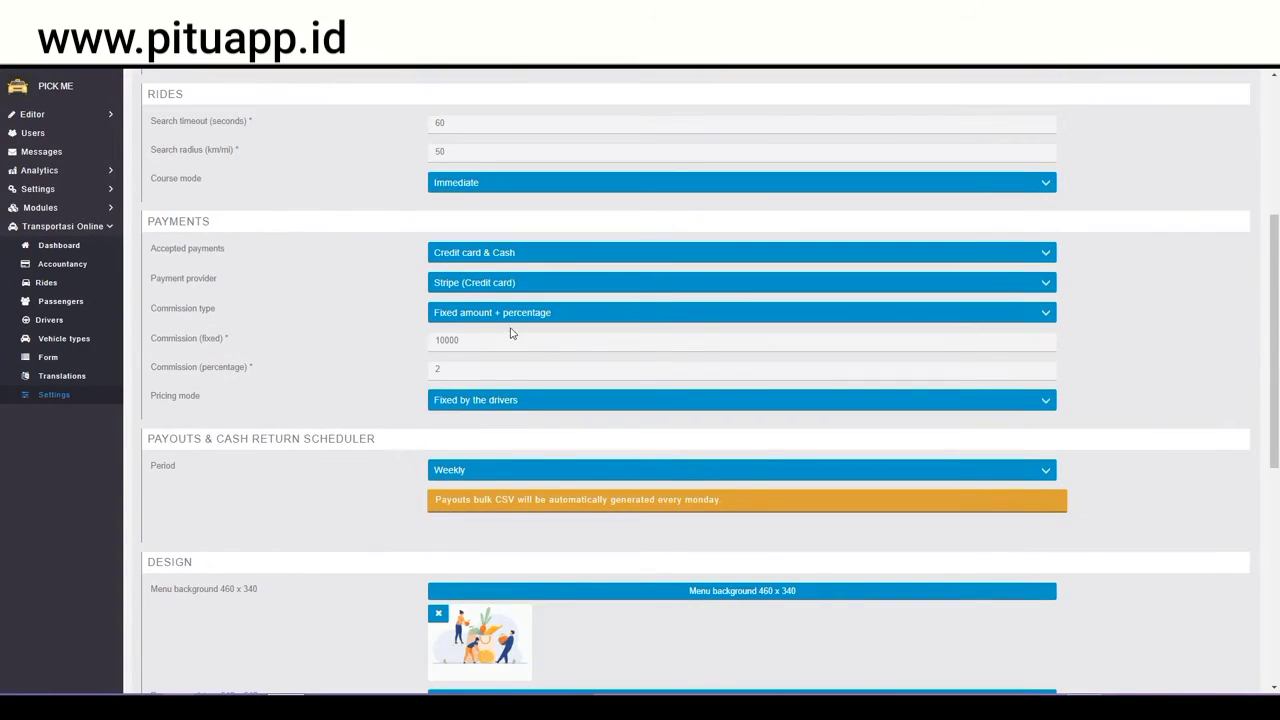
scroll(510, 333, down, 1)
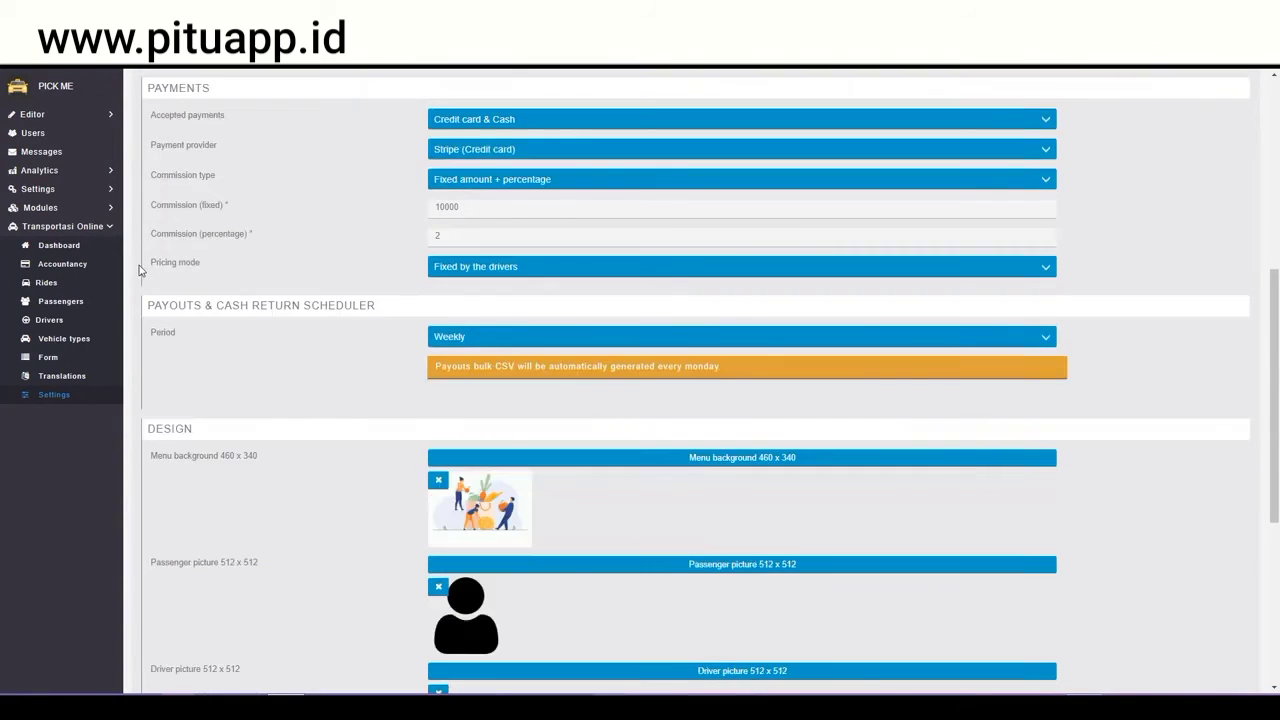
click(466, 270)
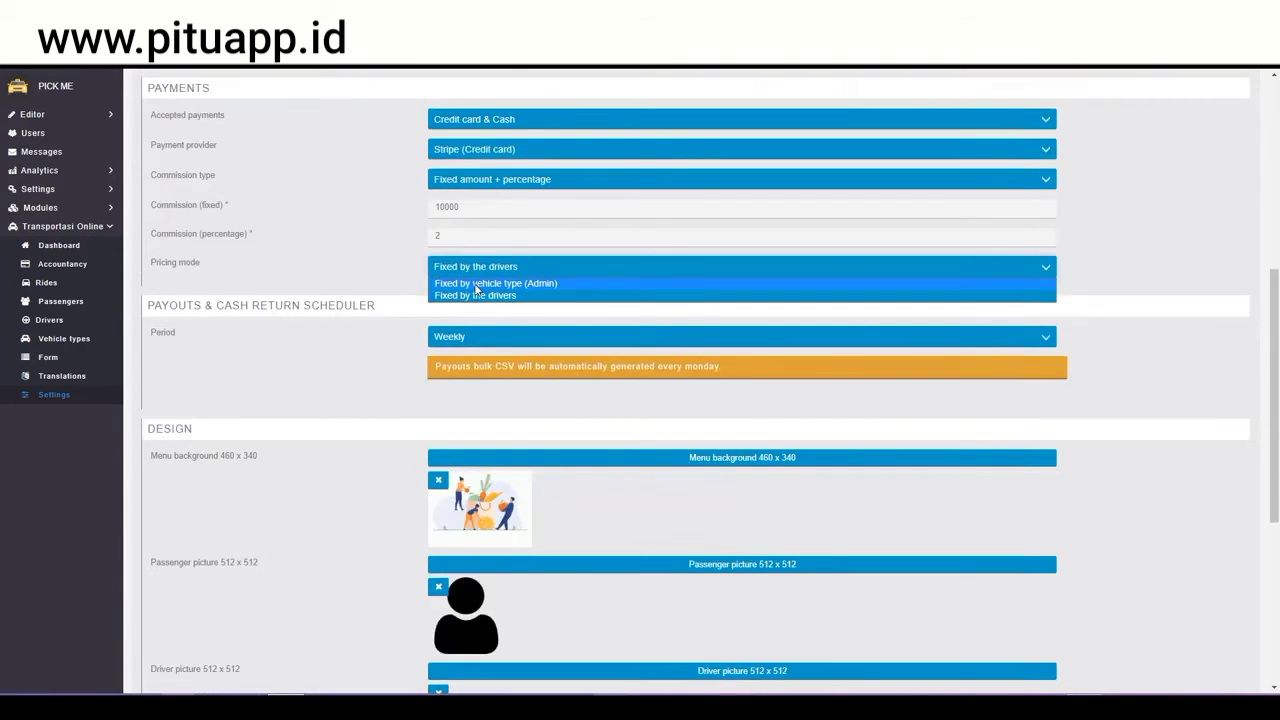
click(534, 285)
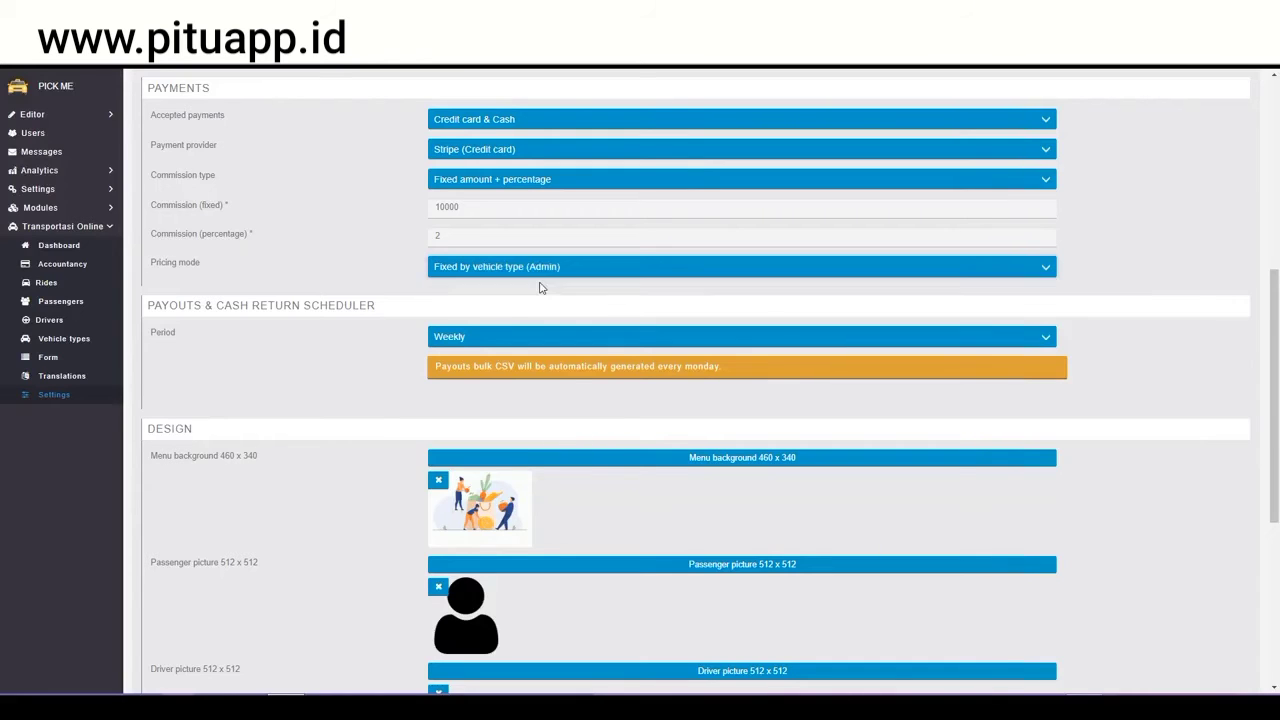
scroll(920, 520, down, 5)
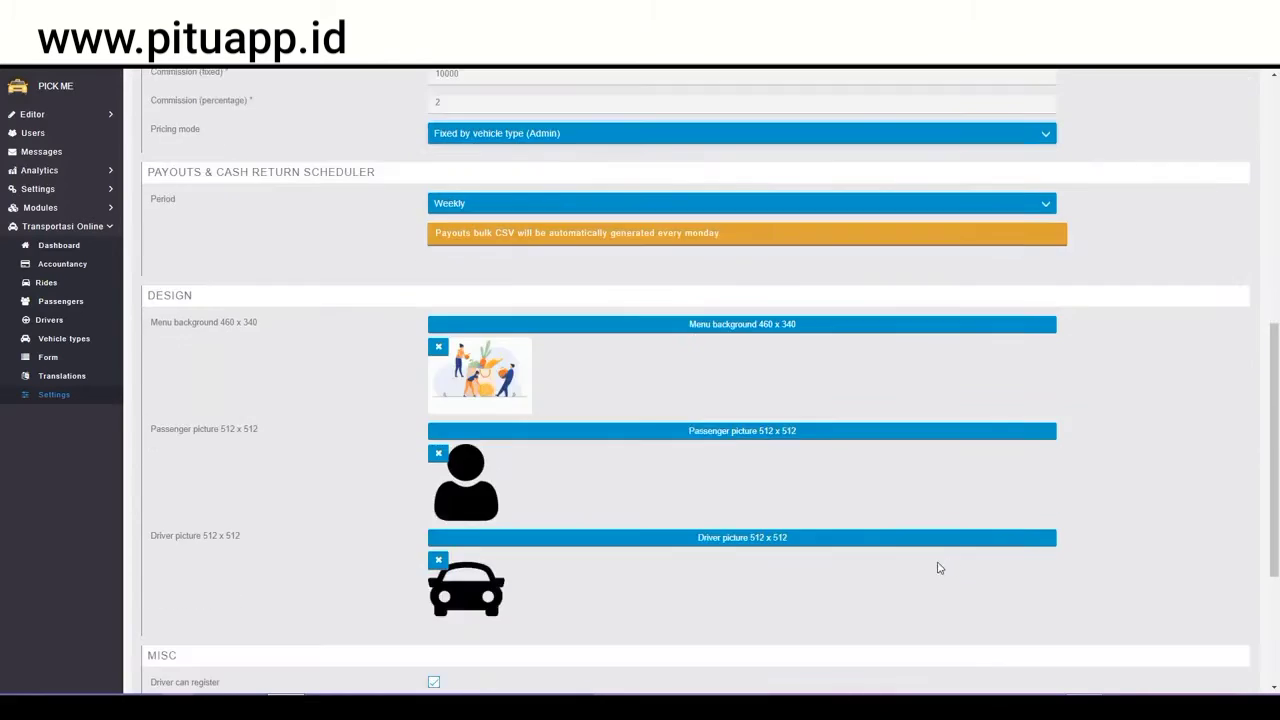
click(1233, 543)
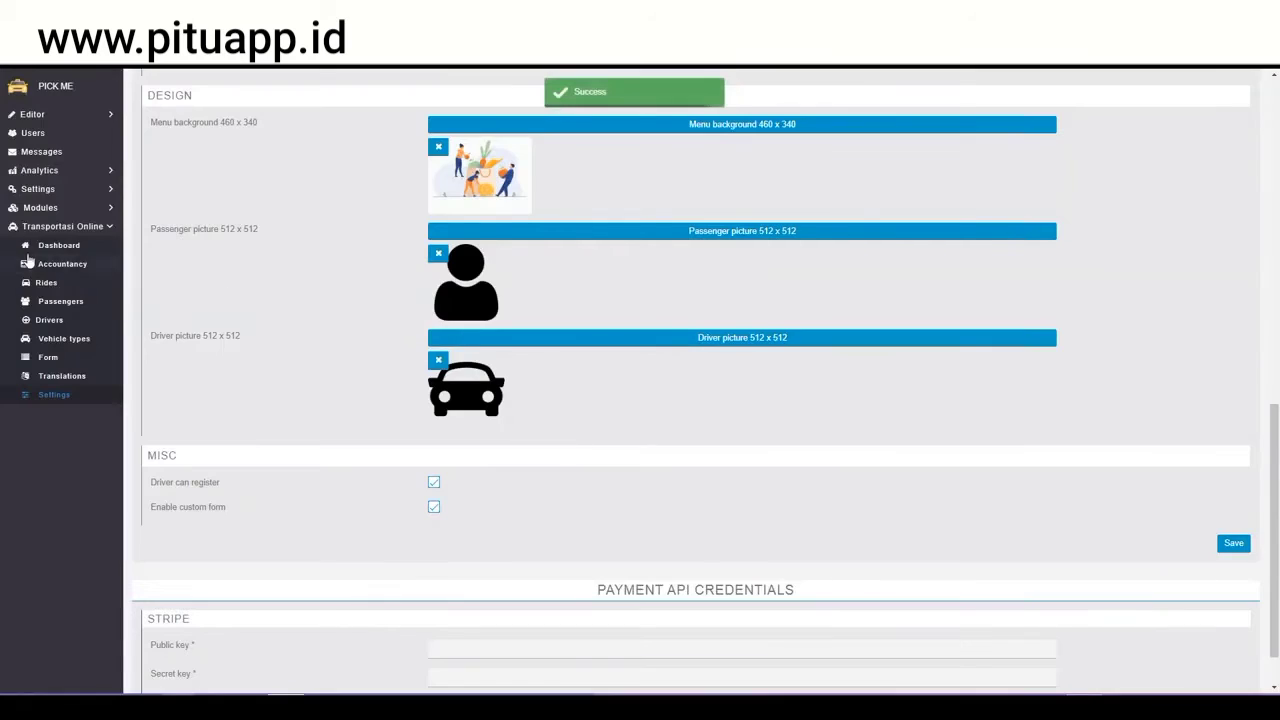
- Edit the TAXI vehicle type with base fare 10000, distance fare 1 and time fare 10, make it visible and save it
click(86, 340)
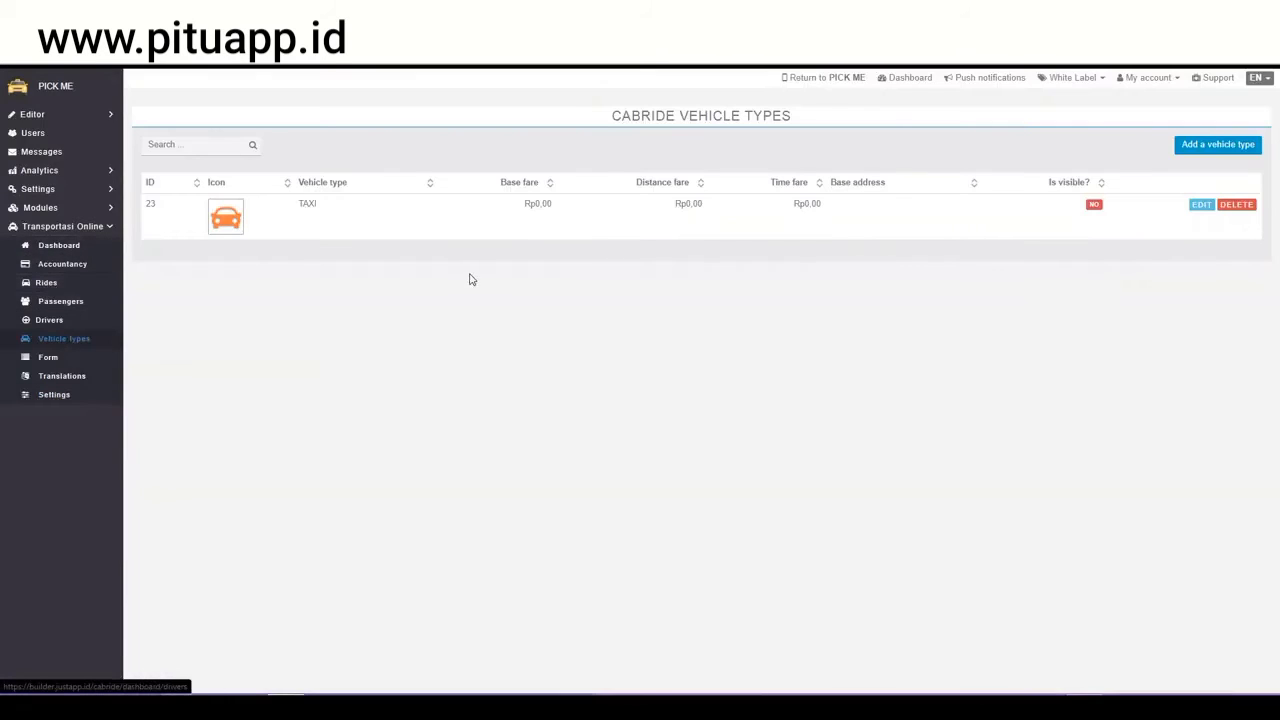
click(1203, 211)
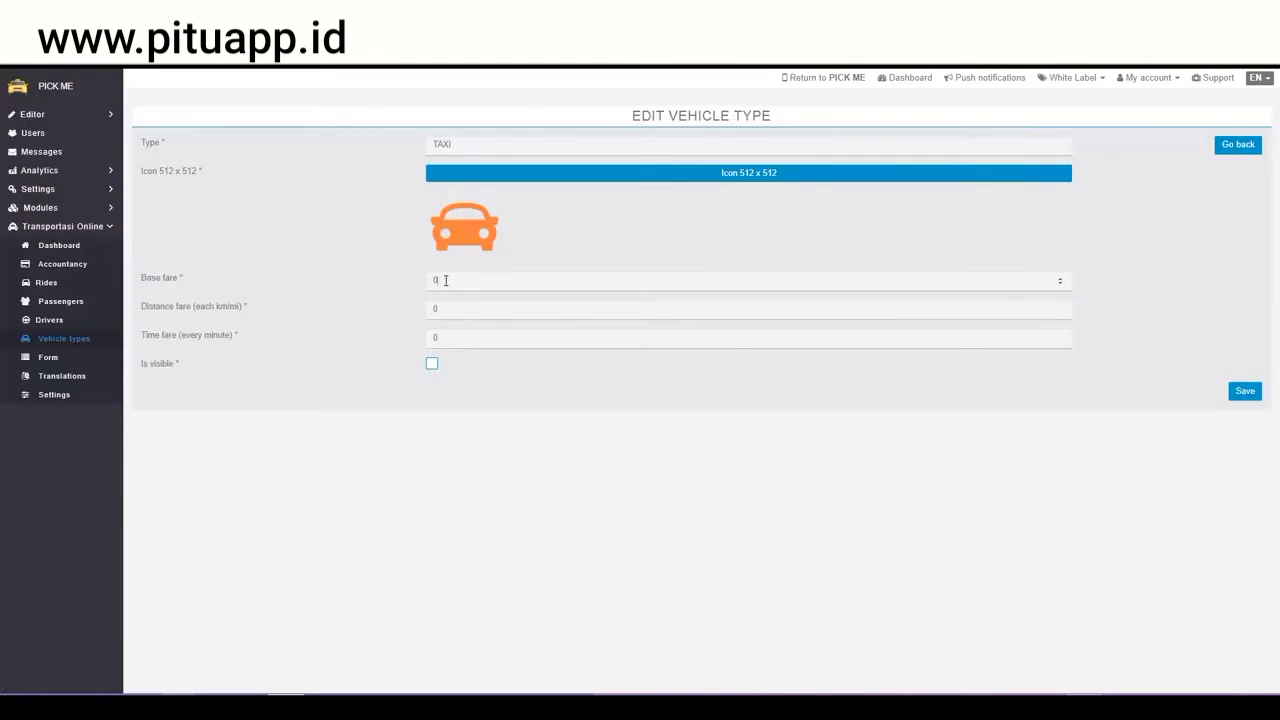
drag(446, 281, 408, 287)
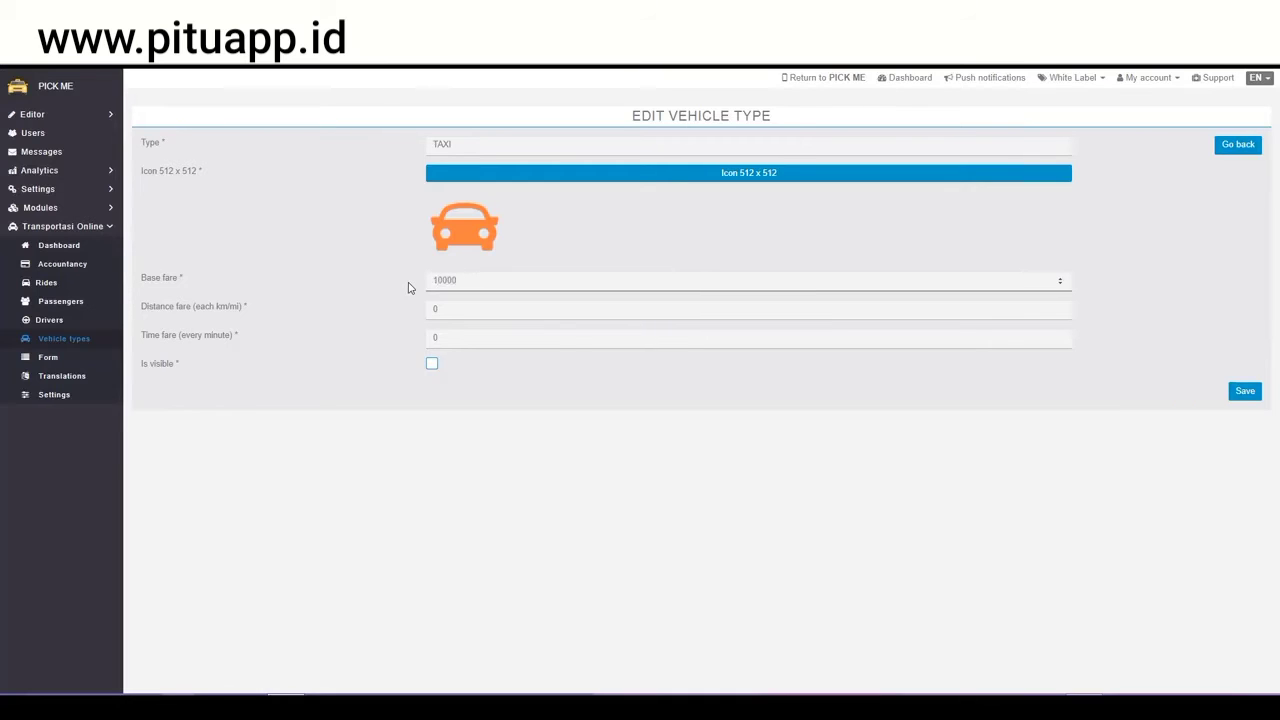
drag(434, 320, 371, 320)
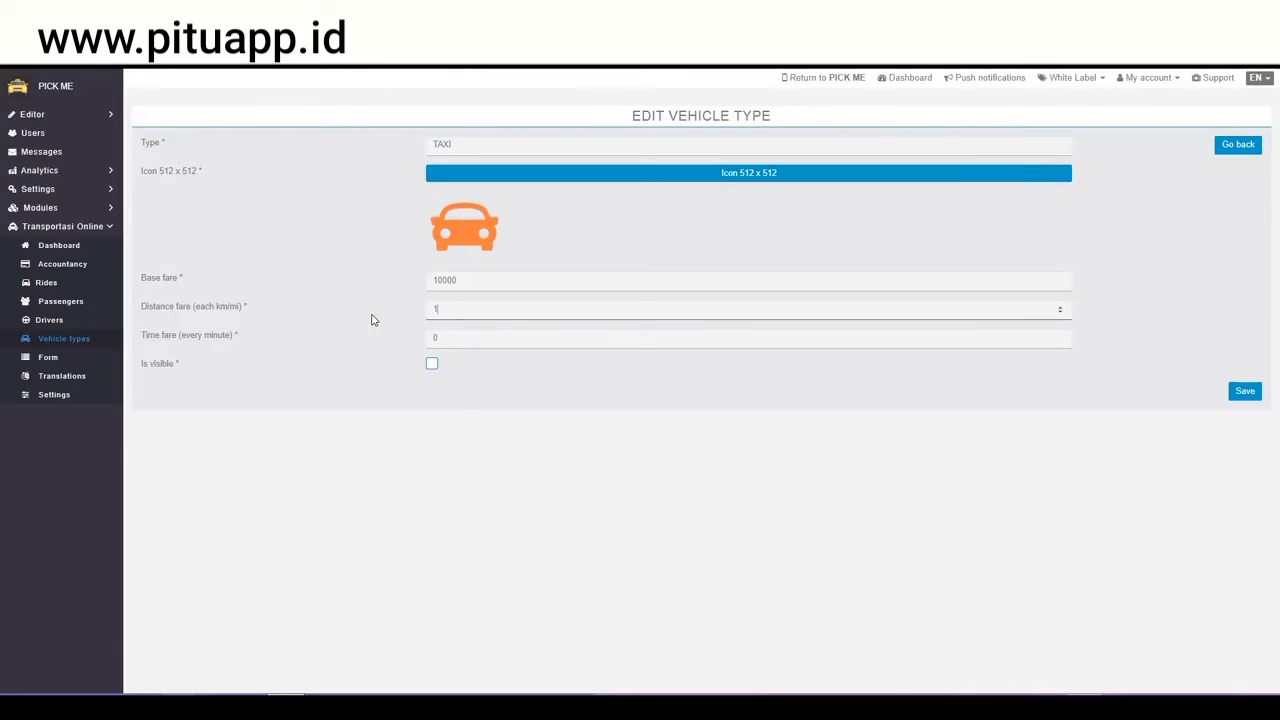
drag(443, 336, 397, 347)
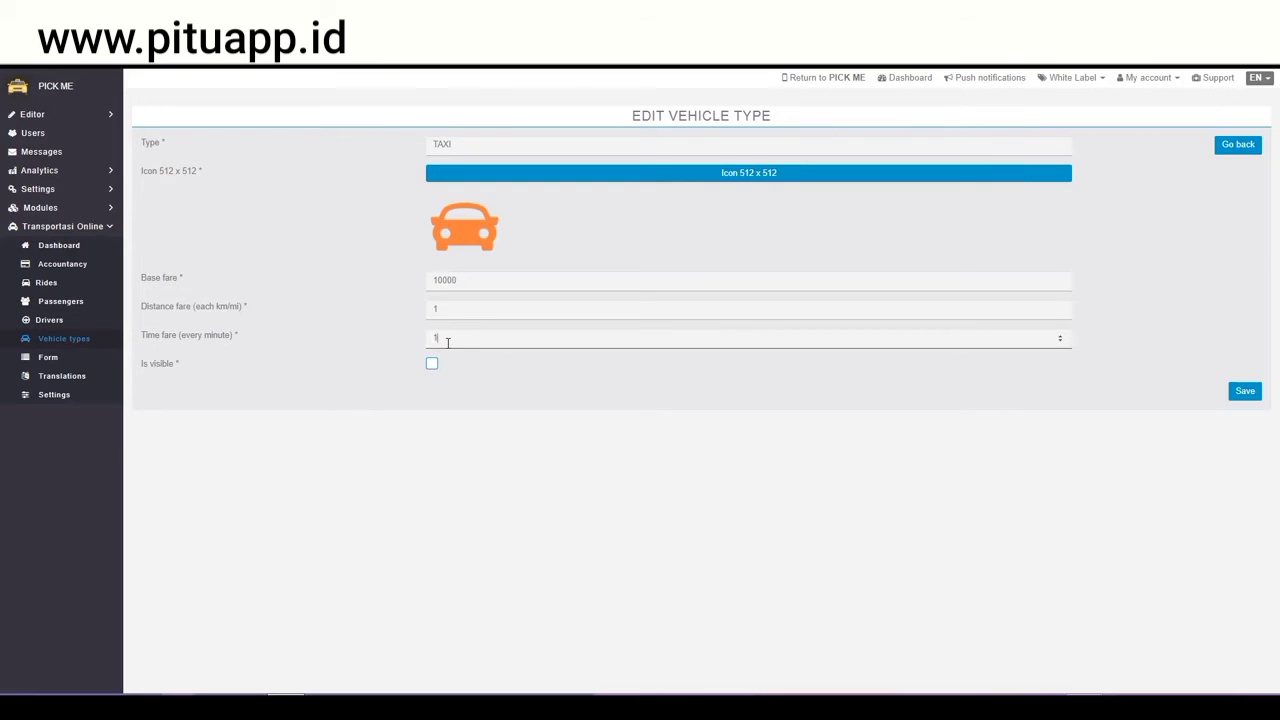
click(432, 364)
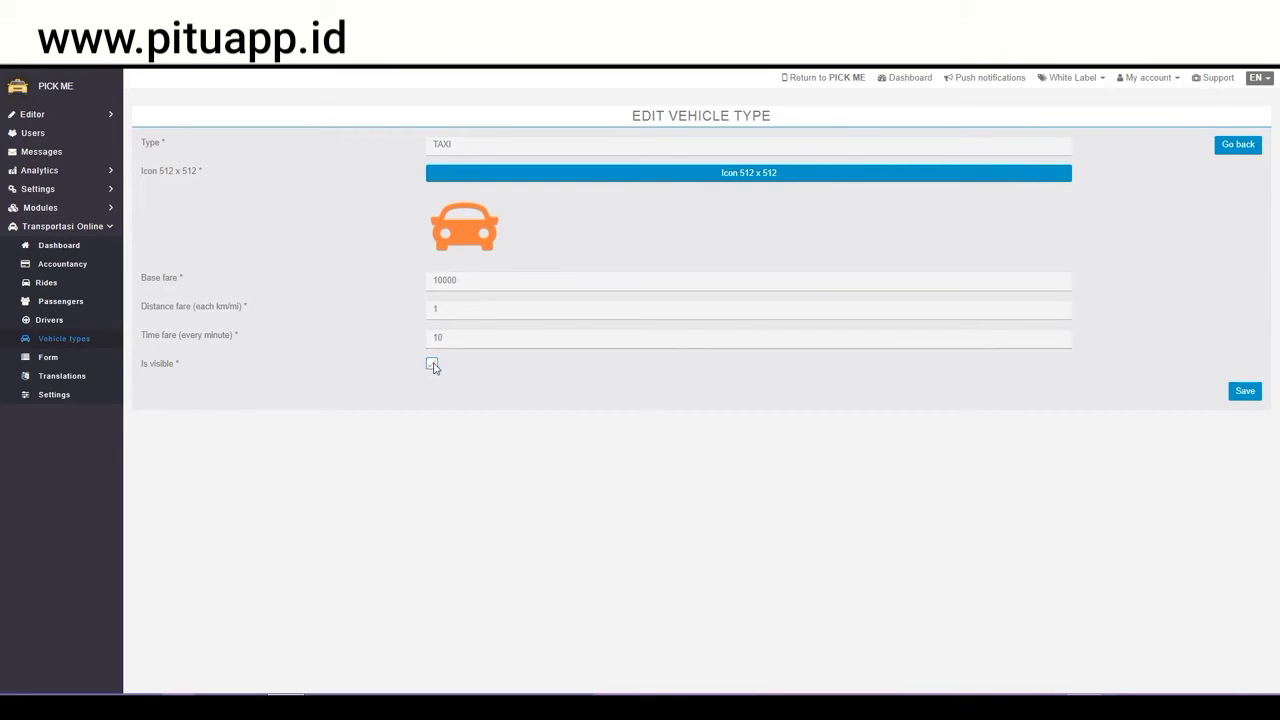
click(1245, 391)
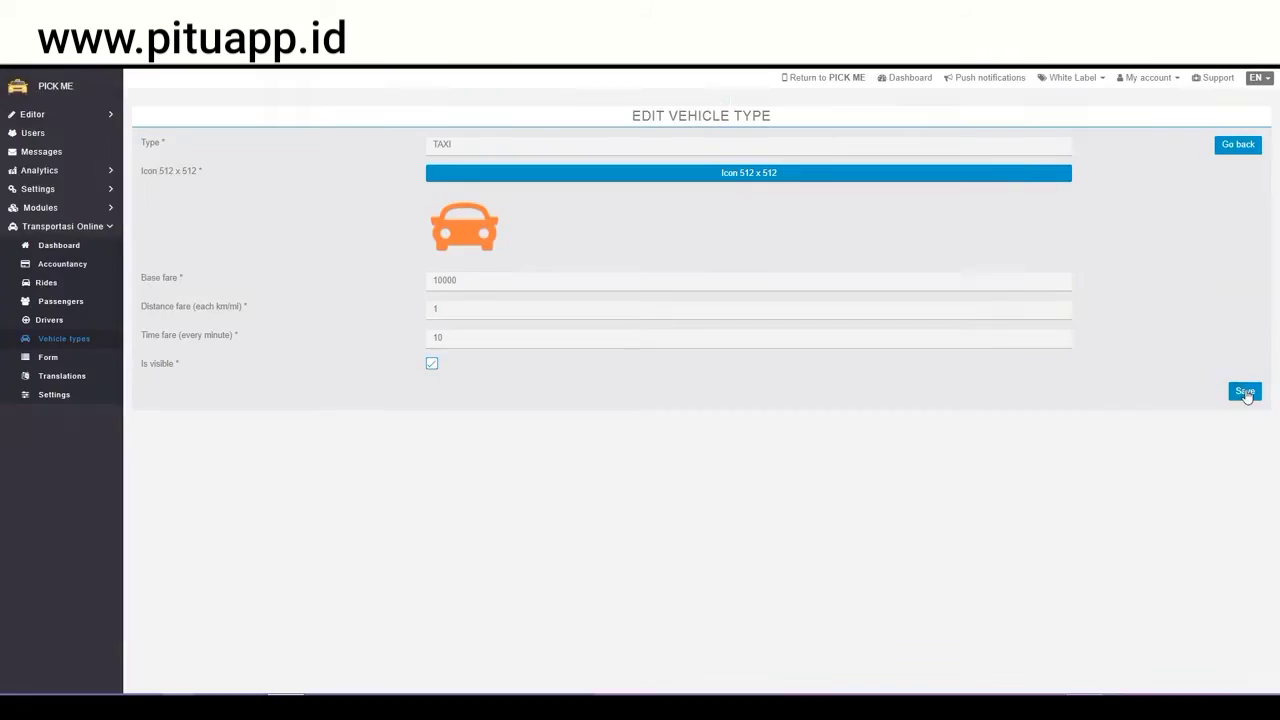
- Review the CabRide translations for the Indonesian and English locales
click(58, 378)
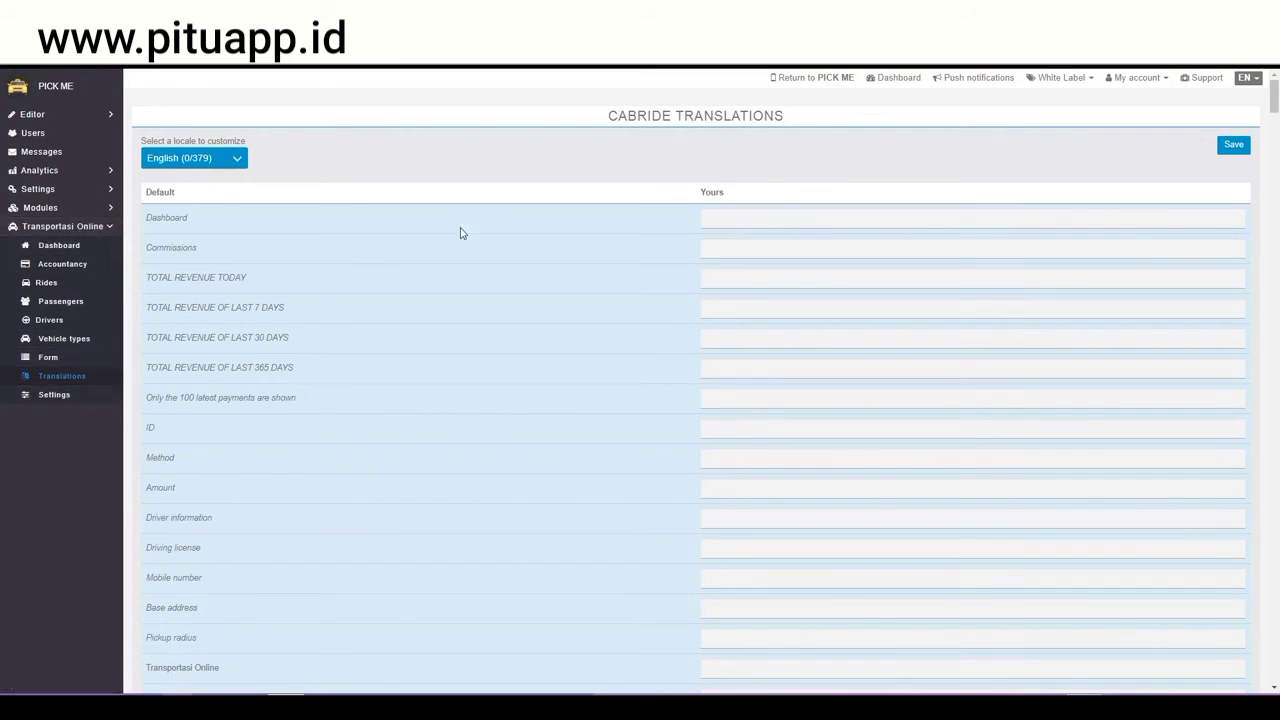
click(229, 167)
click(190, 174)
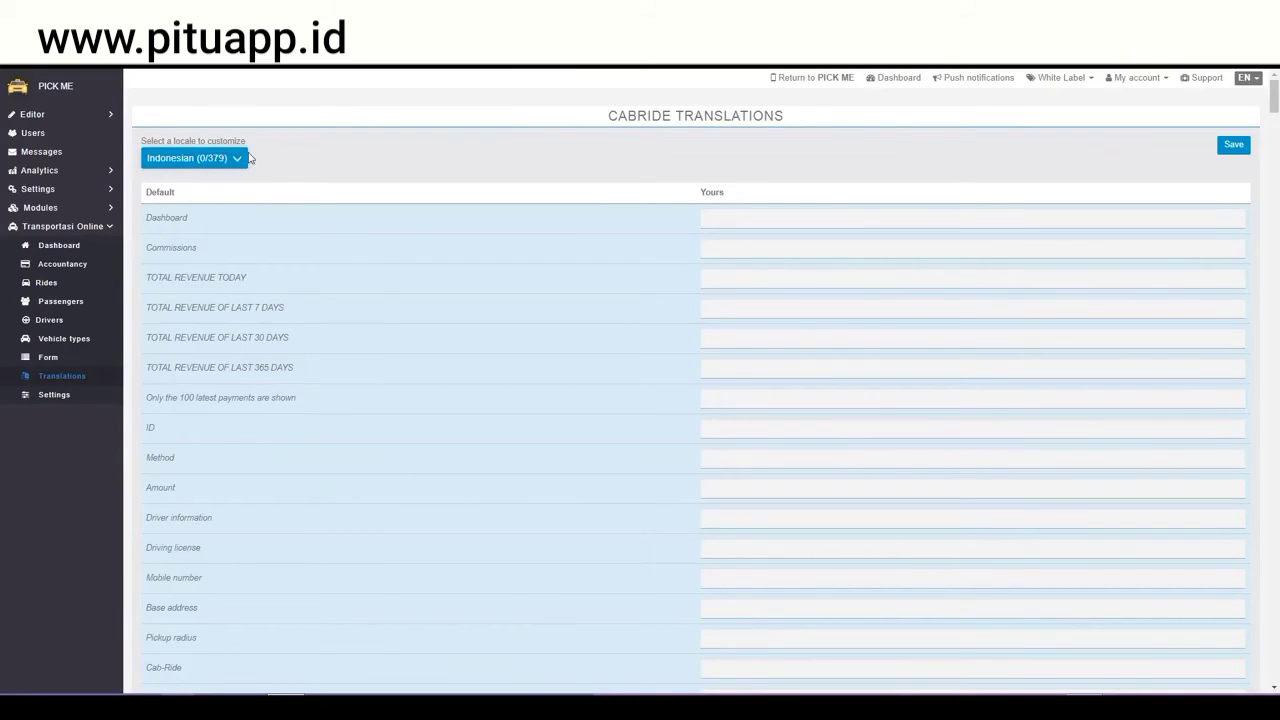
click(249, 160)
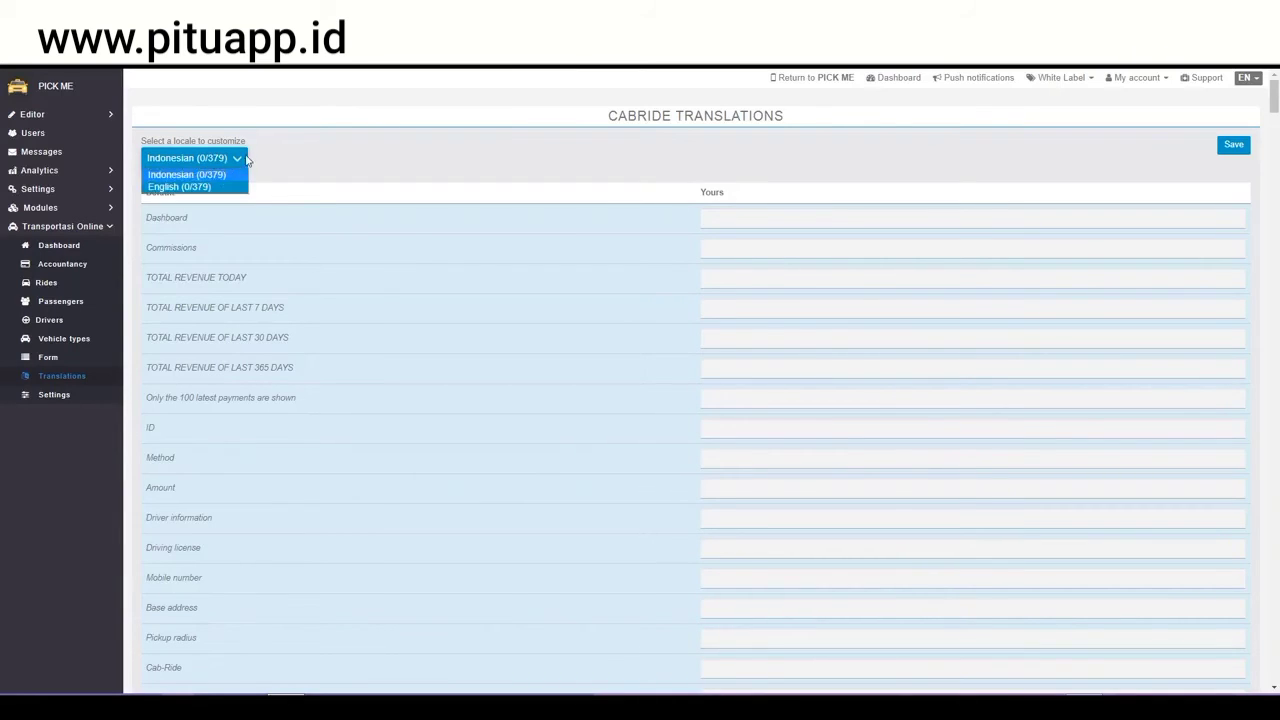
click(196, 187)
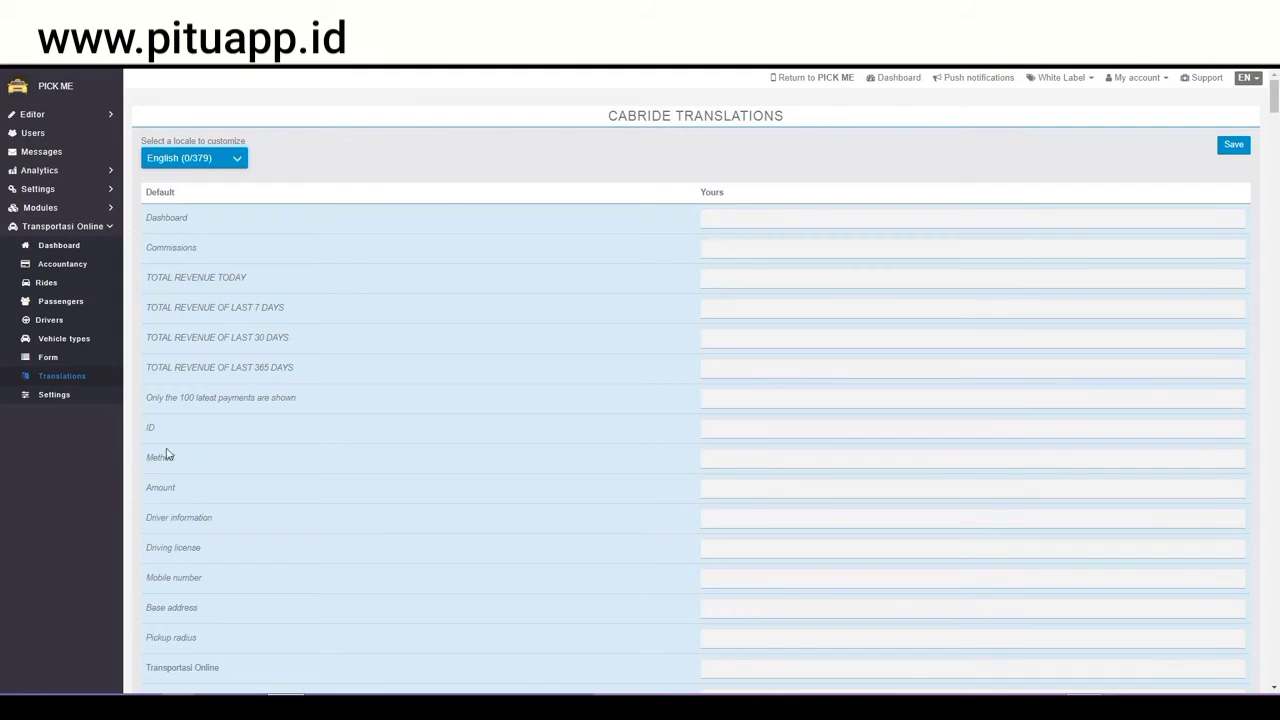
click(719, 427)
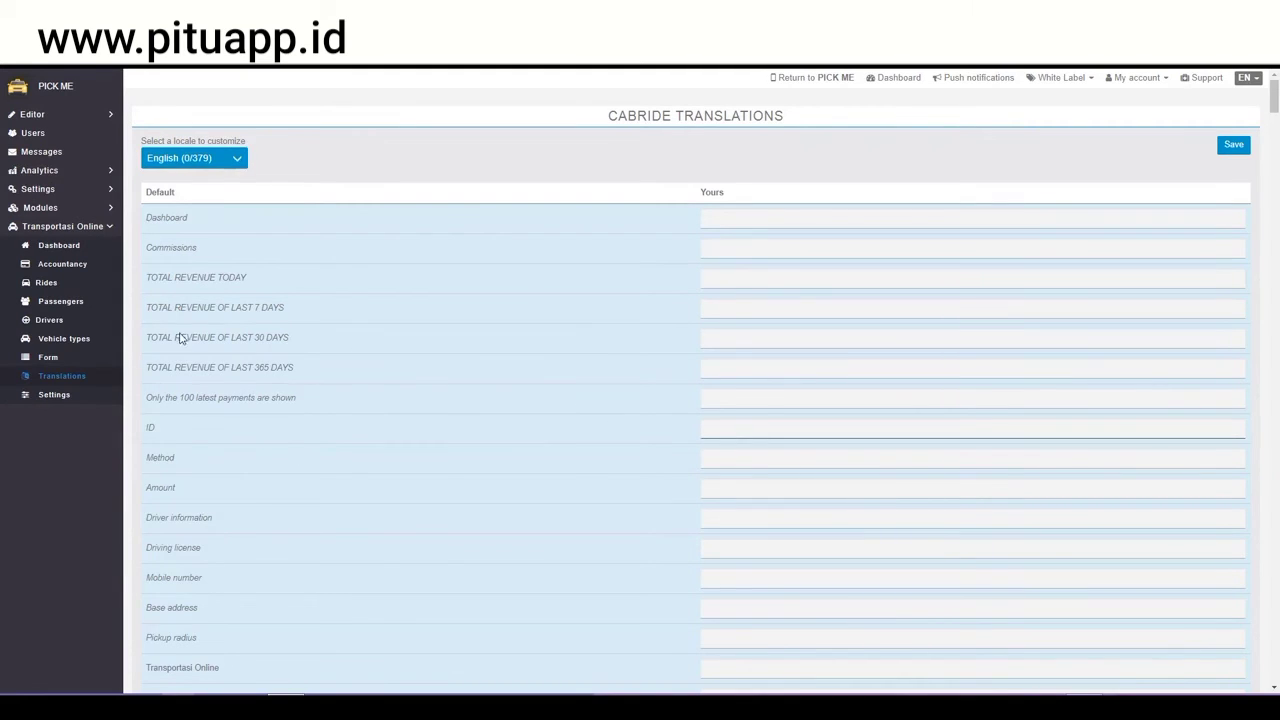
- Add a required Text field labelled Nama Lengkap to the Transportasi Online form and save it
click(50, 366)
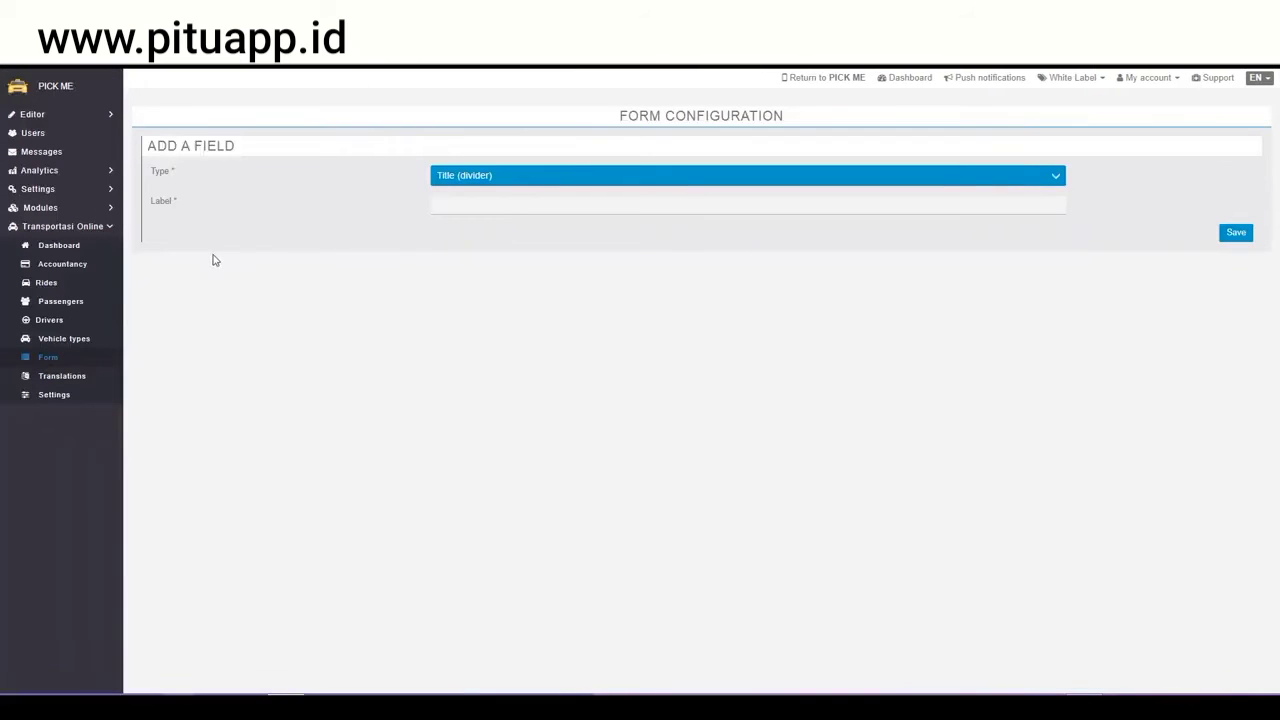
click(491, 177)
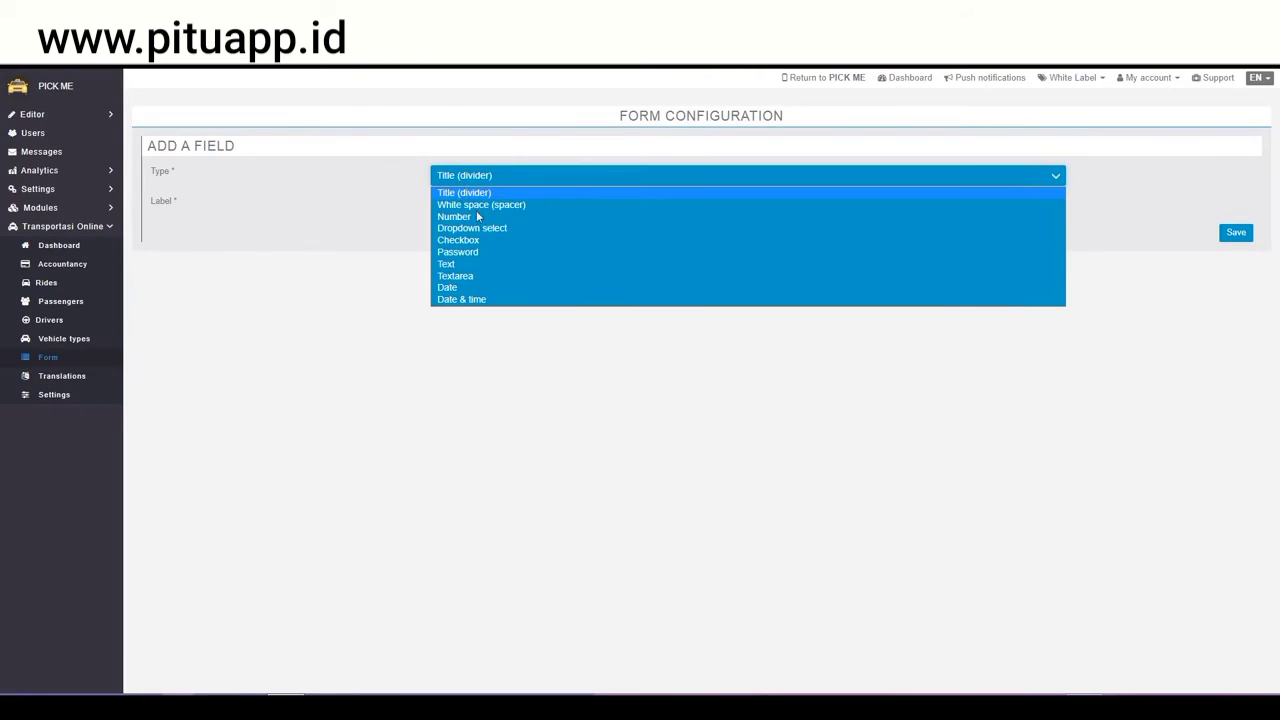
click(459, 265)
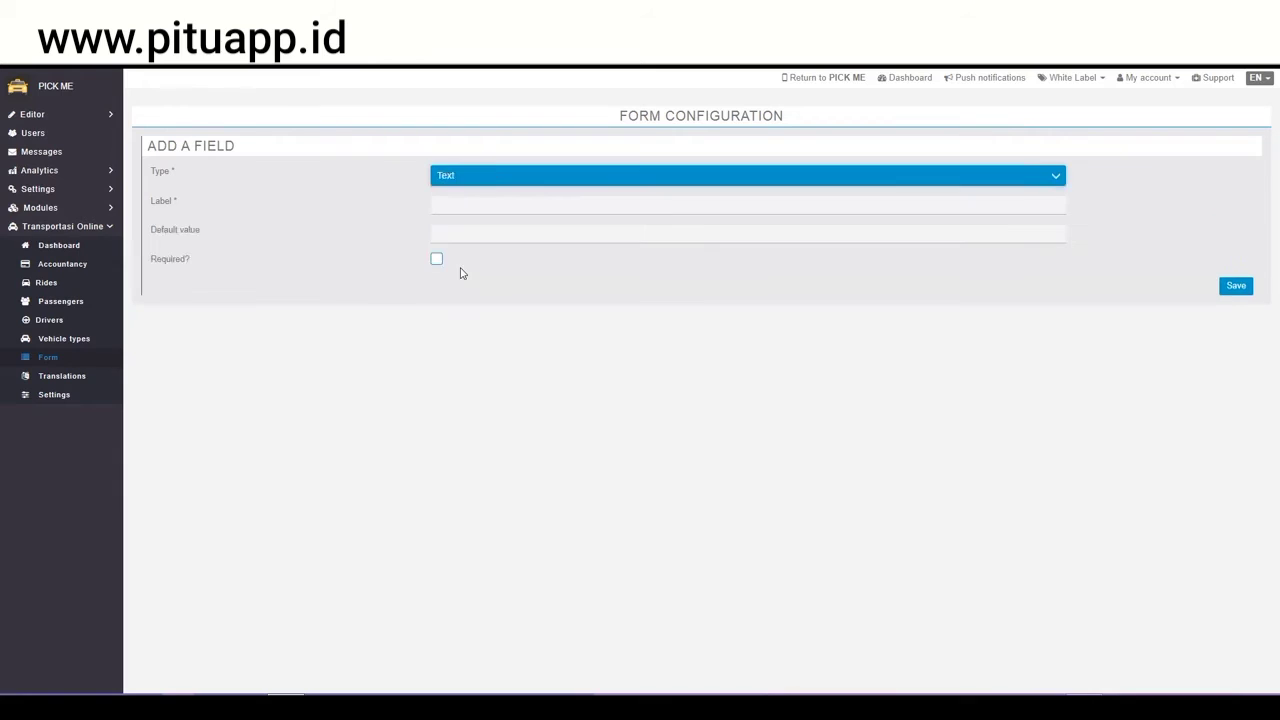
click(448, 206)
text(na)
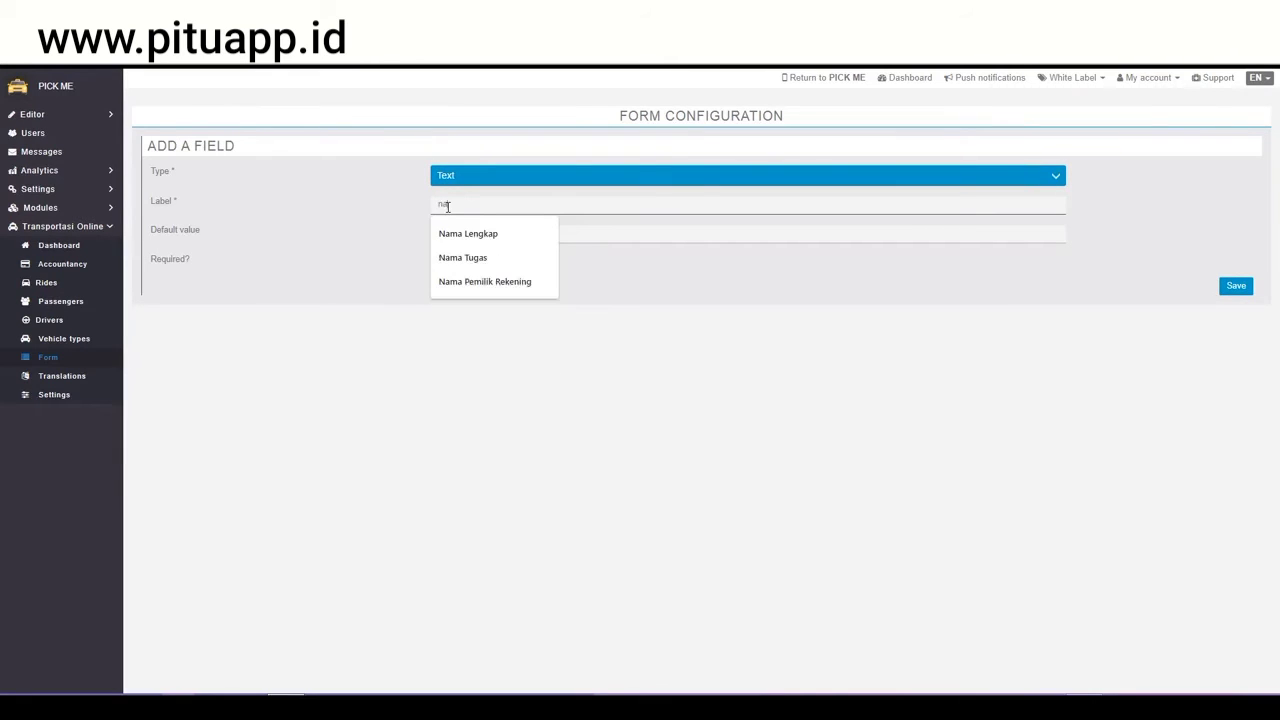
text(ma Lengkap)
click(467, 233)
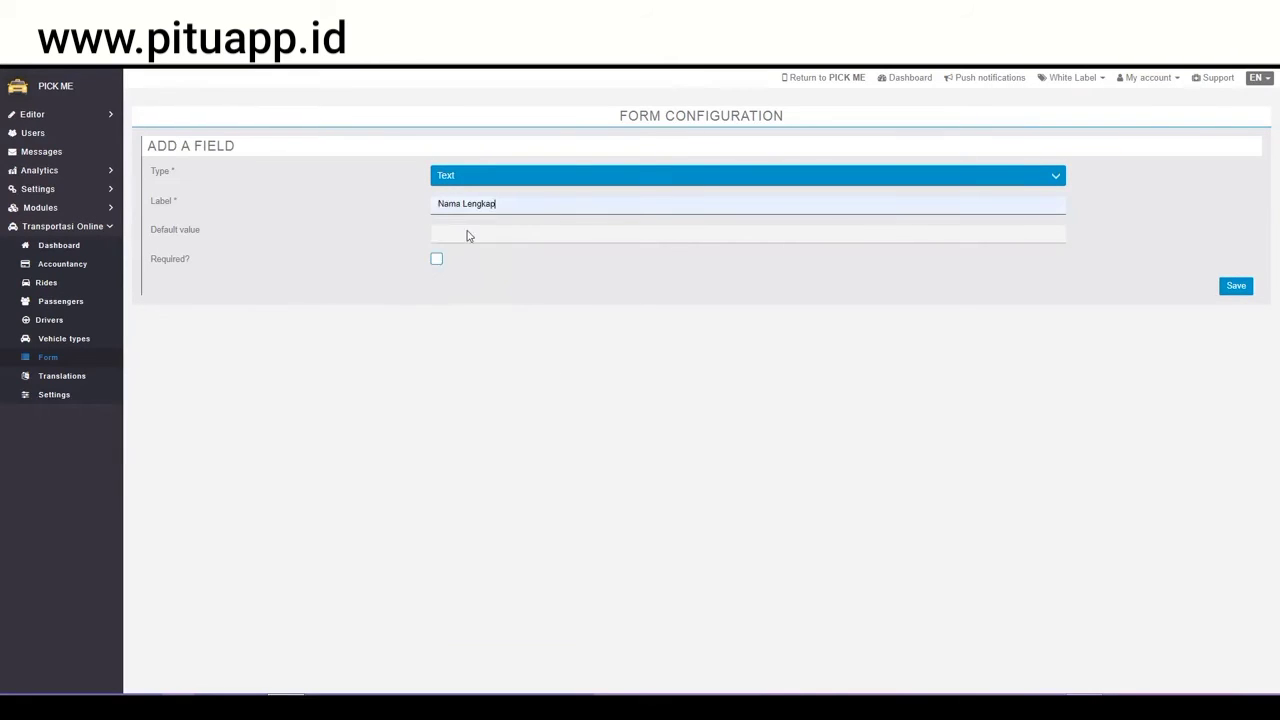
click(437, 261)
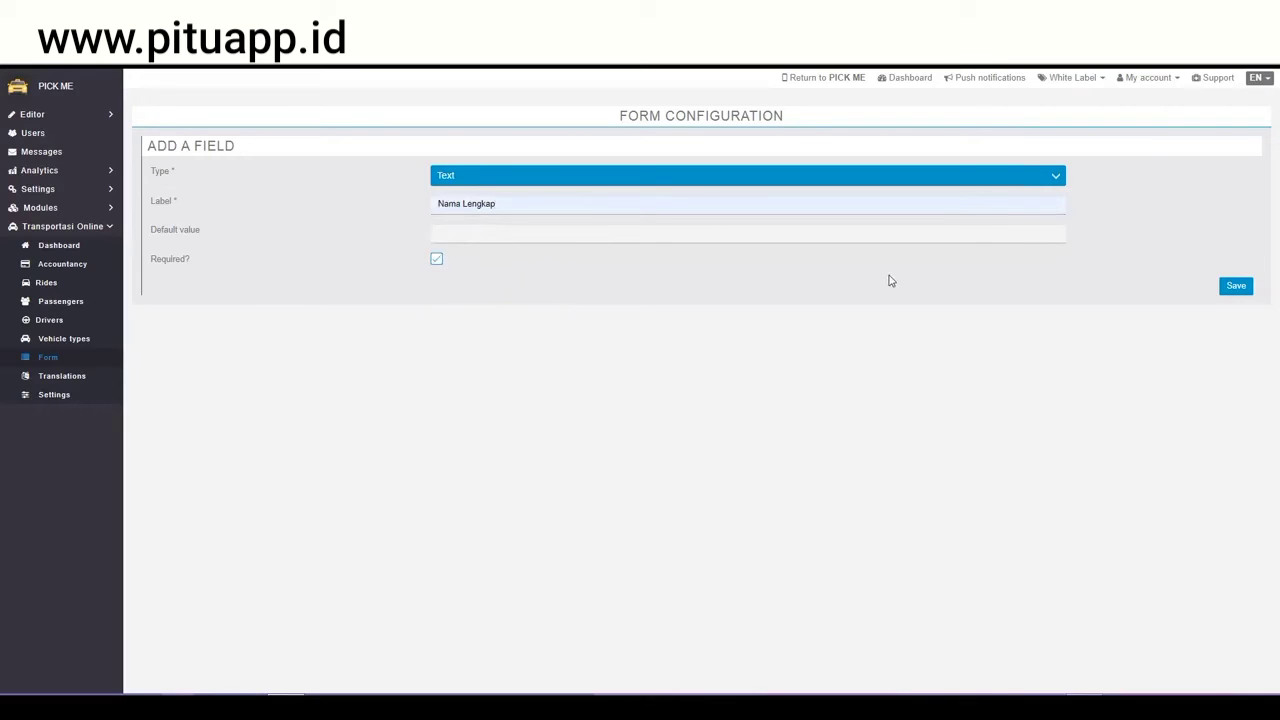
click(1233, 286)
- Start a new Dropdown select form field with the label Jenis Kelamin
click(487, 177)
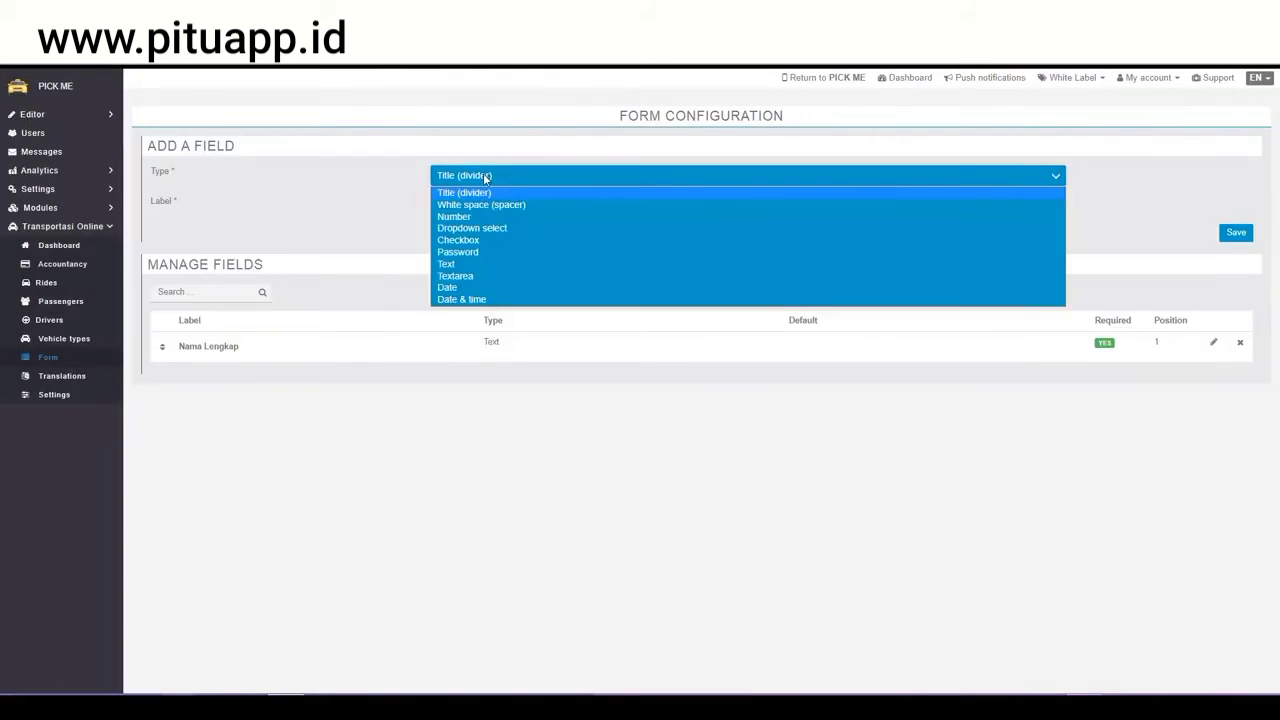
click(467, 230)
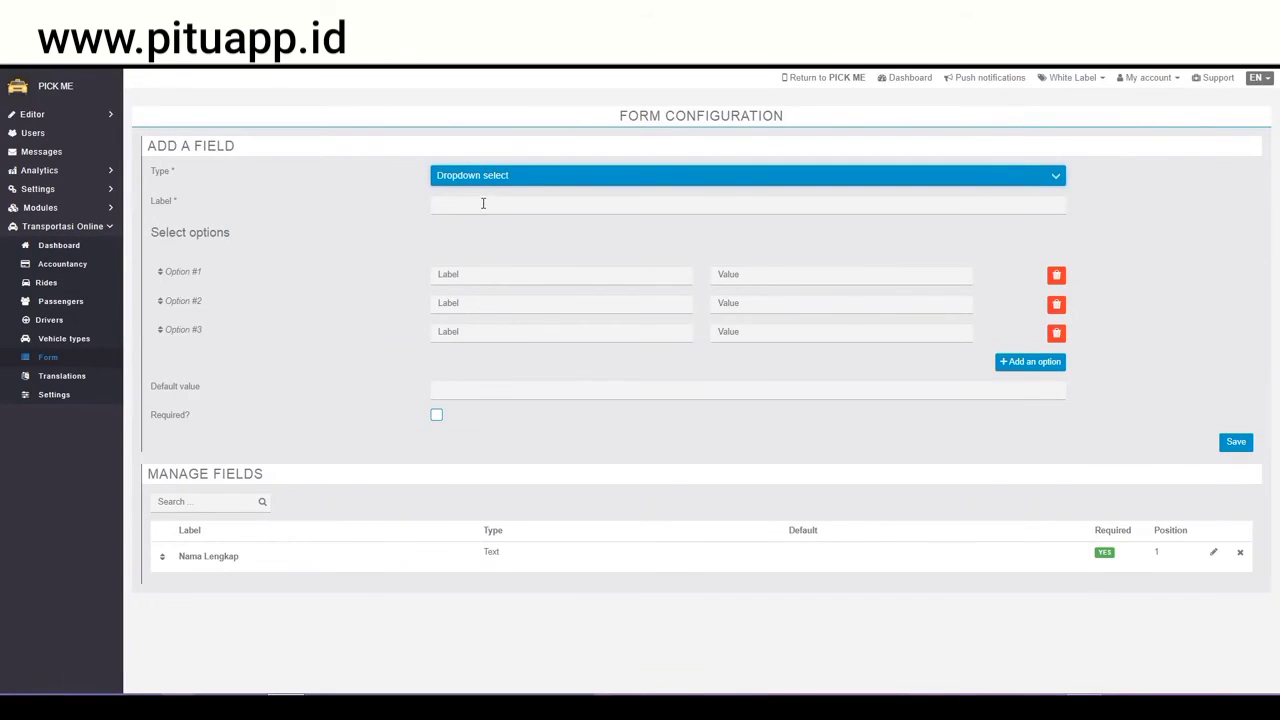
click(483, 203)
text(Jw)
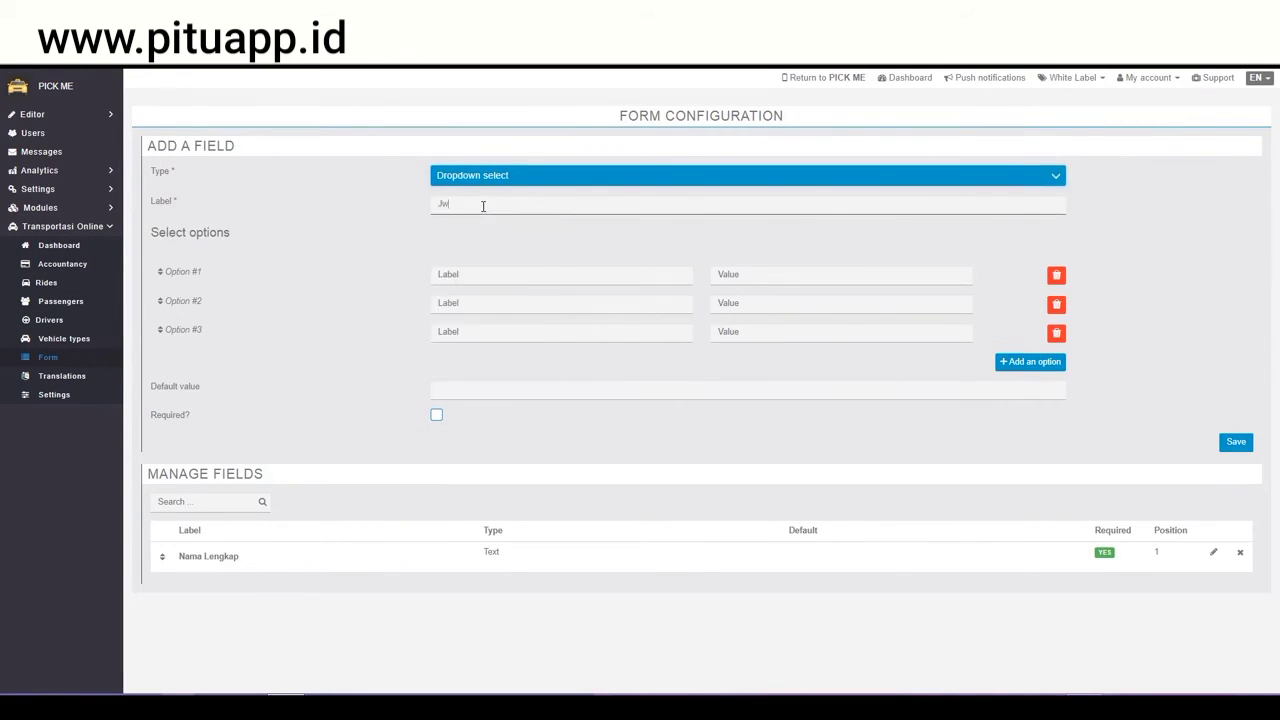
key(BackSpace)
text(e)
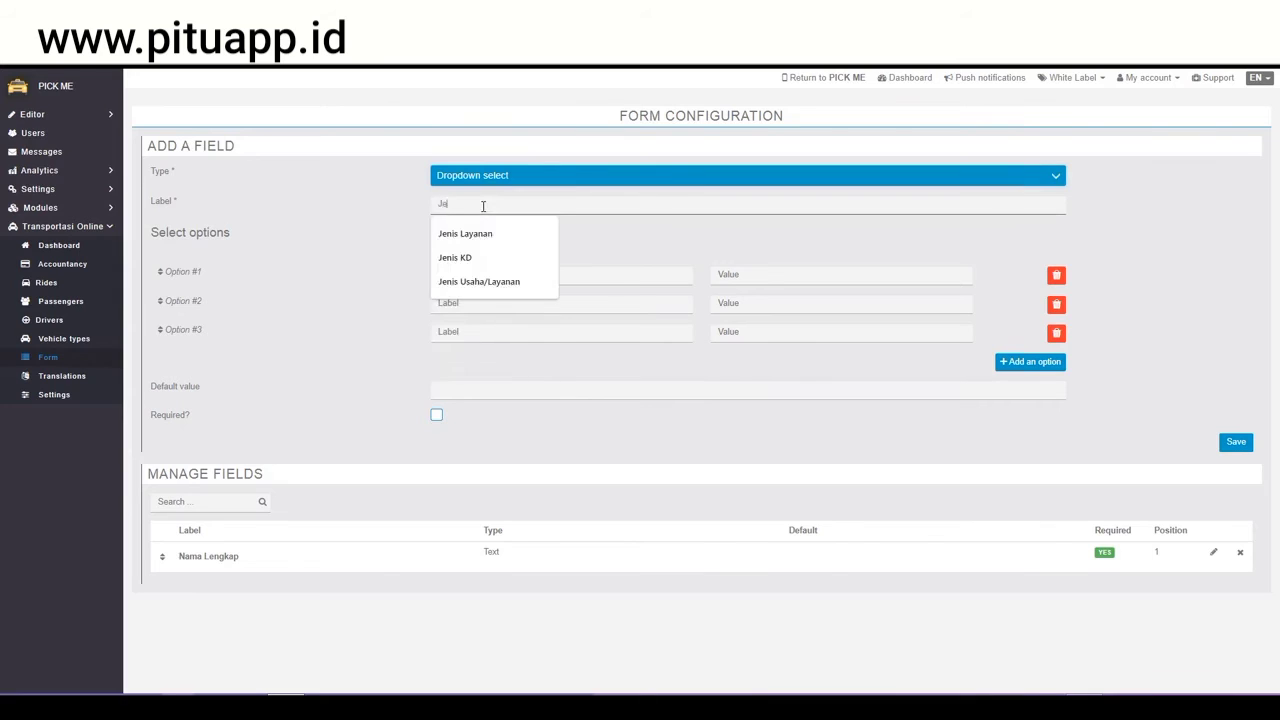
text(nis Kelamin)
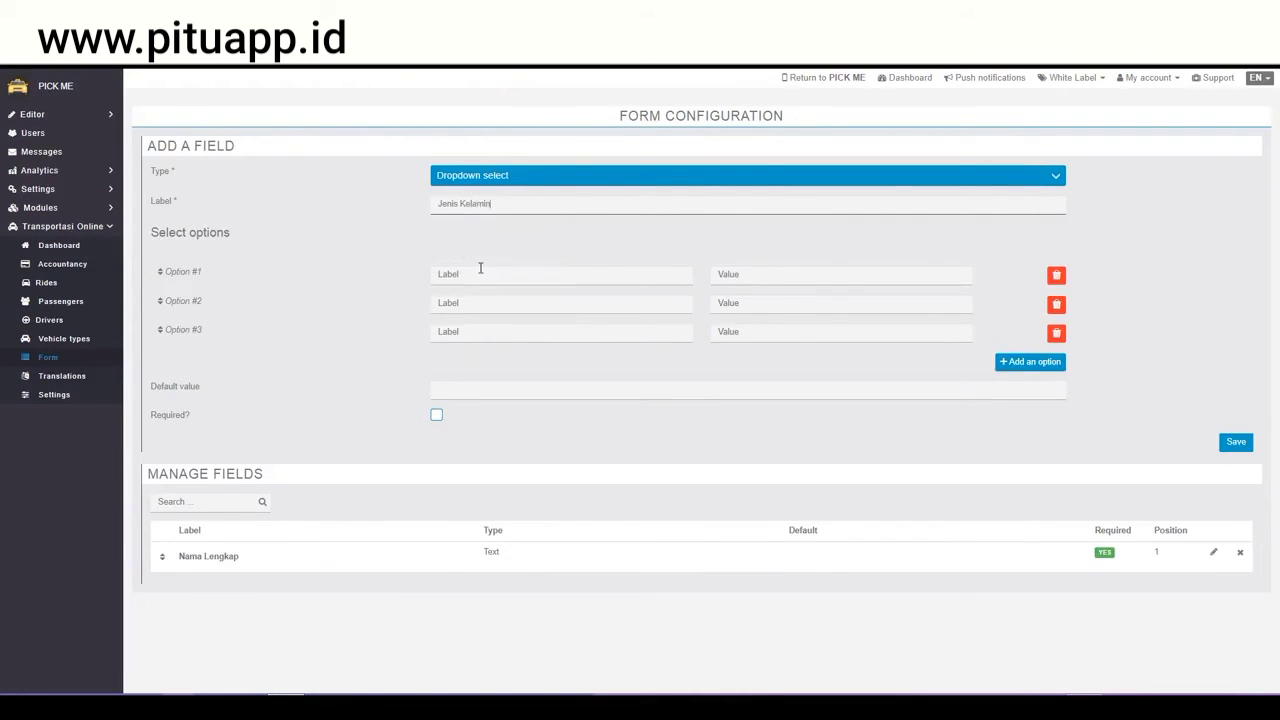
- Define the dropdown options Laki-laki with value 01 and Perempuan with value 02
click(480, 268)
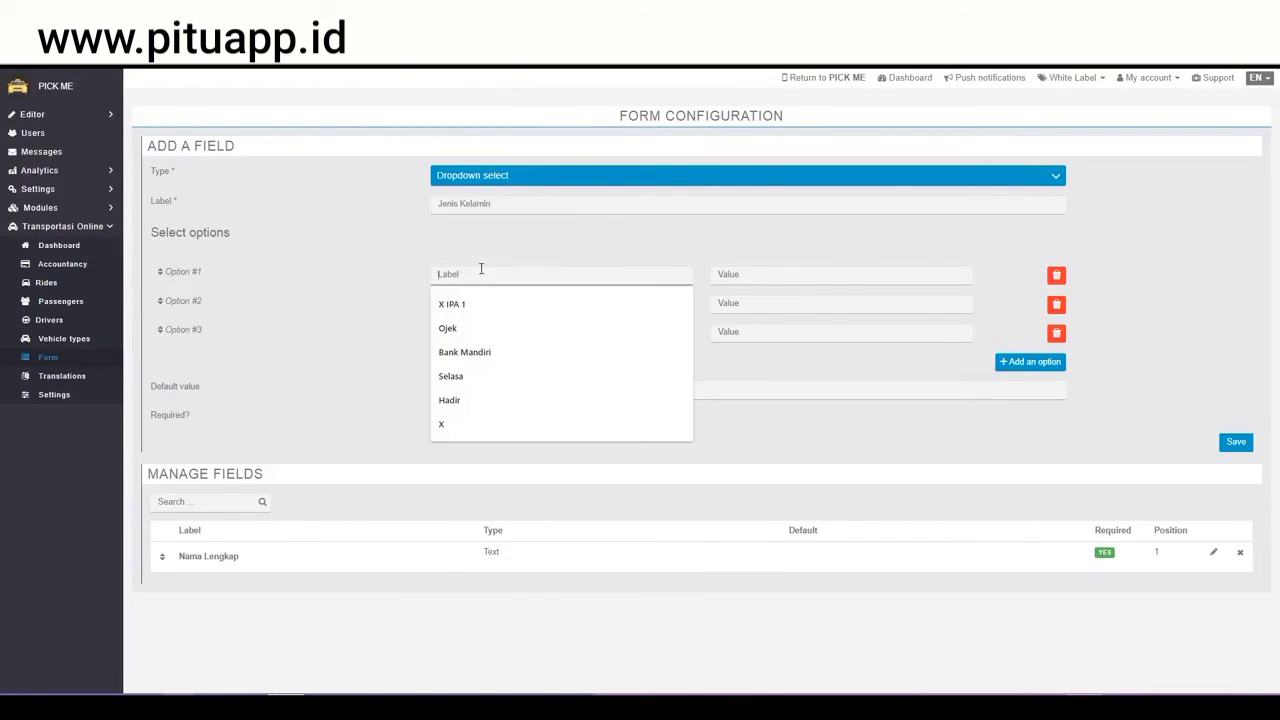
text(Laki-)
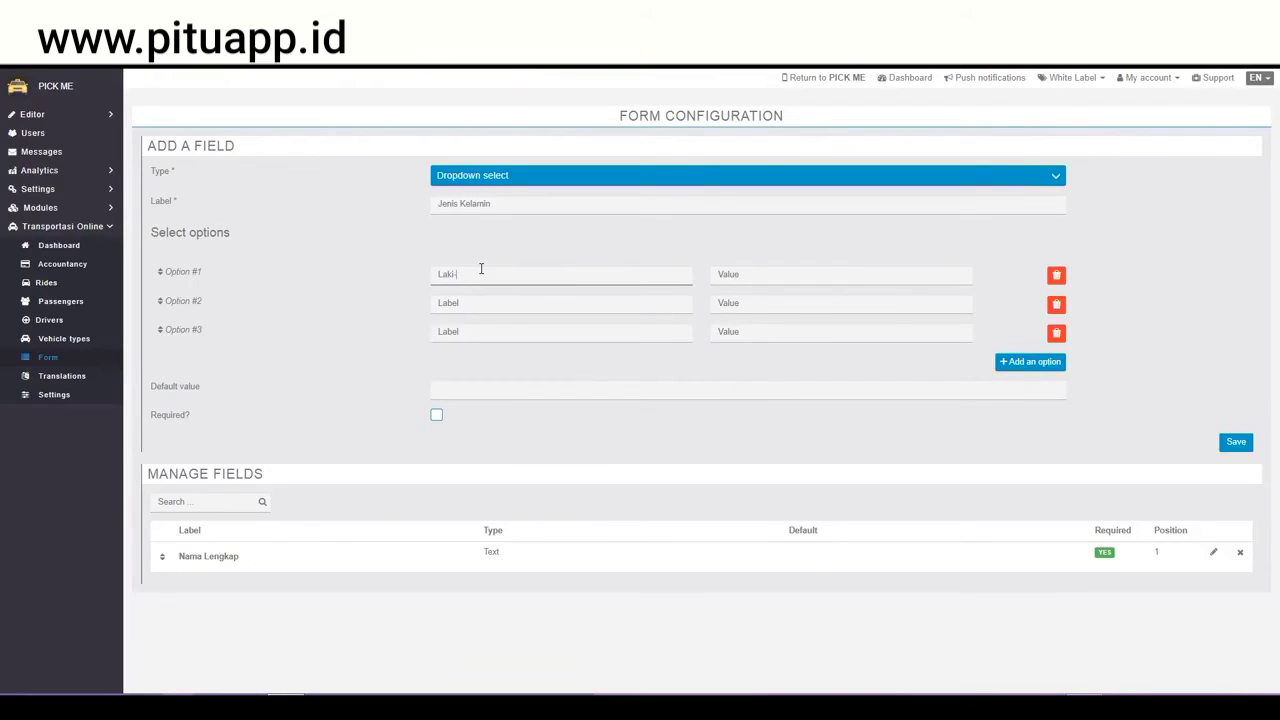
text(laki)
key(Tab)
text(01)
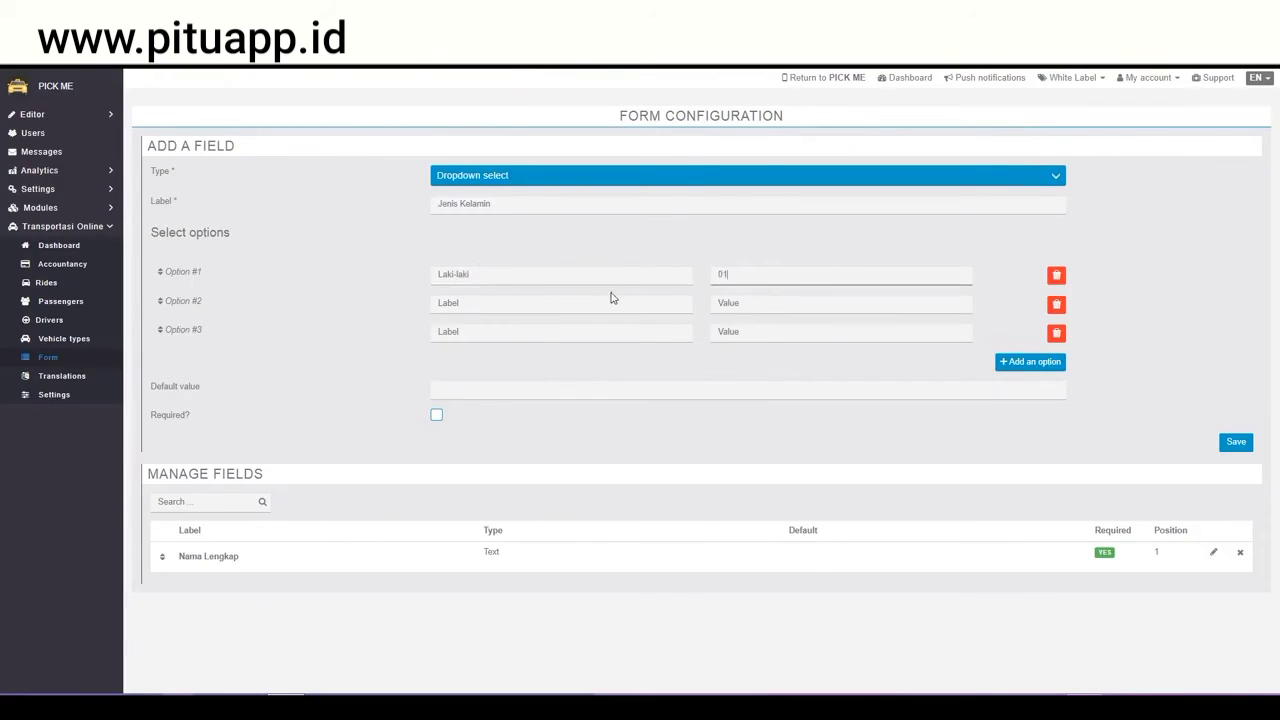
click(477, 300)
text(Perempuan)
click(726, 303)
text(02)
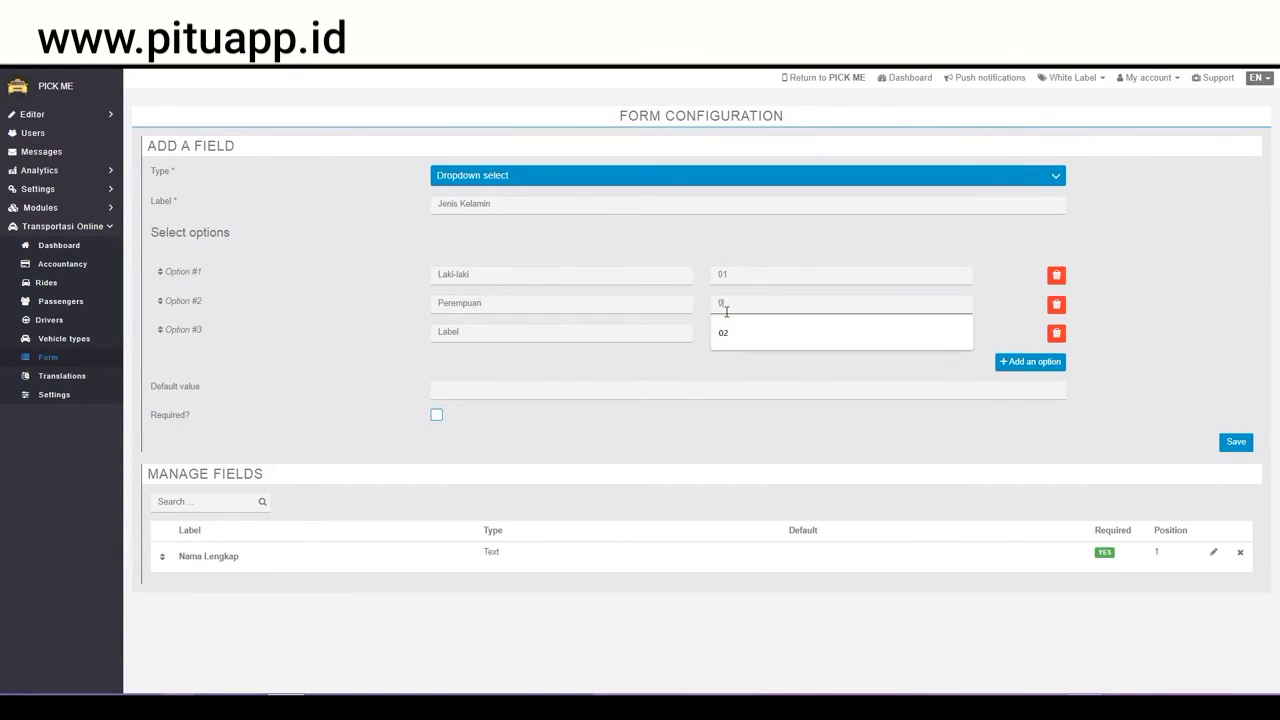
- Remove the empty third option, make the Jenis Kelamin field required and save it
click(475, 341)
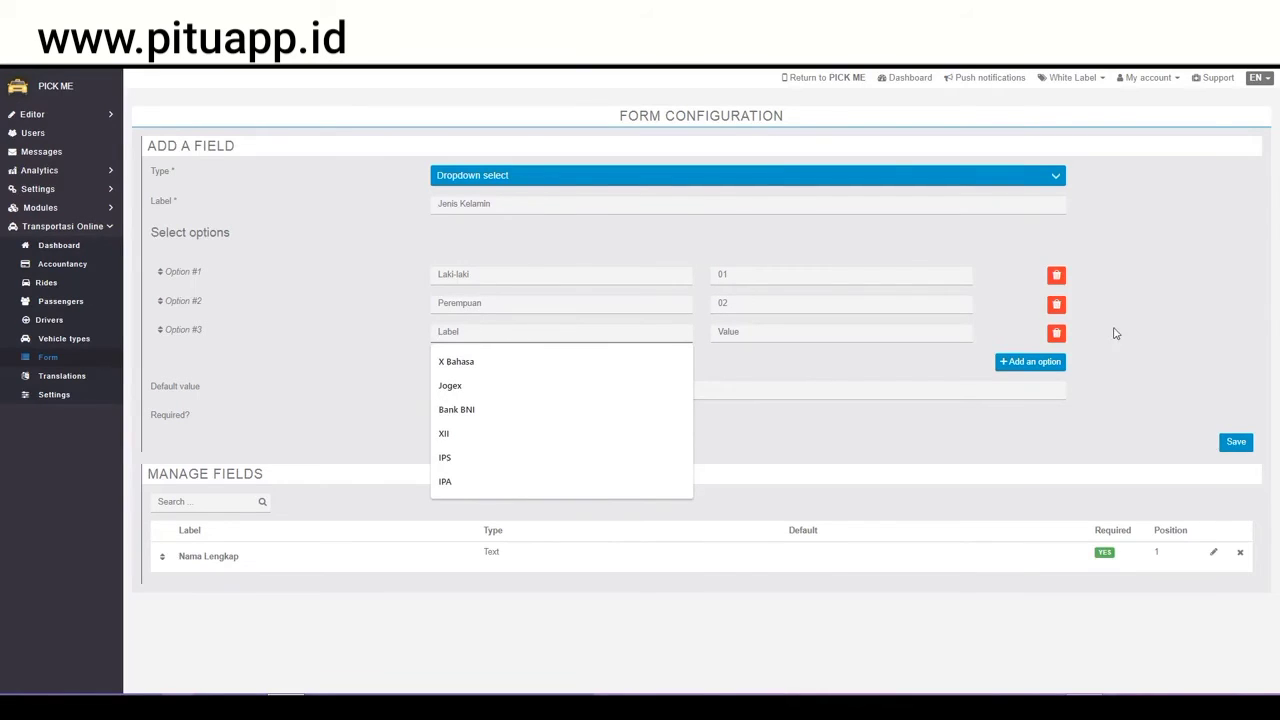
click(1056, 334)
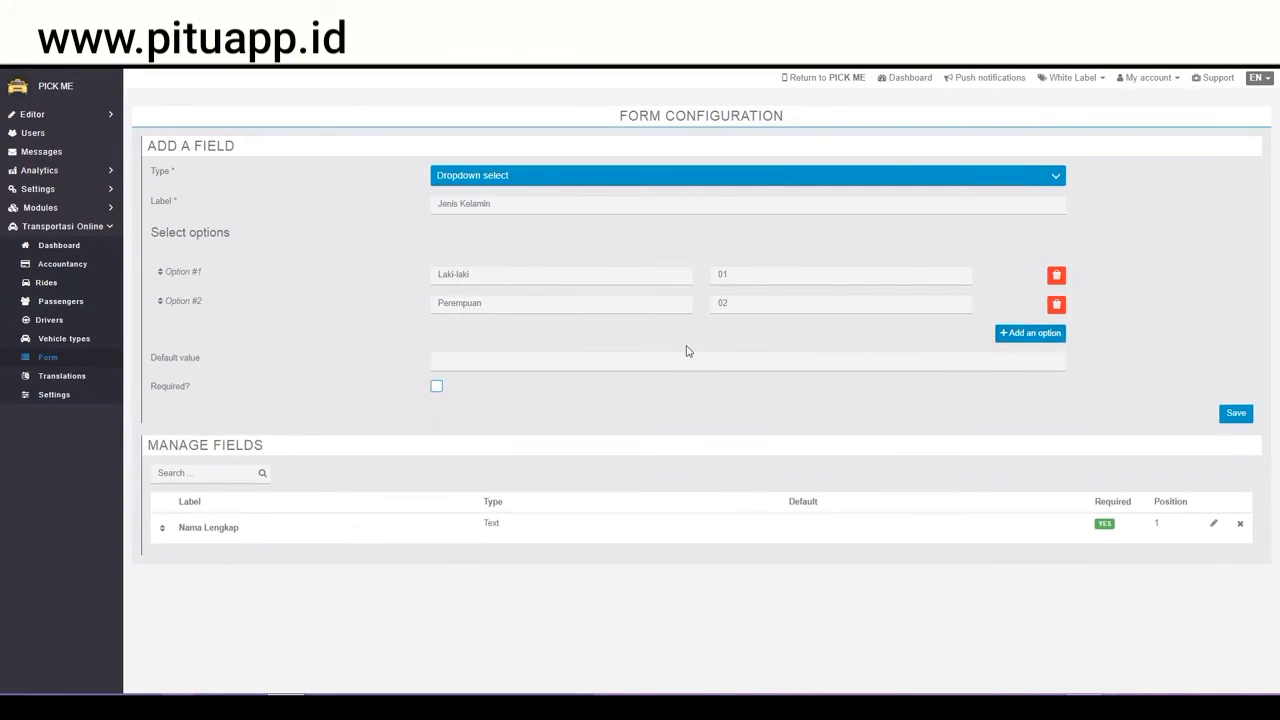
click(437, 390)
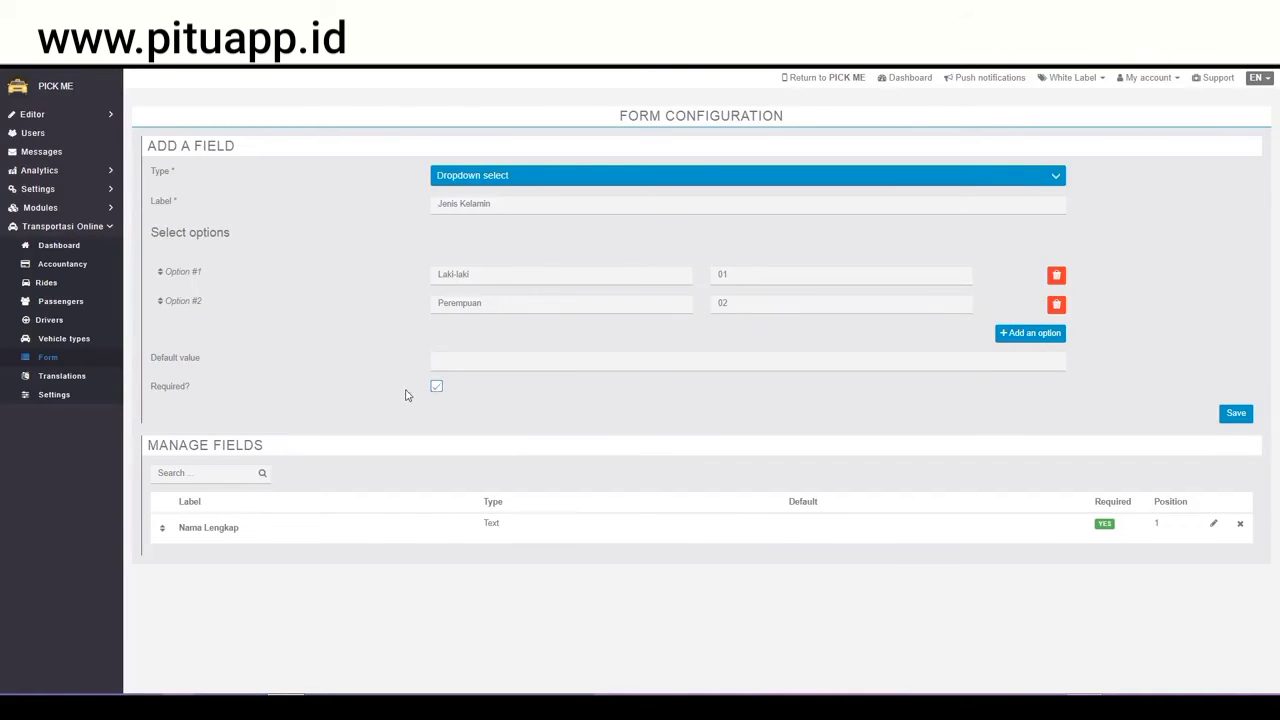
click(1236, 414)
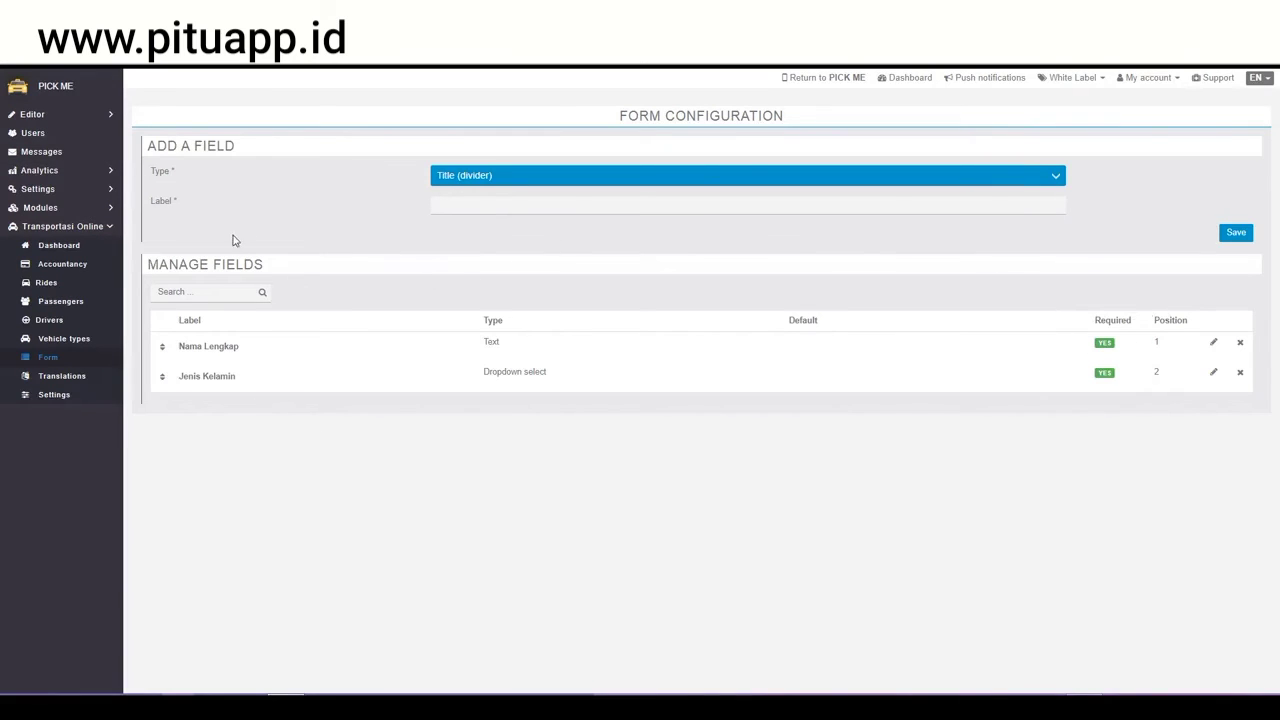
- Review the Drivers, Passengers, Rides and Accountancy pages of Transportasi Online
click(88, 325)
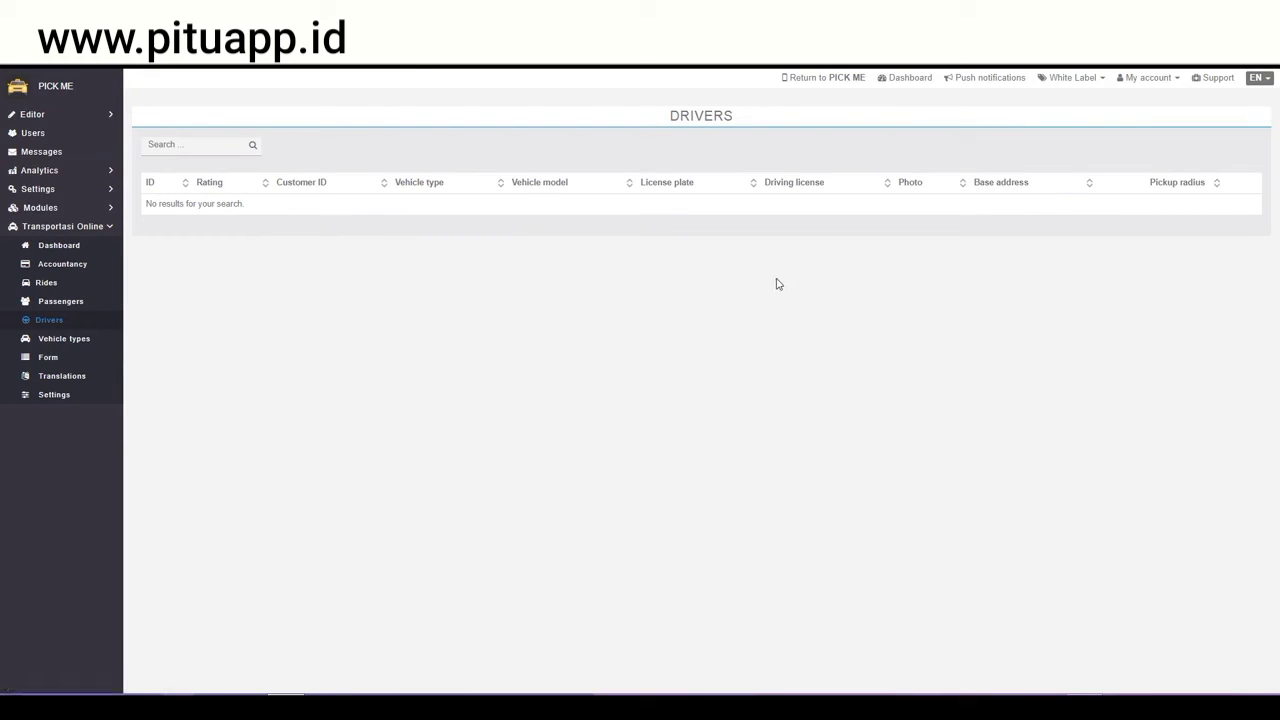
click(80, 306)
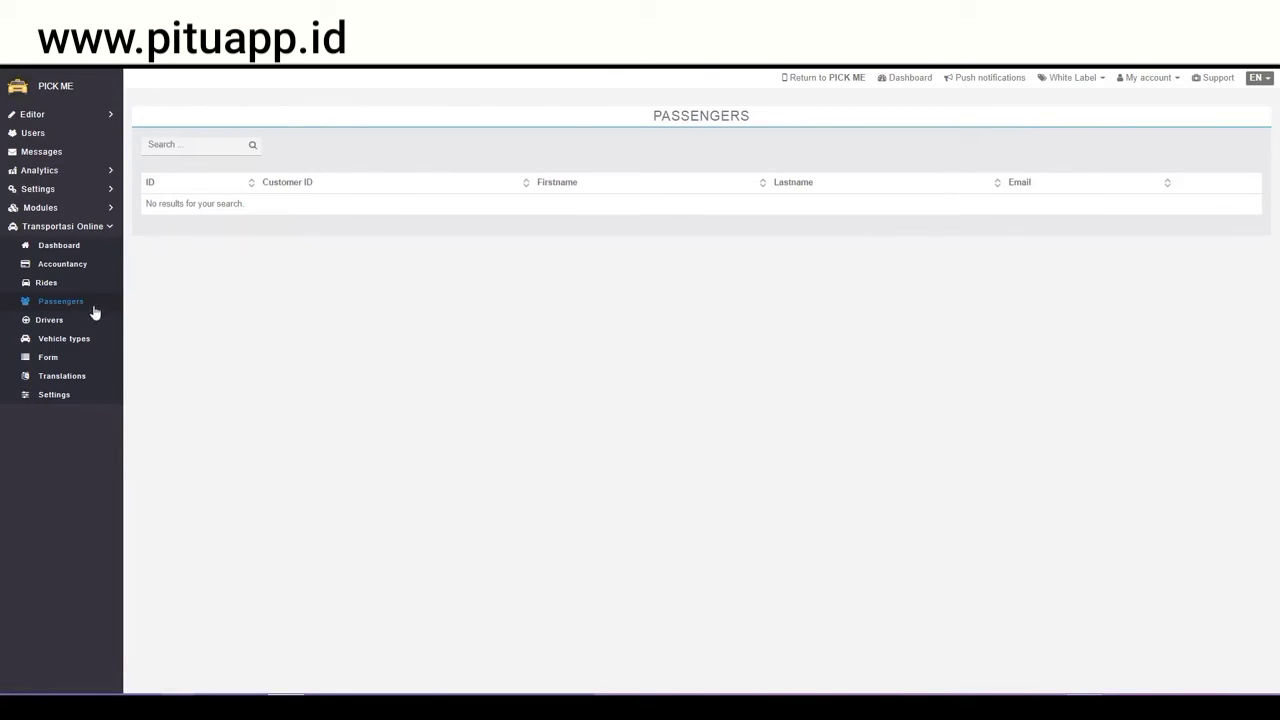
click(61, 292)
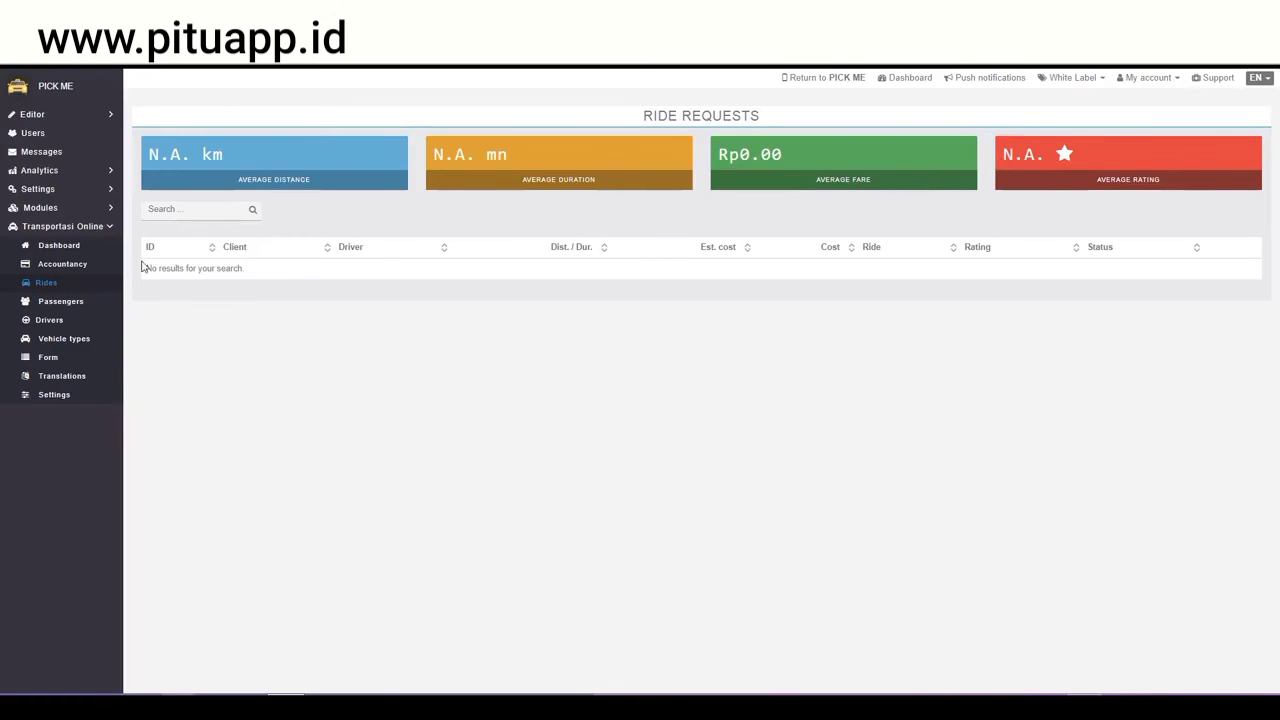
click(100, 266)
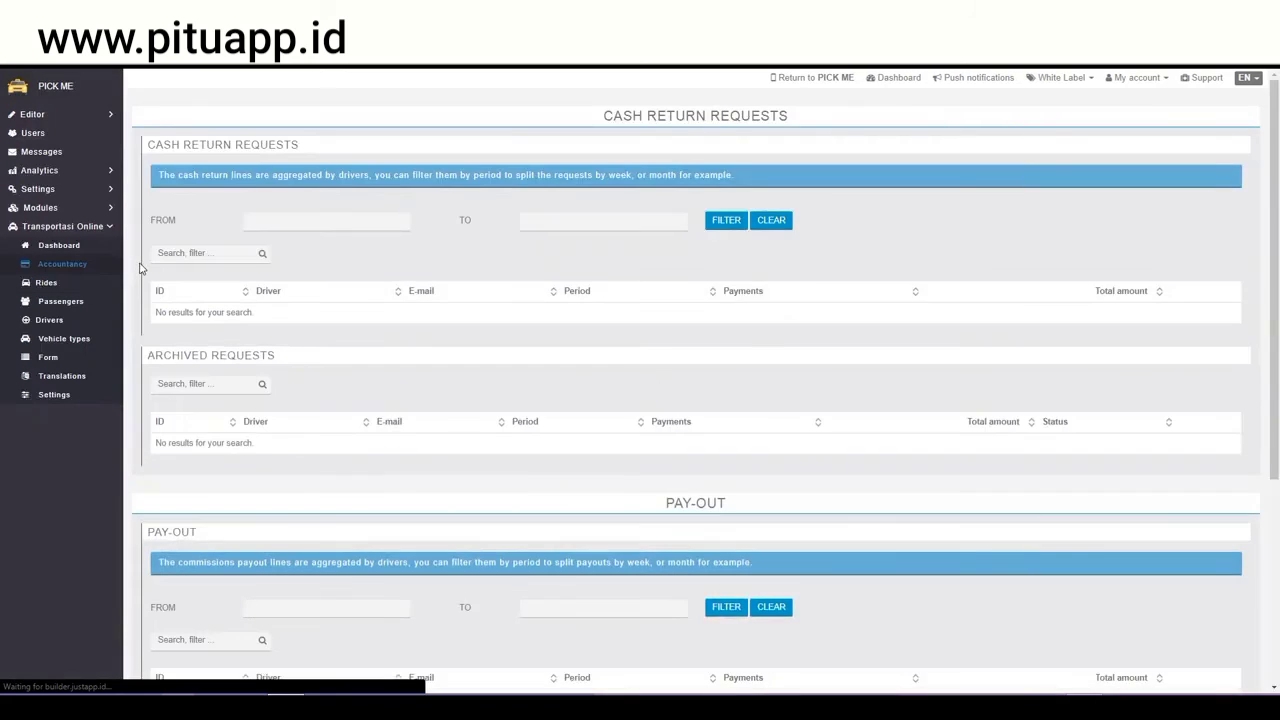
scroll(290, 370, down, 3)
scroll(518, 272, up, 1)
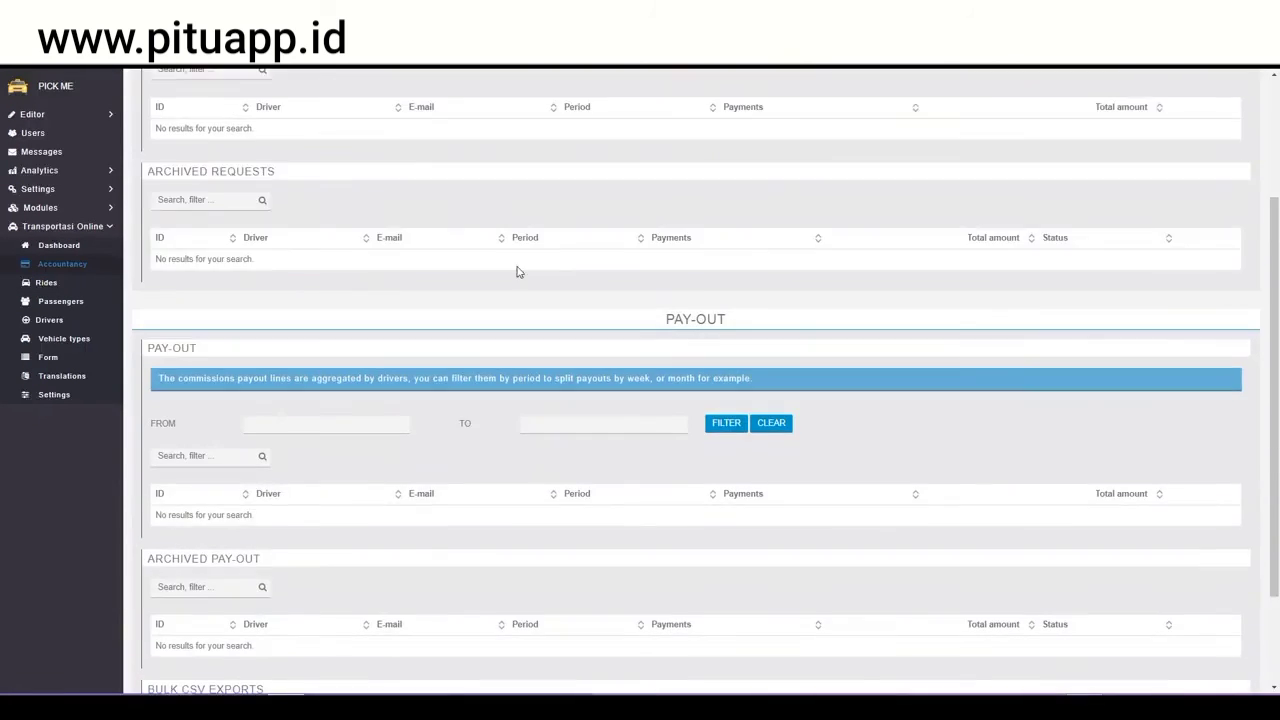
scroll(518, 272, up, 2)
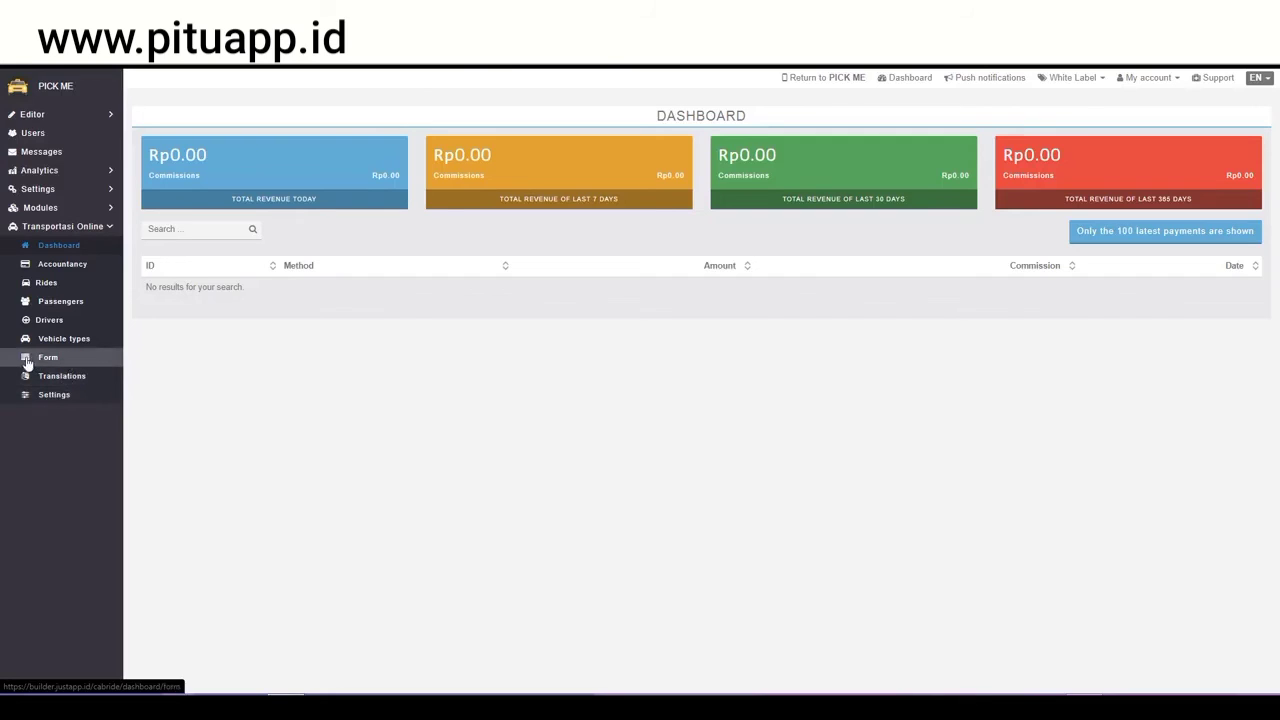
- Look over the blank vehicle type creation form and return to the vehicle types list
click(90, 342)
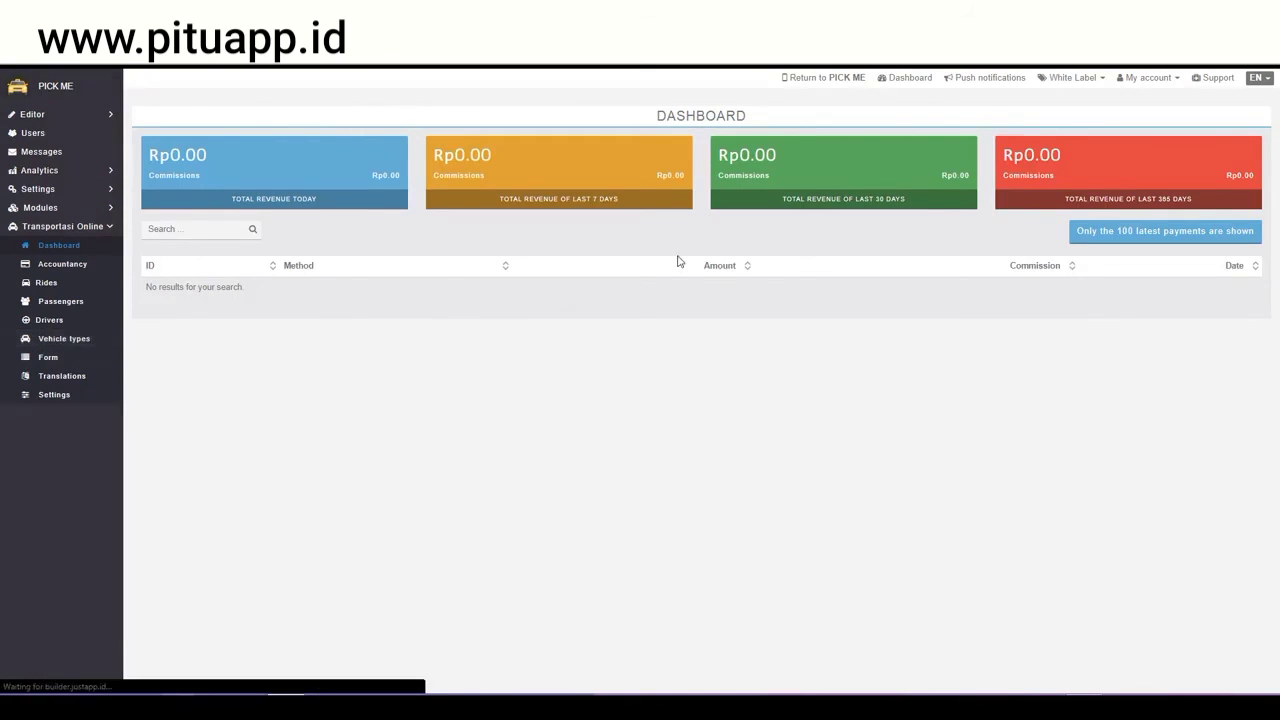
click(1231, 151)
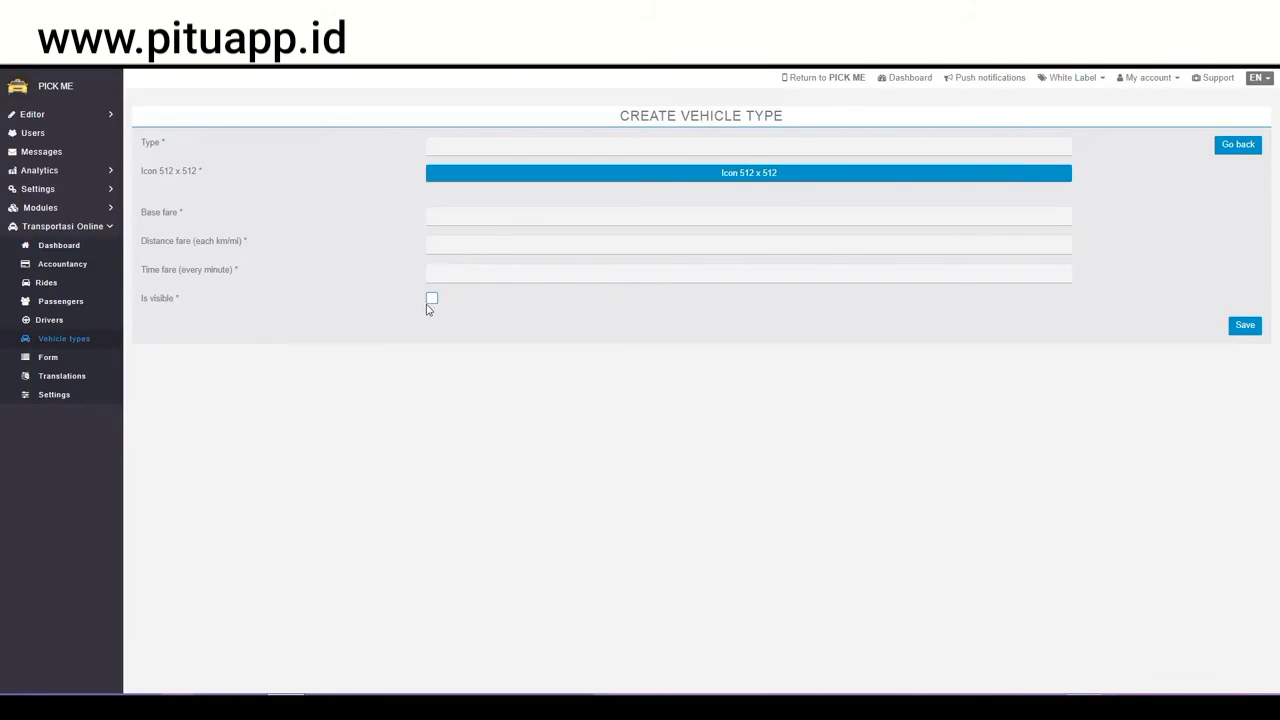
click(1256, 146)
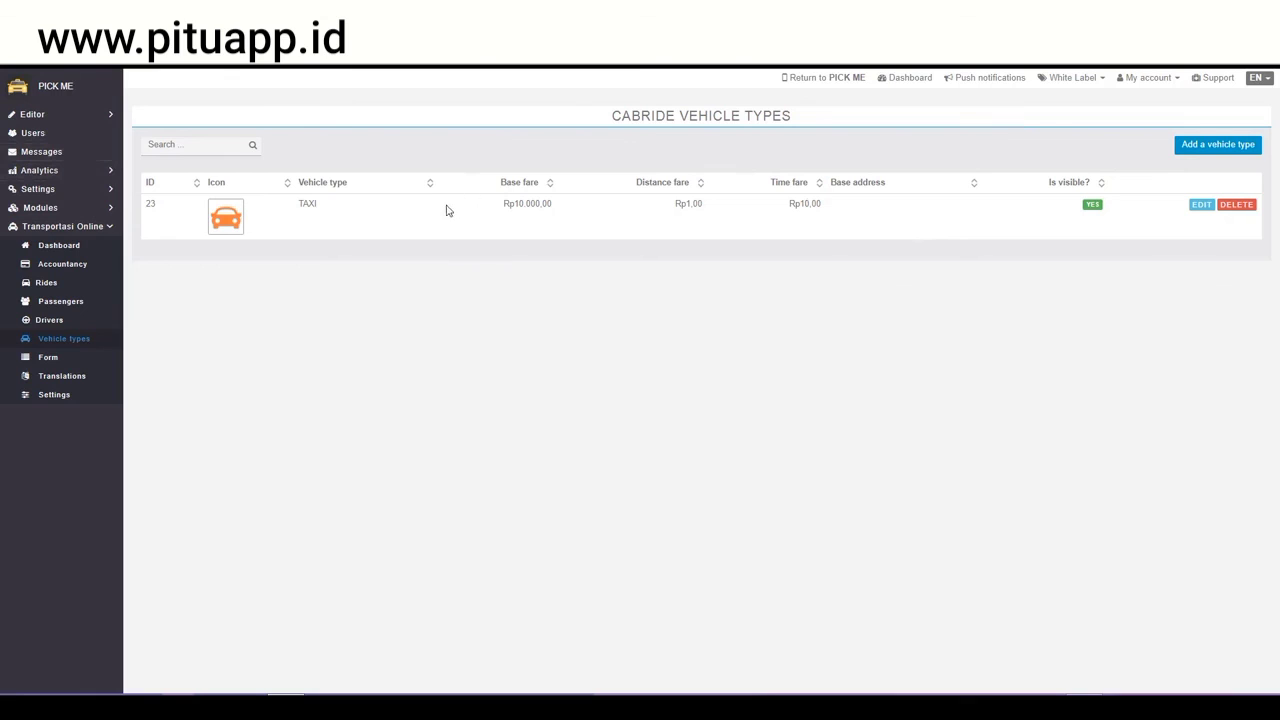
- Open the Features page of the app editor and check the side menu in the phone preview
click(88, 117)
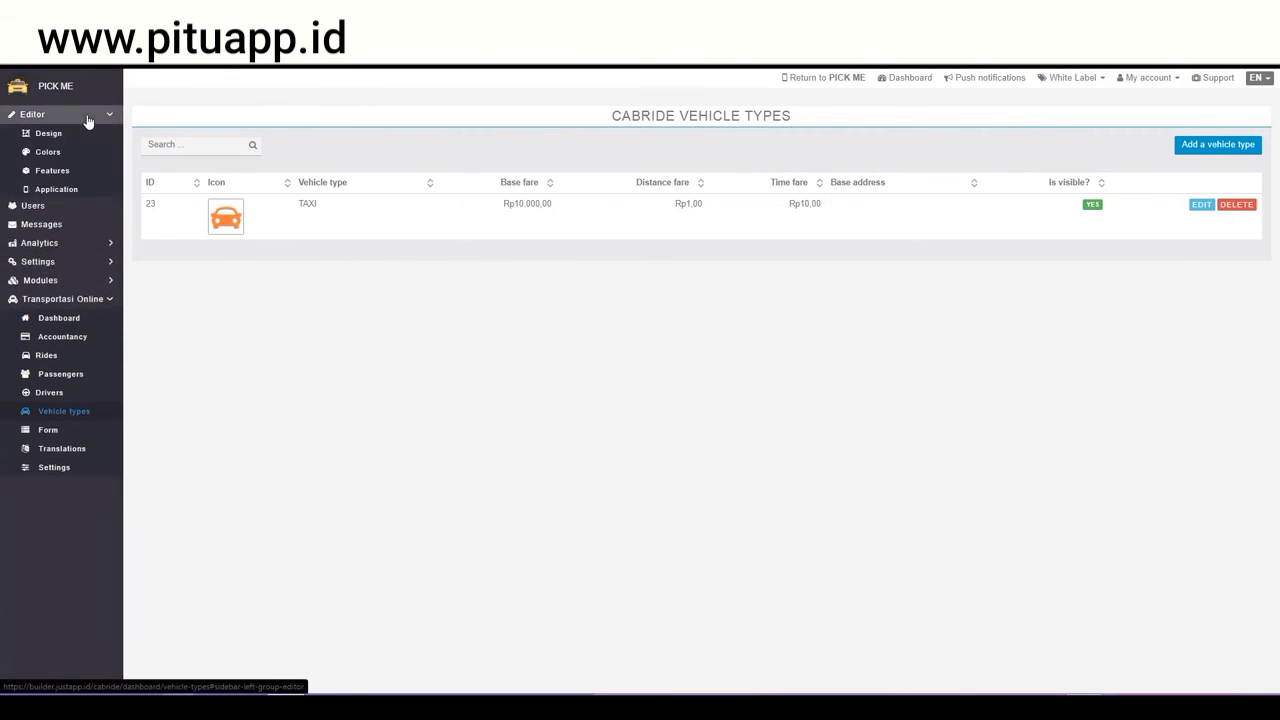
click(66, 177)
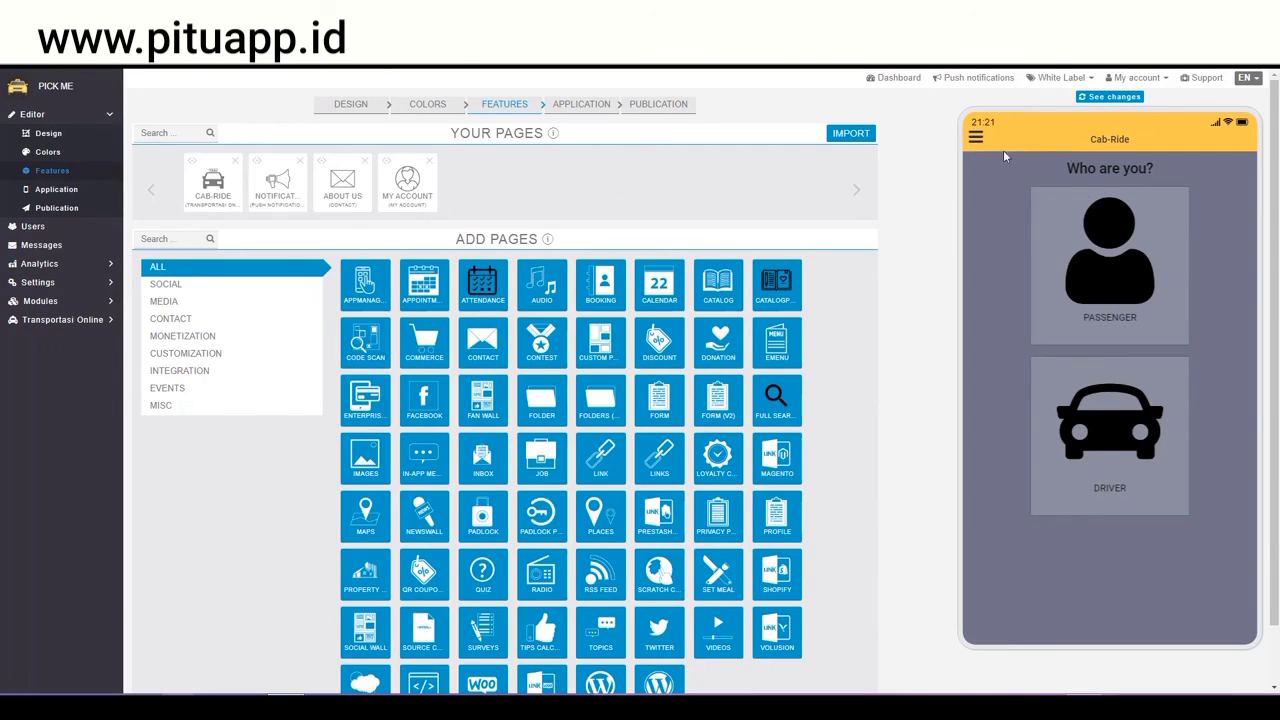
click(977, 138)
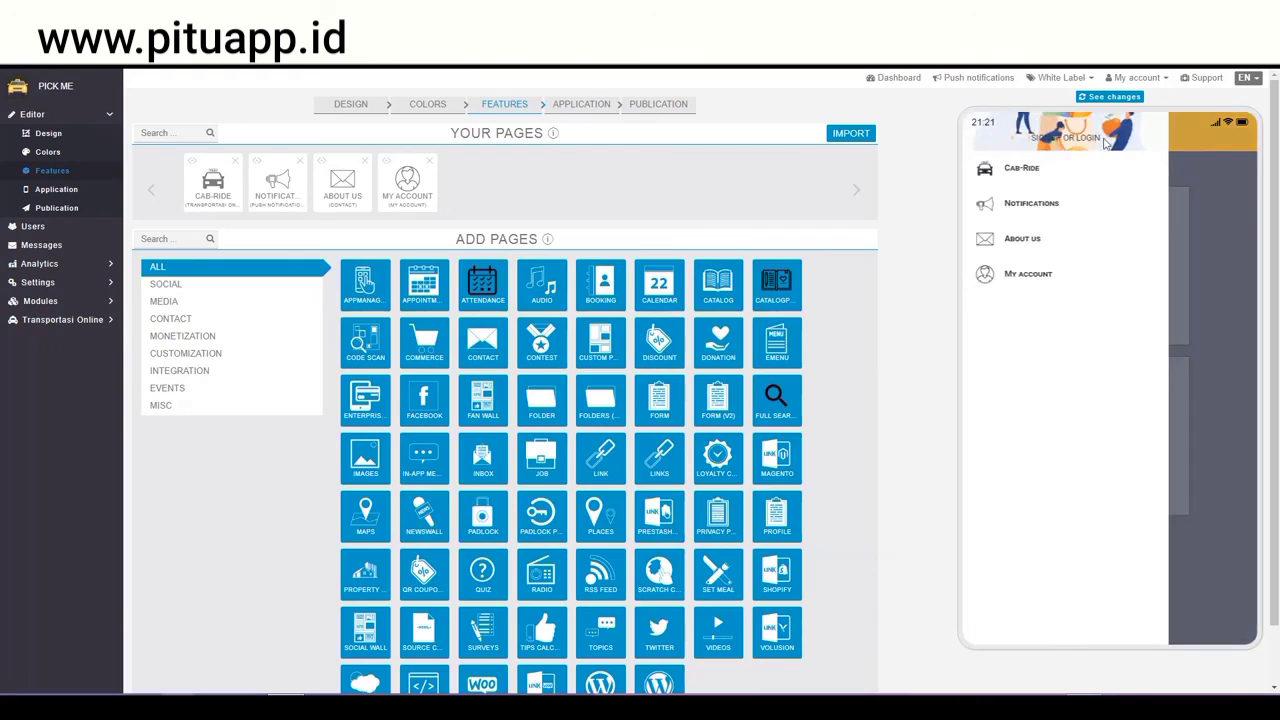
click(1202, 158)
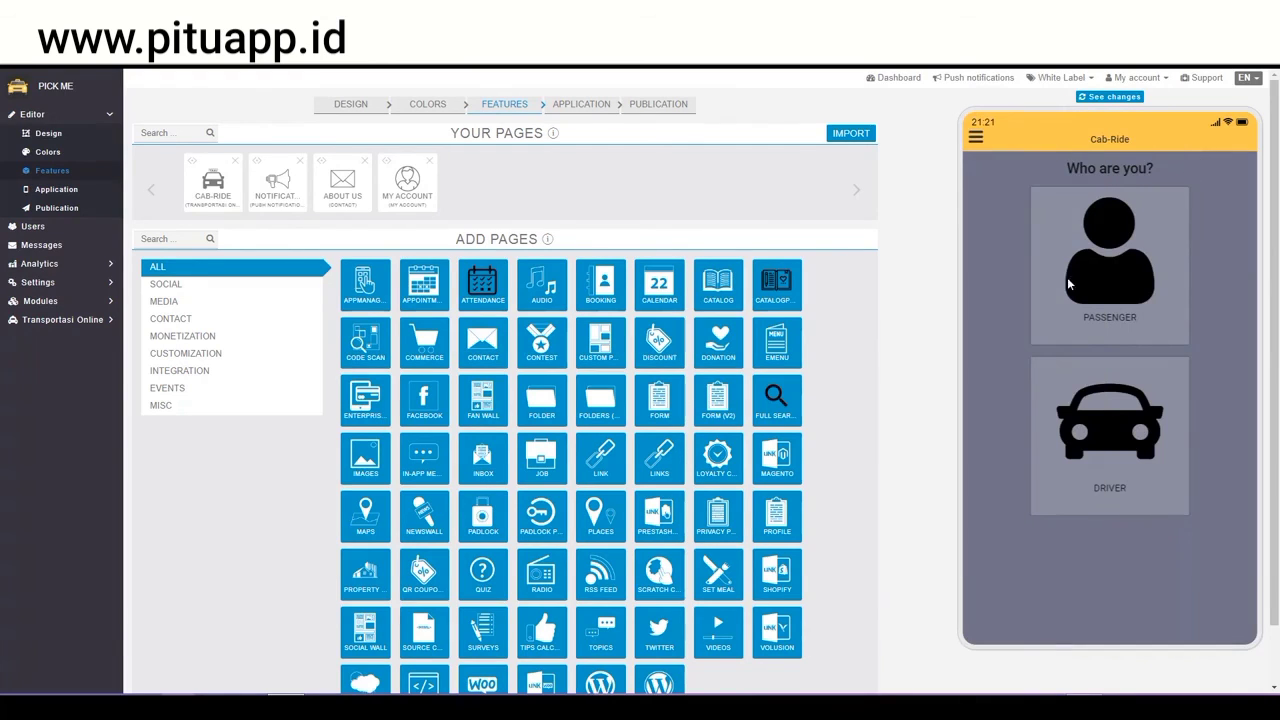
- Choose the Passenger role in the phone preview and register a new passenger account
click(1101, 321)
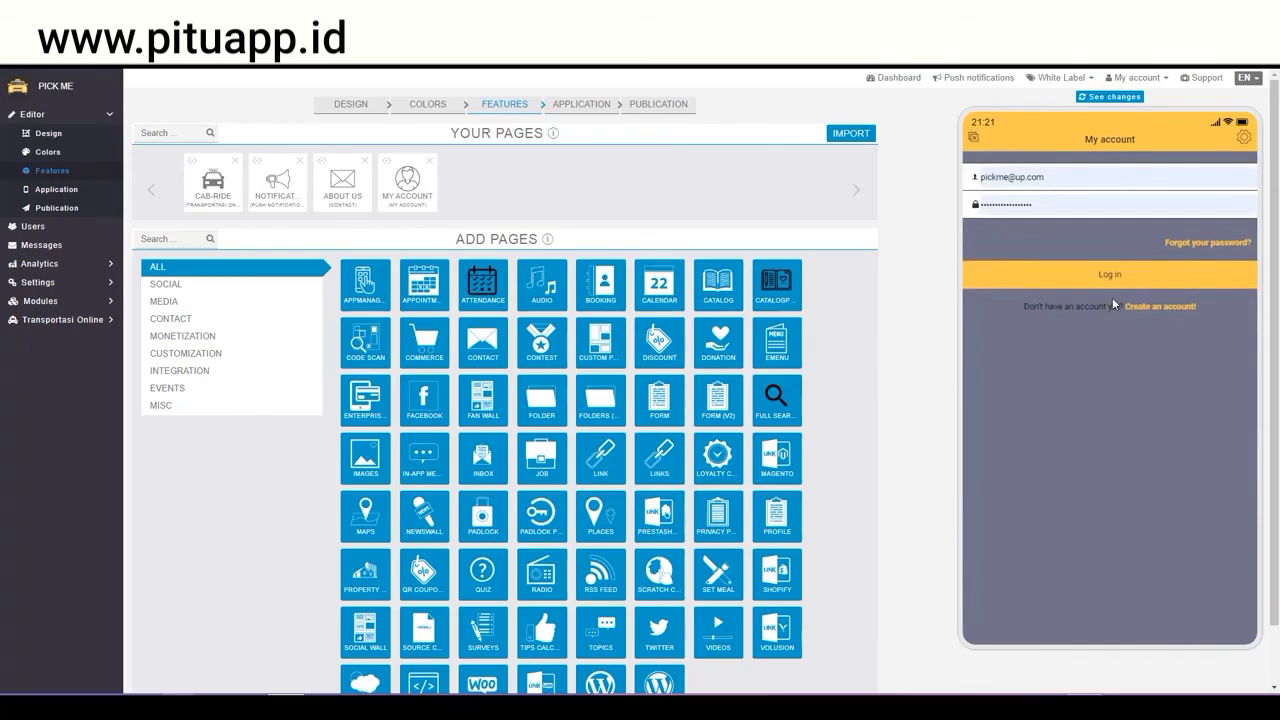
click(1156, 306)
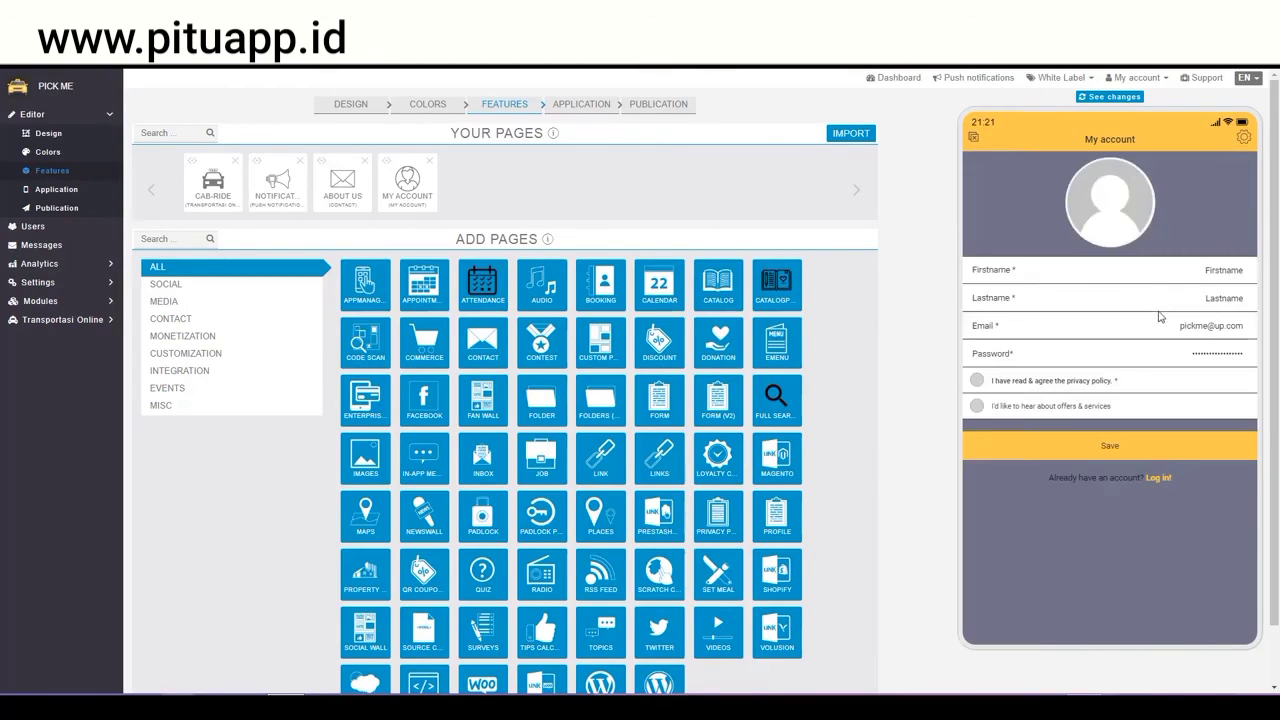
click(1139, 446)
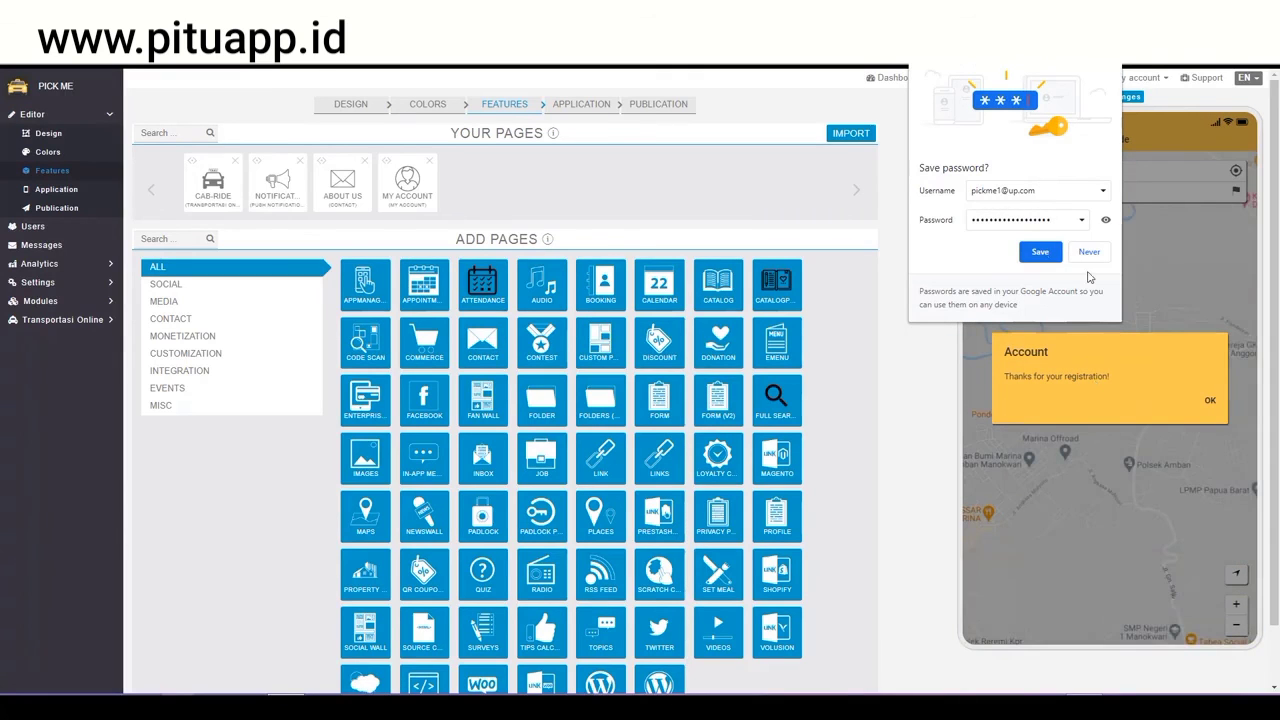
- Save the new passenger account's login in the browser, dismissing the location notice, and expand the app's Settings section
click(1040, 252)
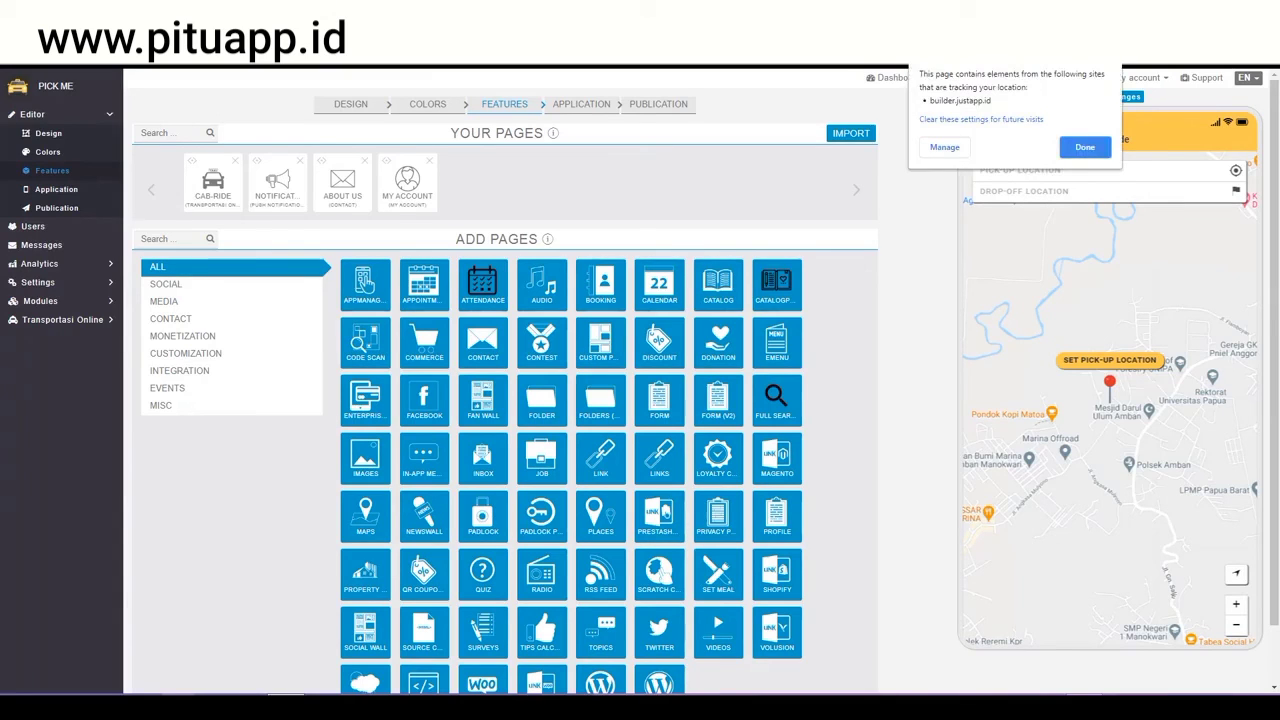
click(1085, 147)
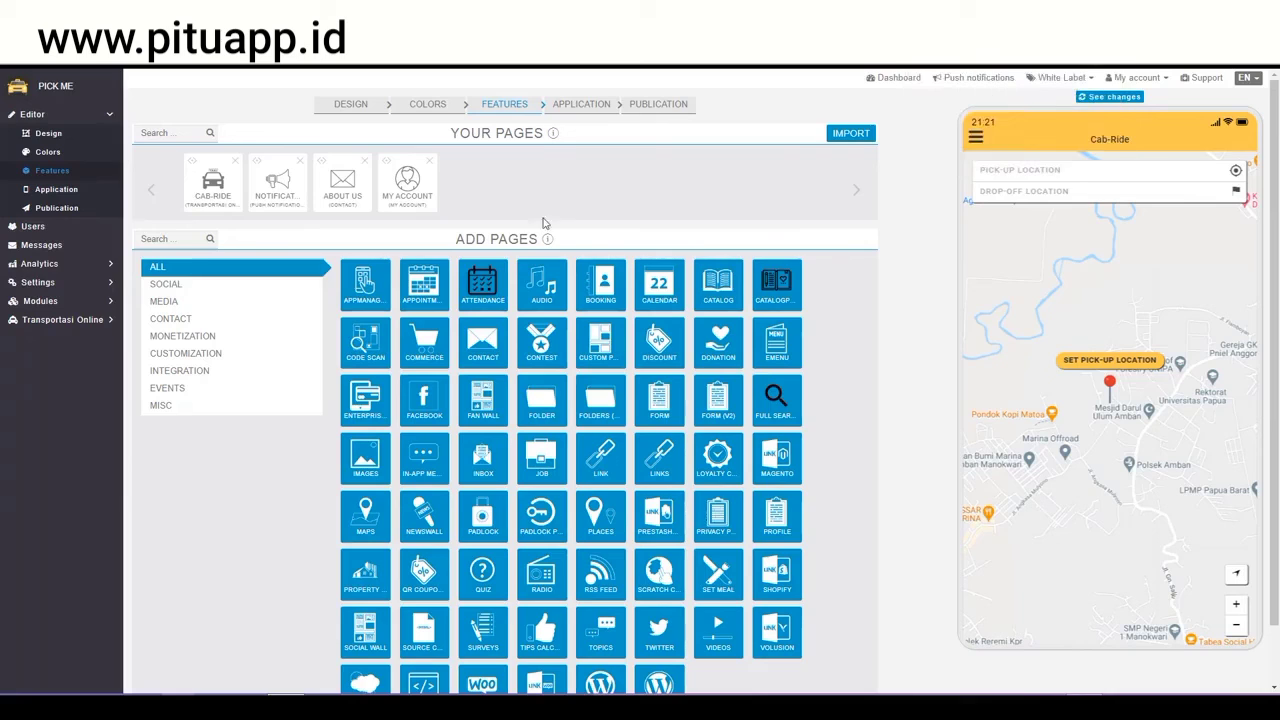
click(75, 282)
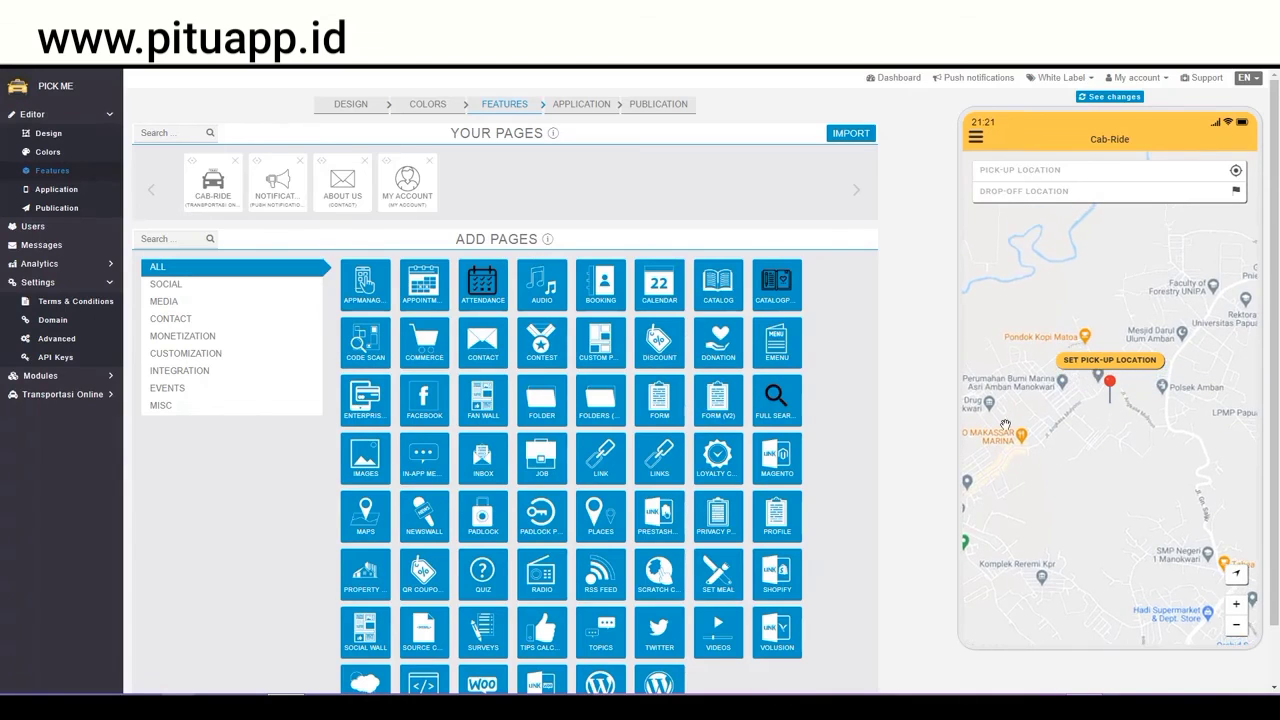
- Set the ride's pick-up location near Coto Makassar Marina and its drop-off location near Mesjid Darul Ulum Amban in the phone preview
drag(1047, 434, 1096, 423)
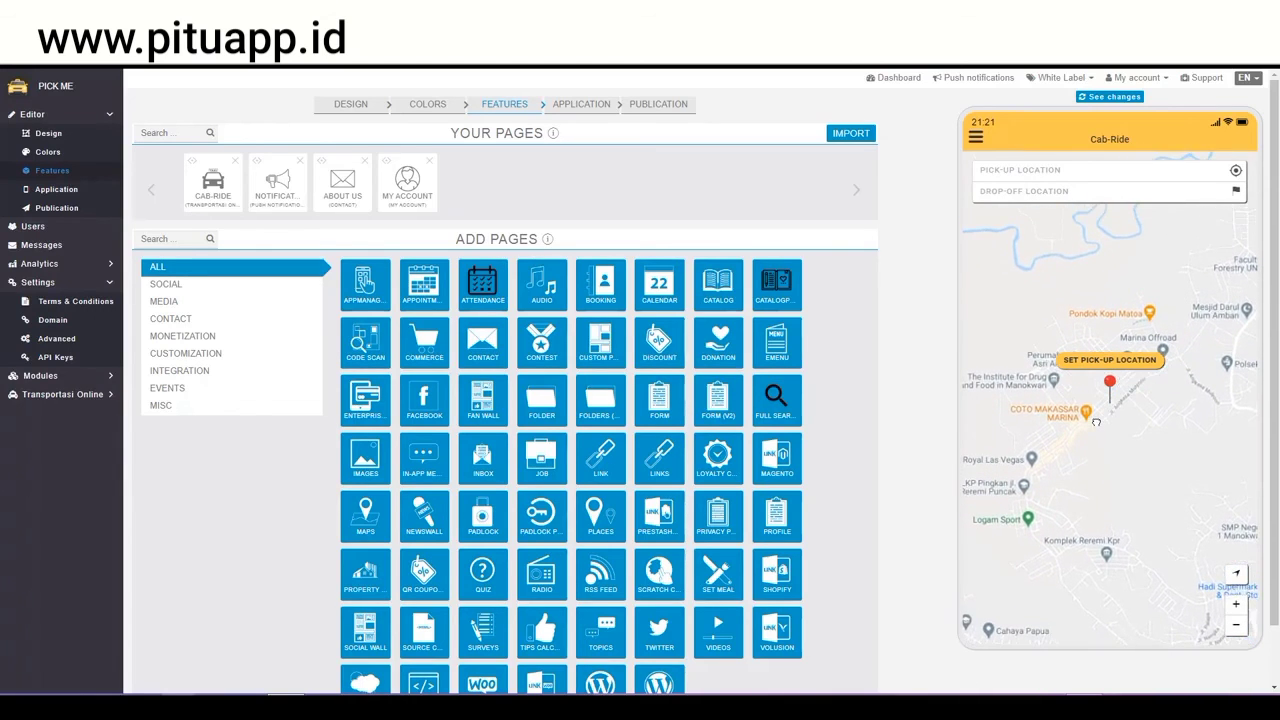
click(1096, 366)
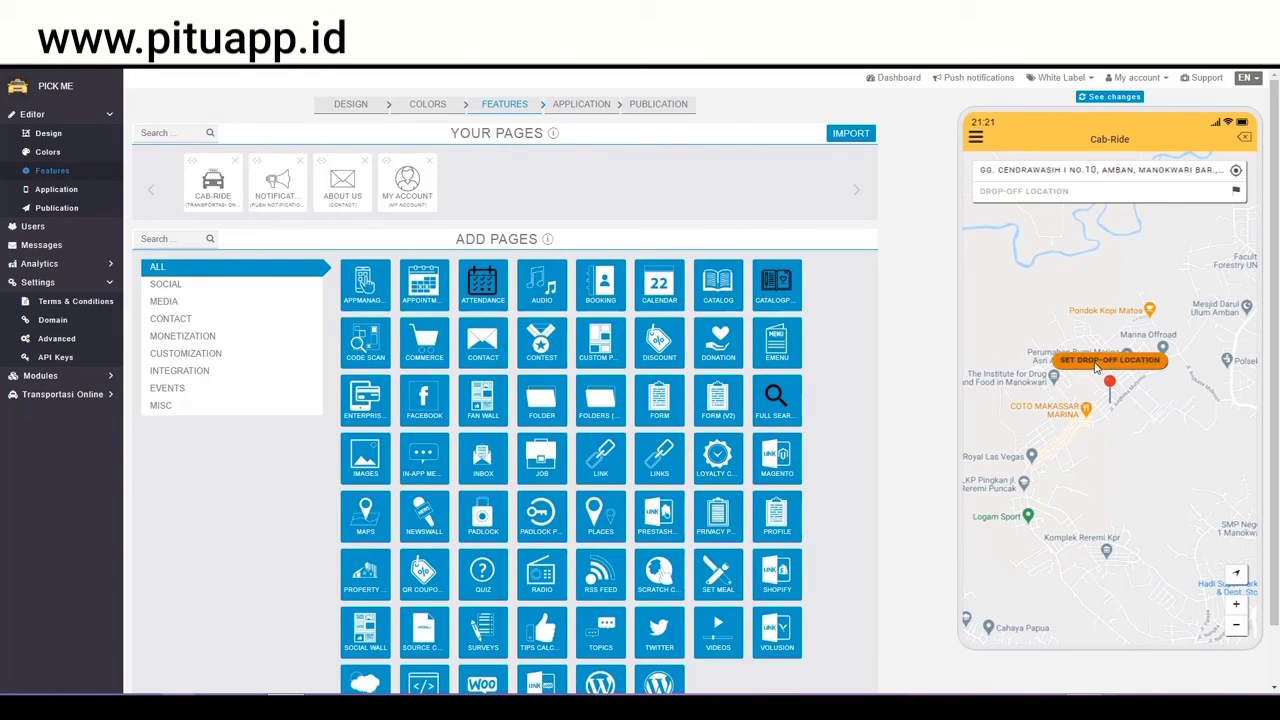
drag(1162, 411, 1073, 486)
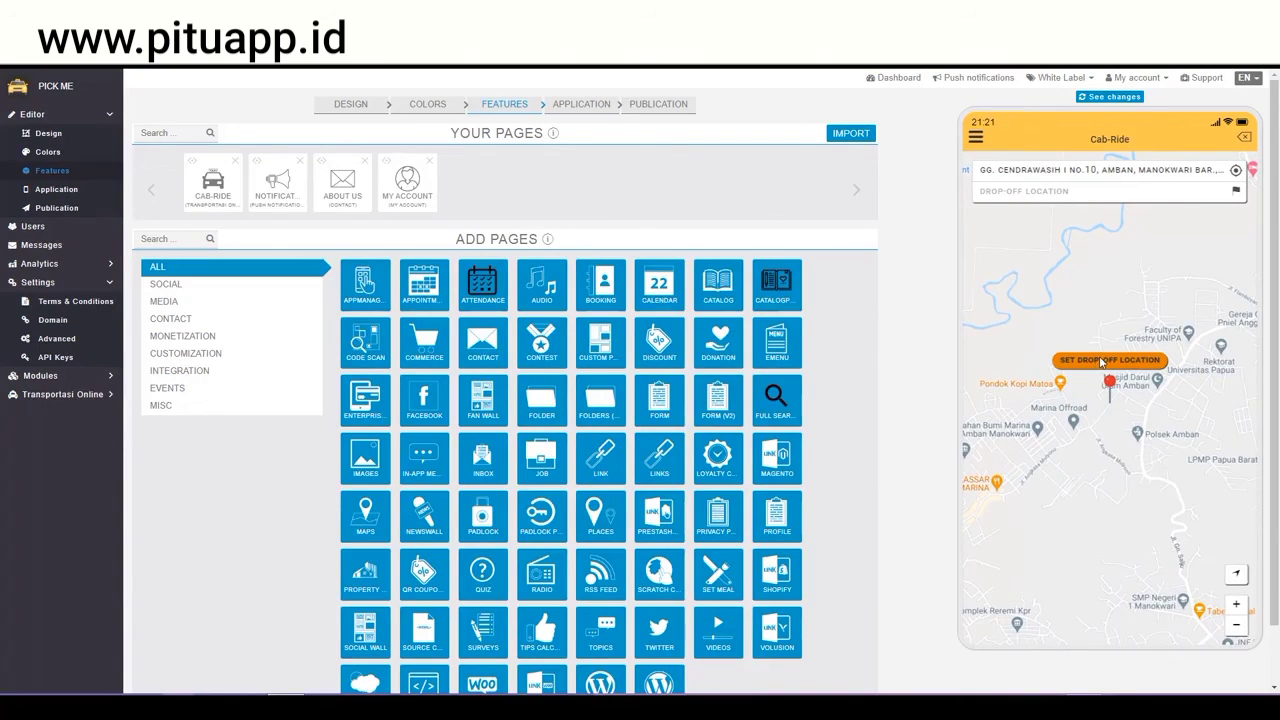
click(1103, 365)
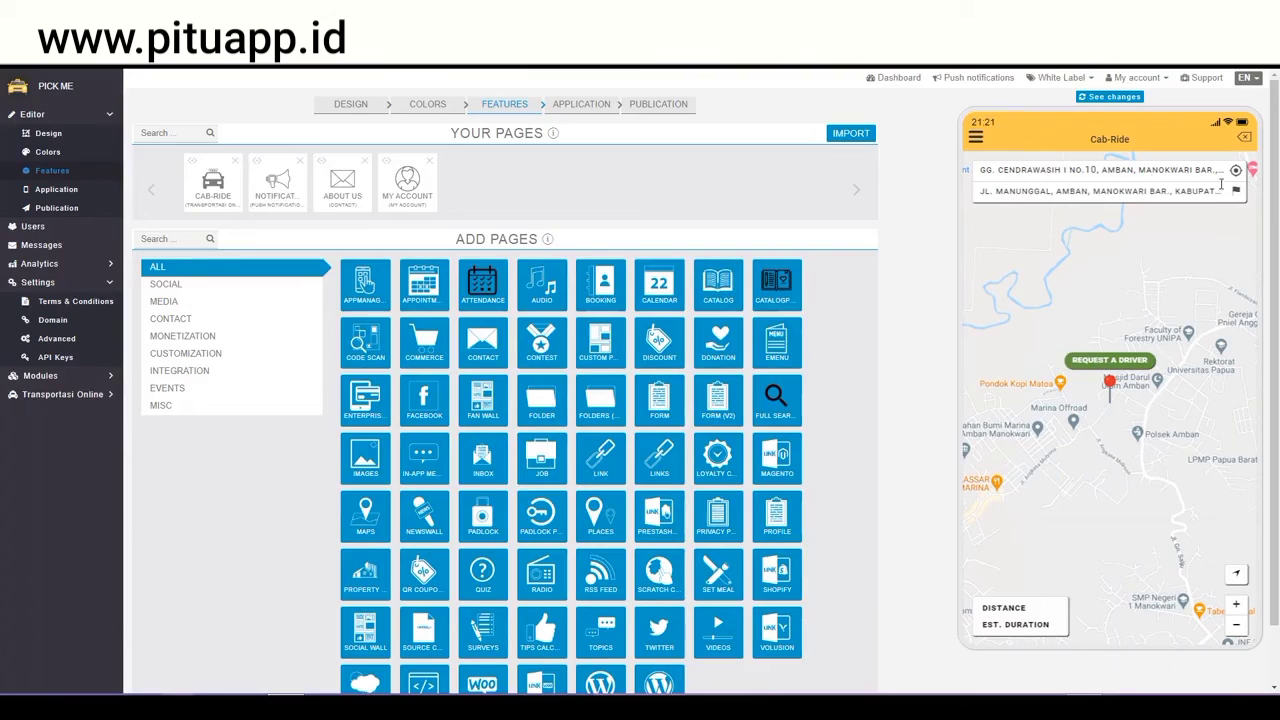
- Try twice to request a driver for the ride in the phone preview, dismissing the notice after each attempt
click(1120, 363)
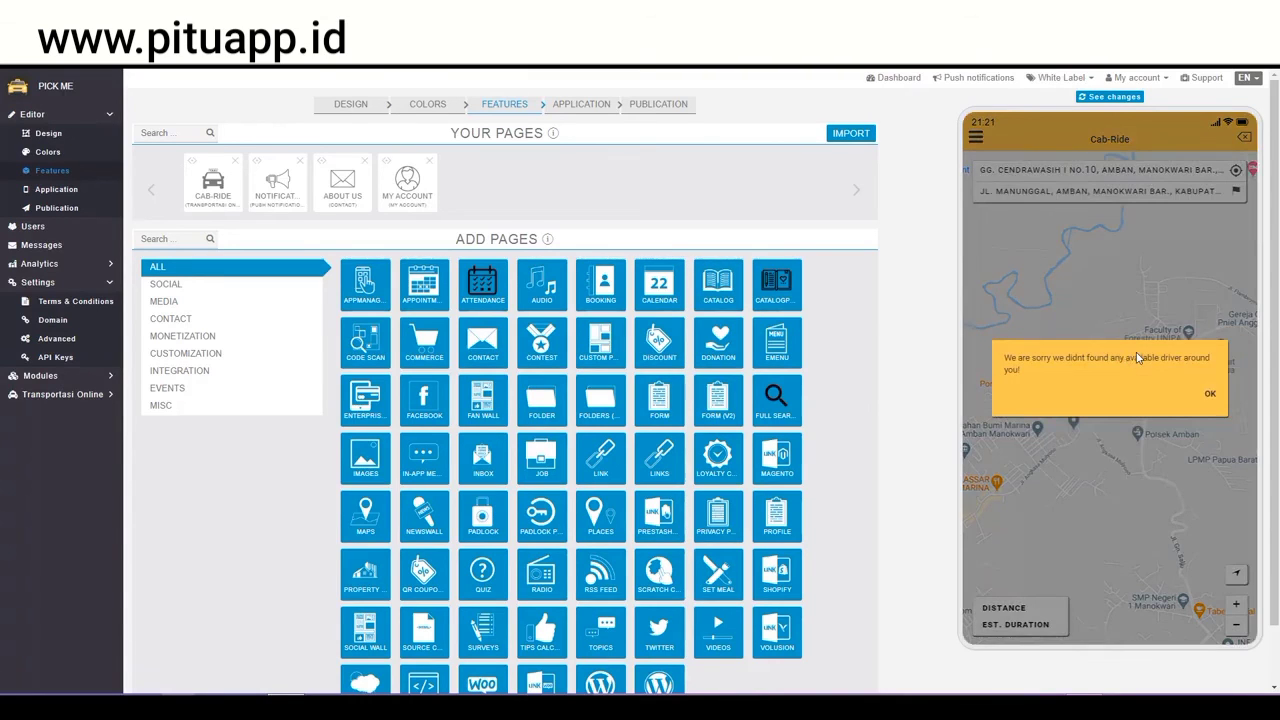
click(1139, 347)
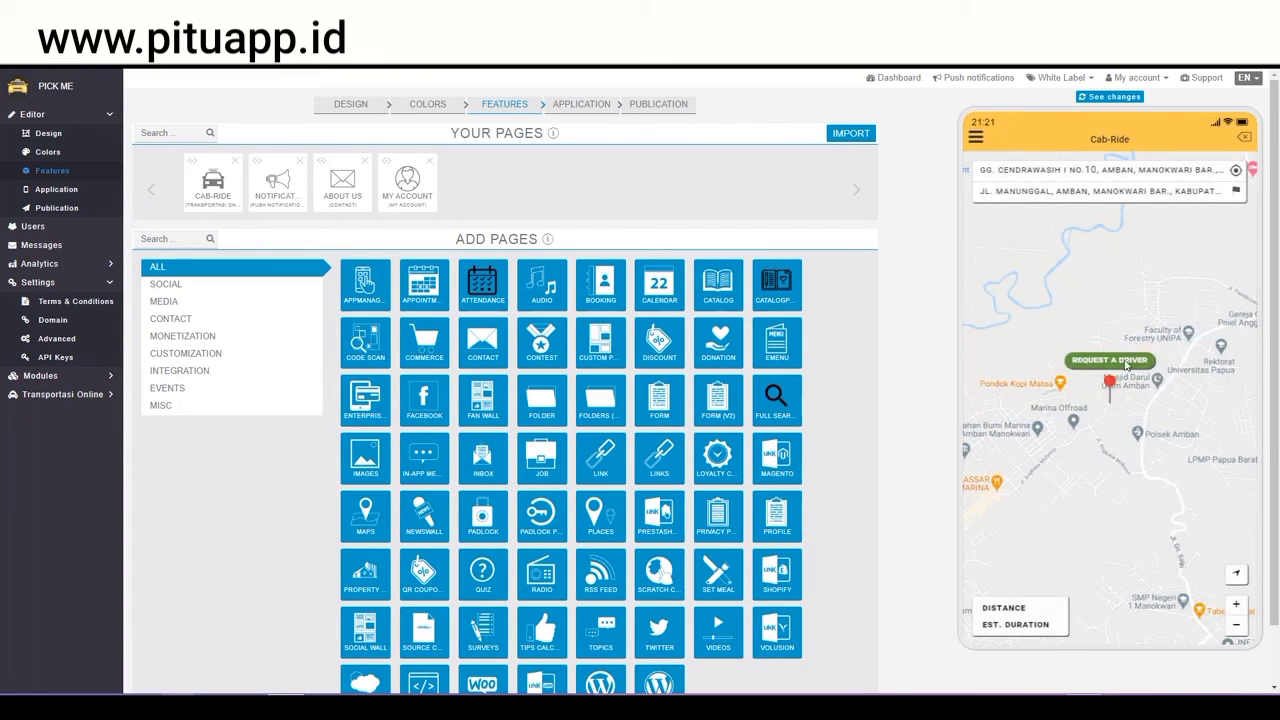
click(1115, 362)
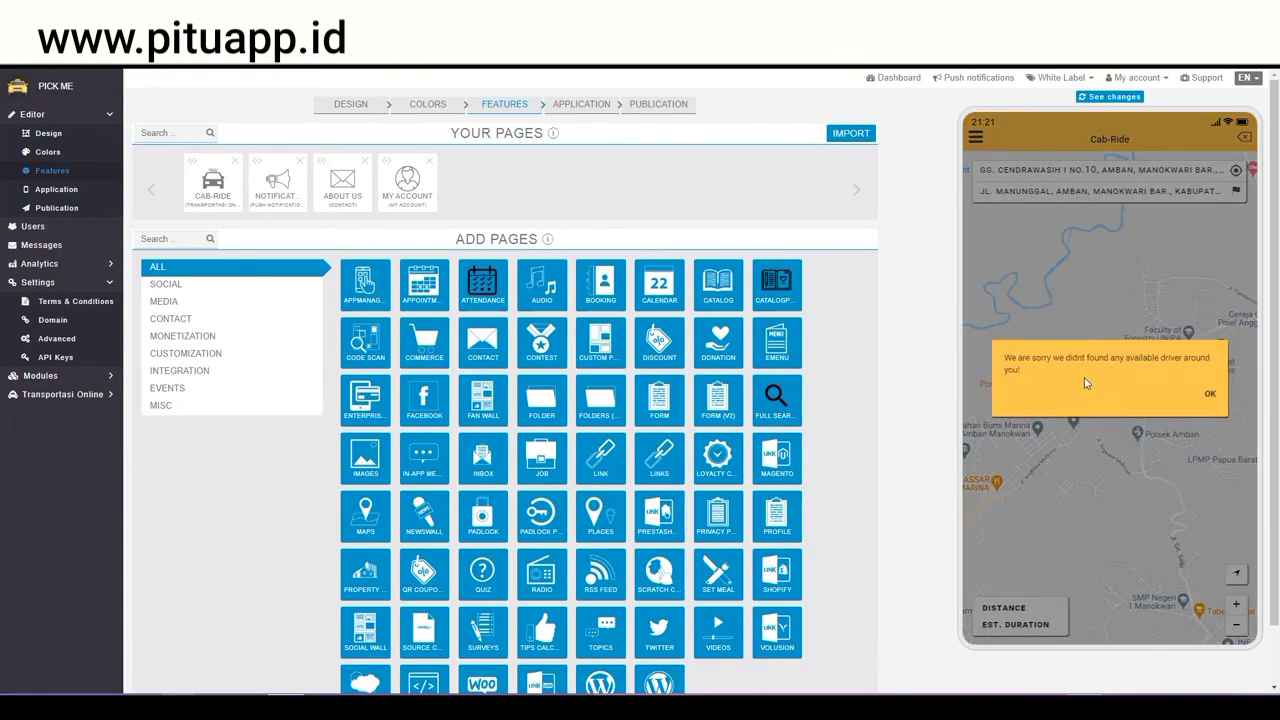
click(1088, 383)
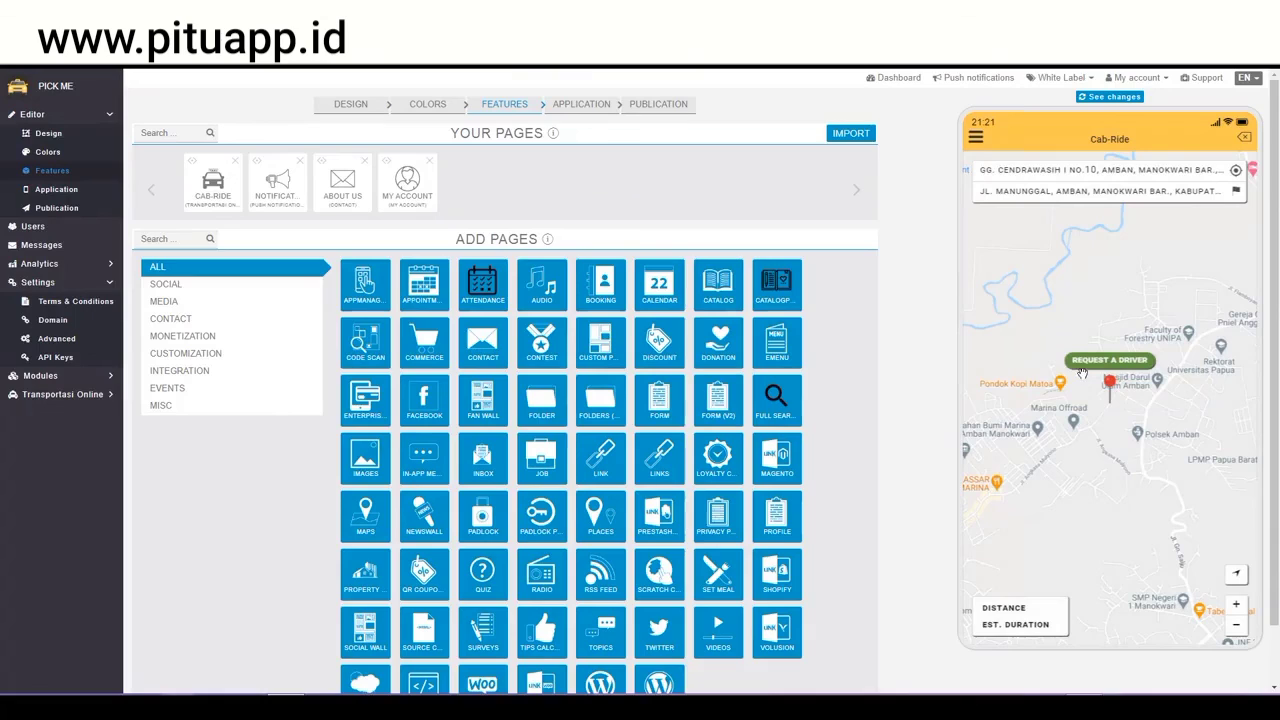